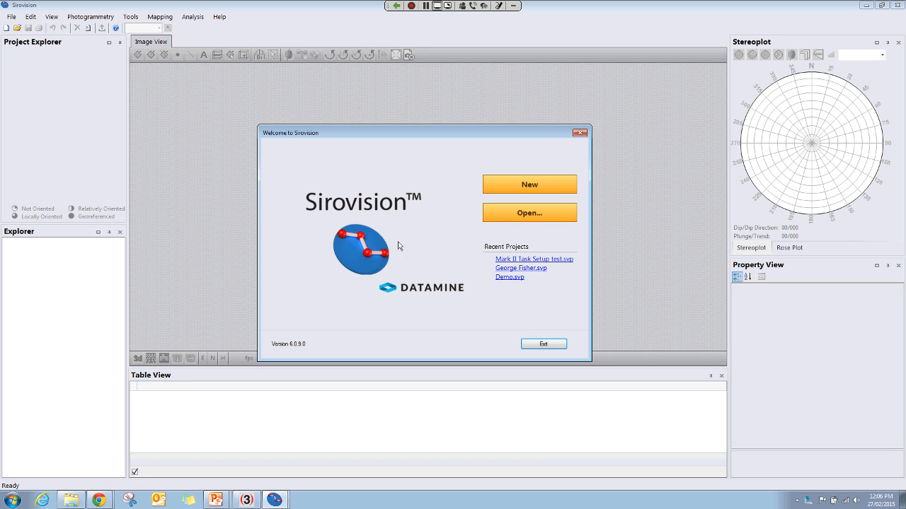
Dismiss the welcome screen and open the Andina_Slope_Stability_Training_Image.sjt file, viewing the mapped rock face from the front.
click(543, 344)
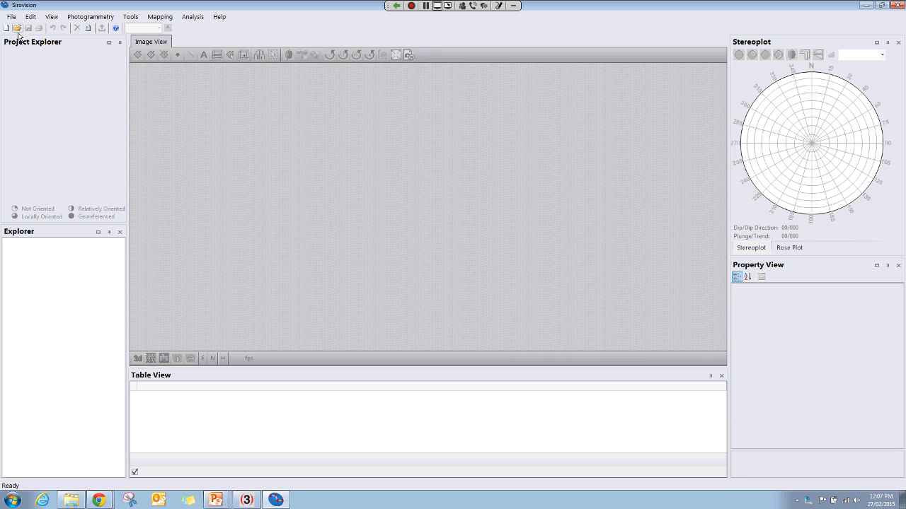
click(18, 29)
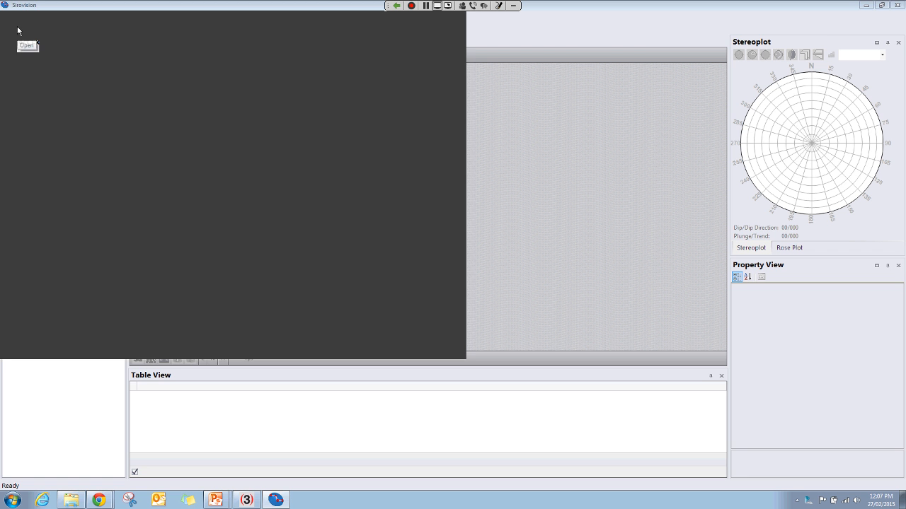
double_click(109, 74)
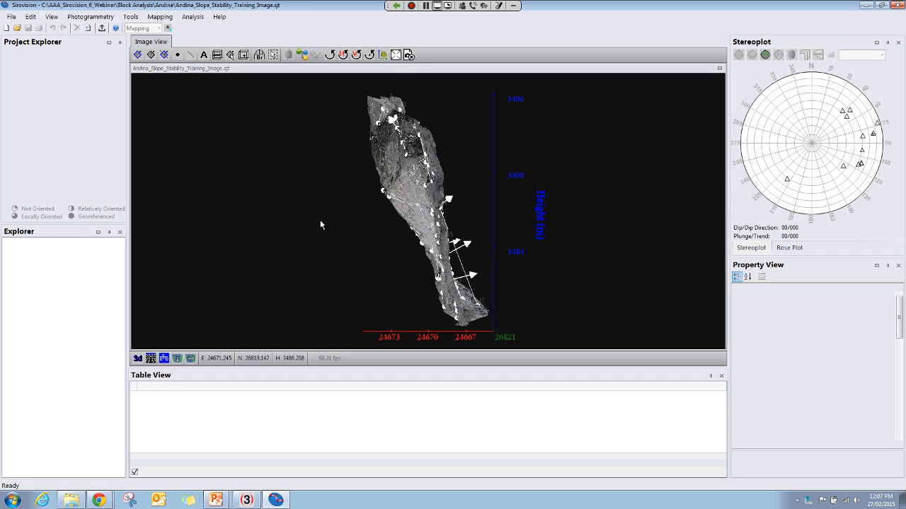
drag(320, 225, 232, 225)
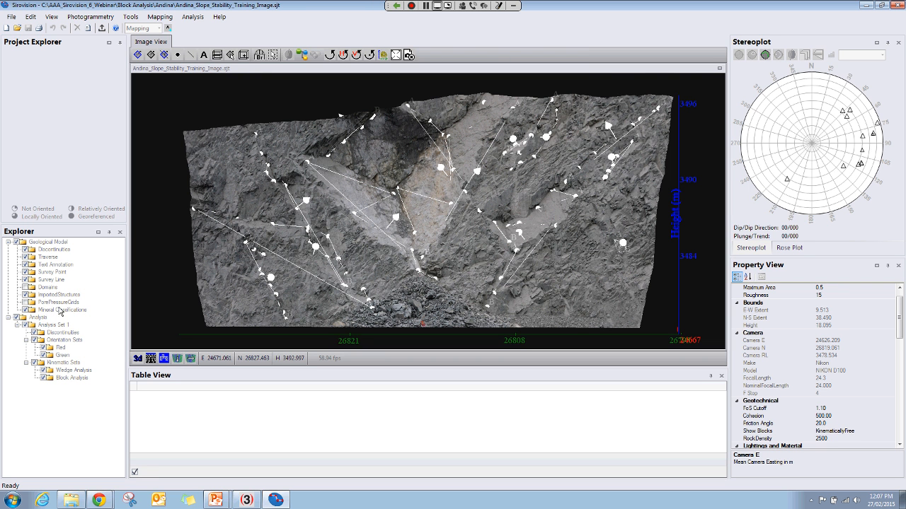
Review the Geological Model's Discontinuities, Text Annotation and Survey Line categories, and examine the third discontinuity's entry.
click(47, 250)
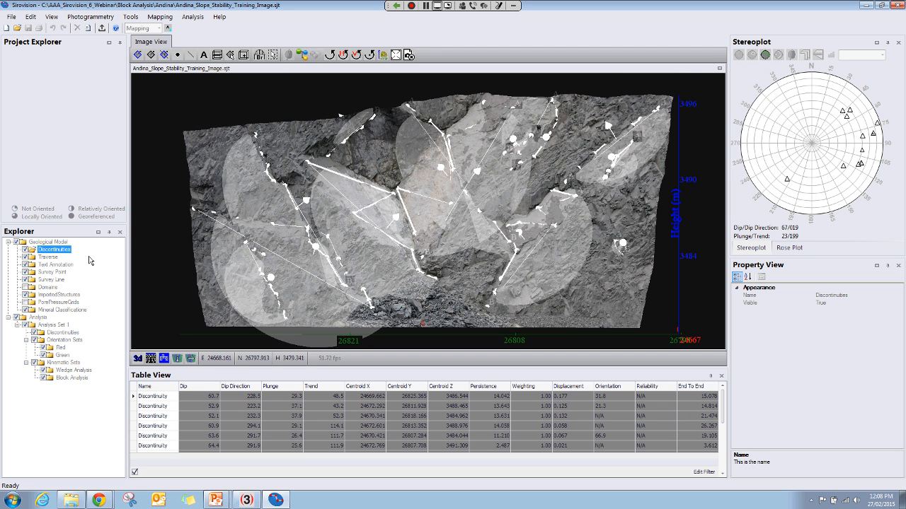
click(48, 257)
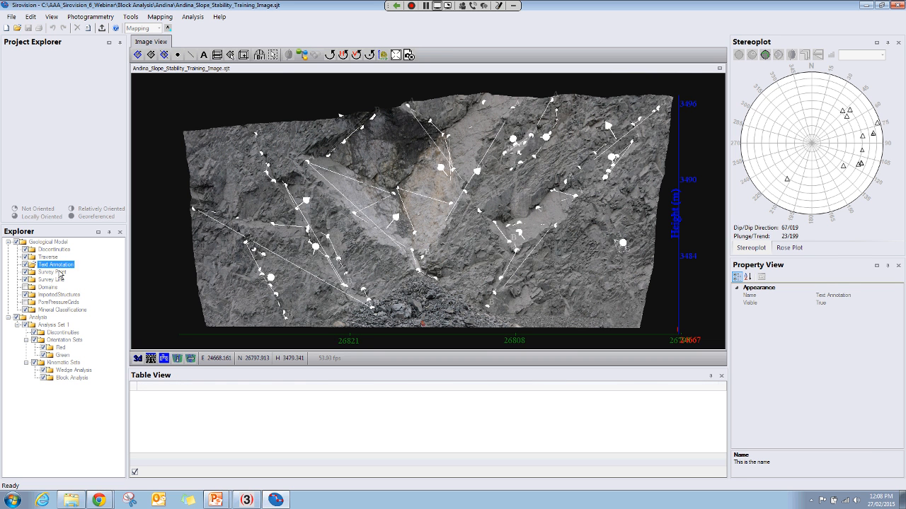
click(56, 280)
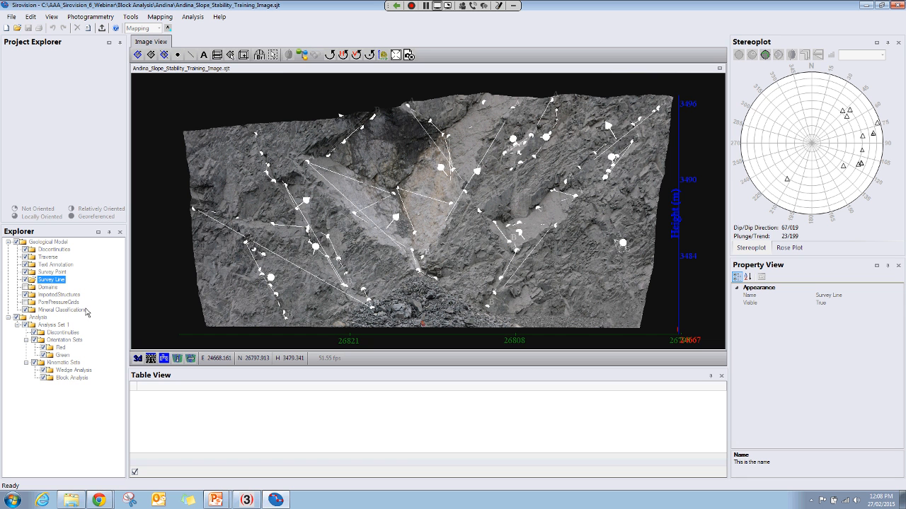
click(47, 250)
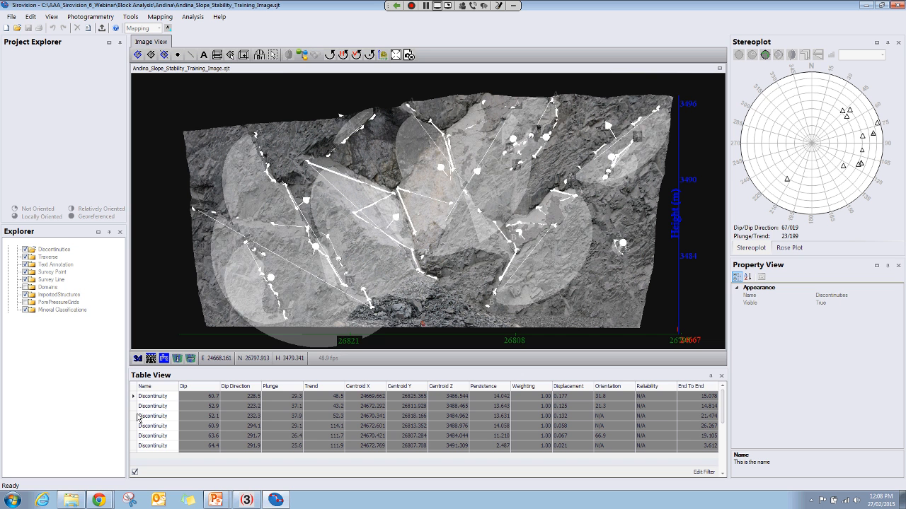
click(141, 417)
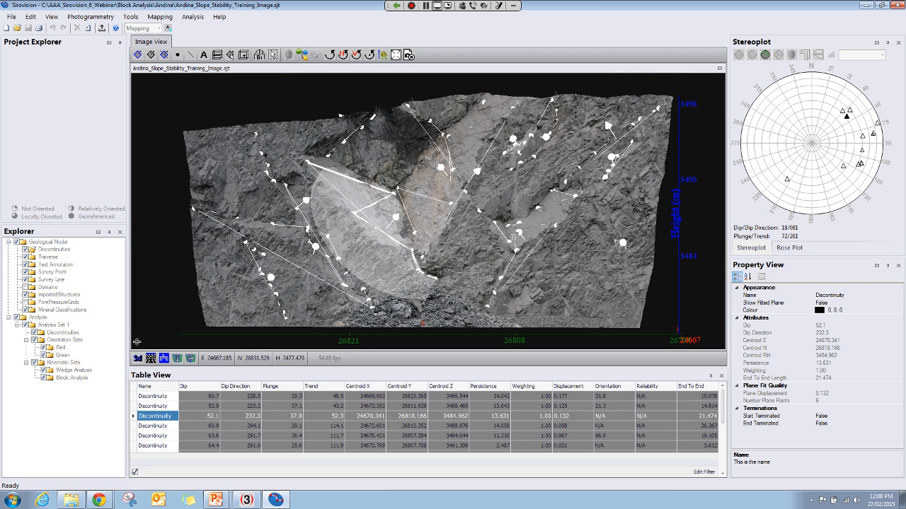
click(44, 243)
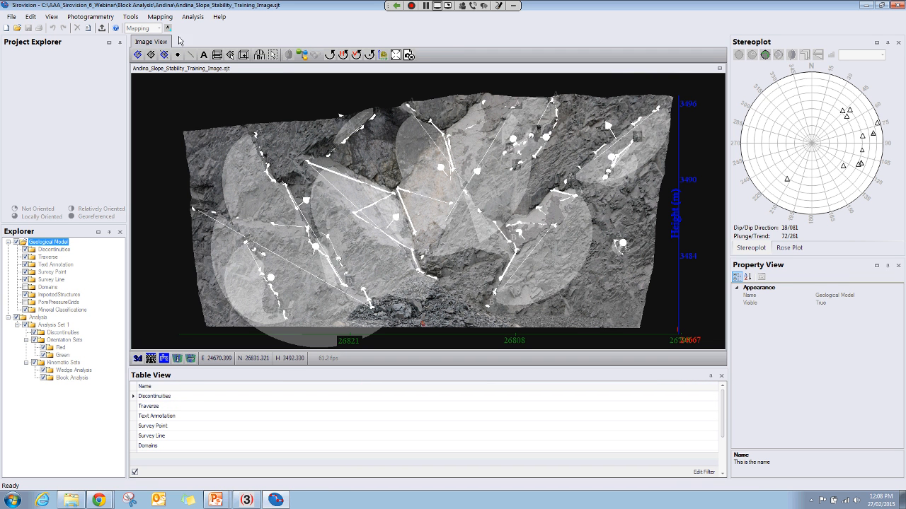
Review Analysis Set 1 and its Orientation Sets on the face, comparing the rose plot with the stereoplot.
click(39, 319)
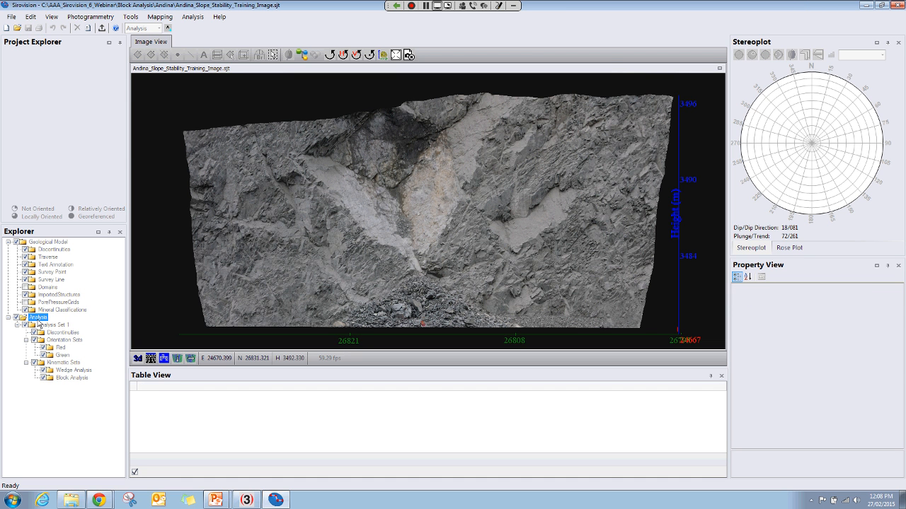
click(41, 325)
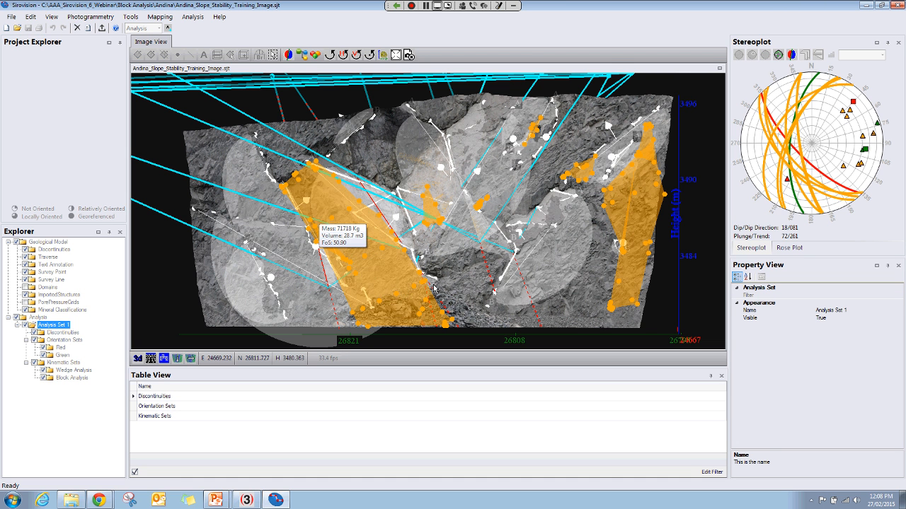
click(60, 342)
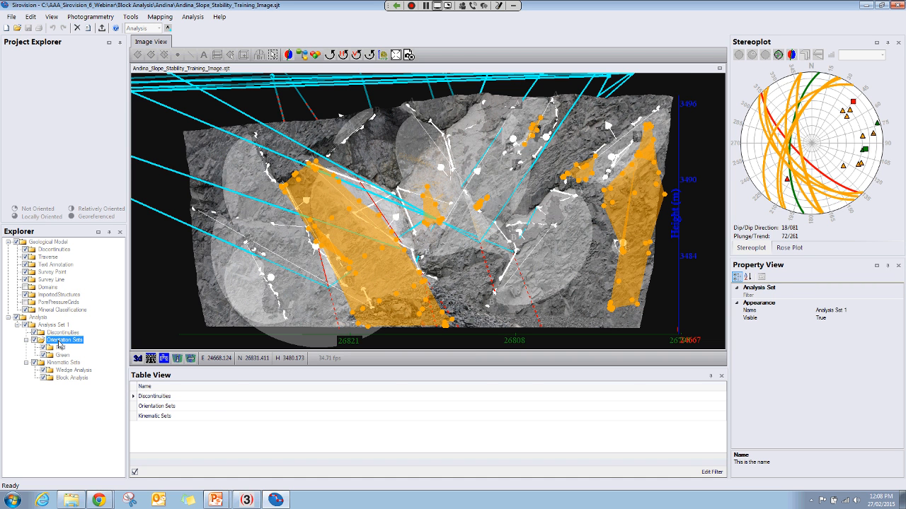
click(772, 249)
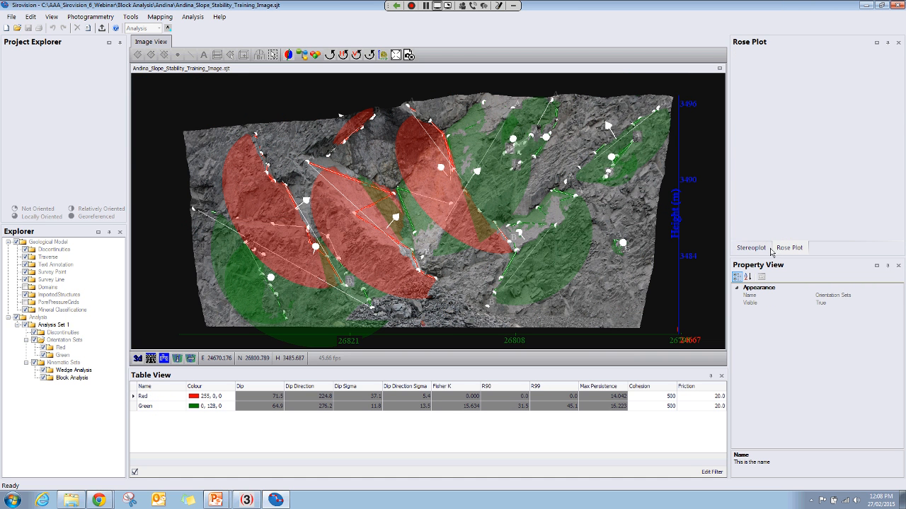
click(751, 248)
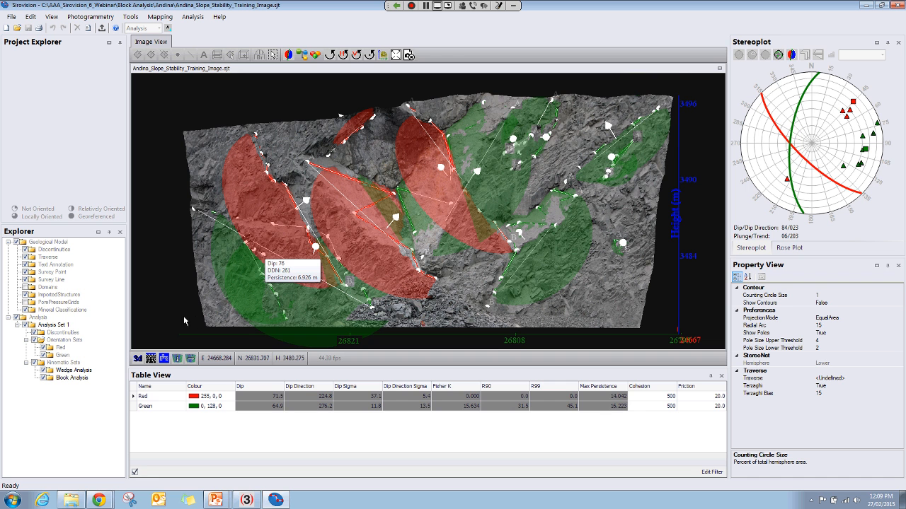
click(38, 318)
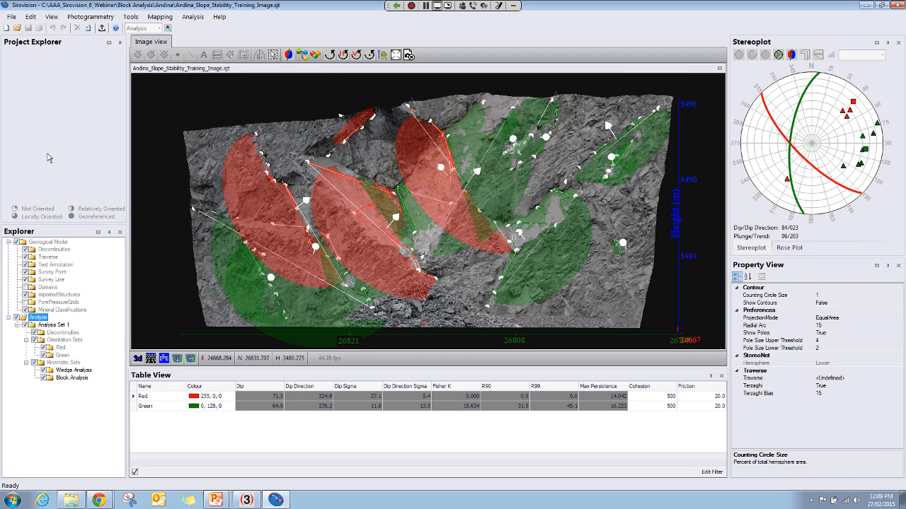
Auto-hide the Project Explorer and display the rock face coloured by dip.
click(120, 43)
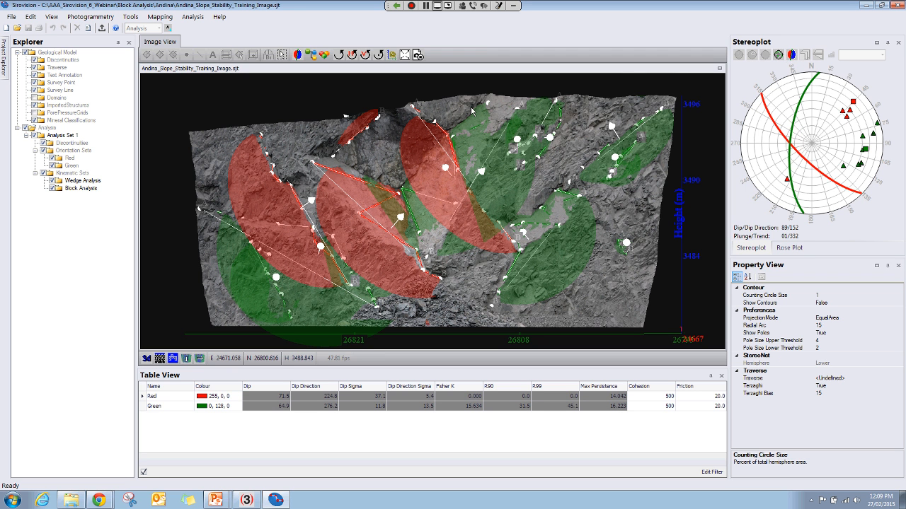
click(185, 360)
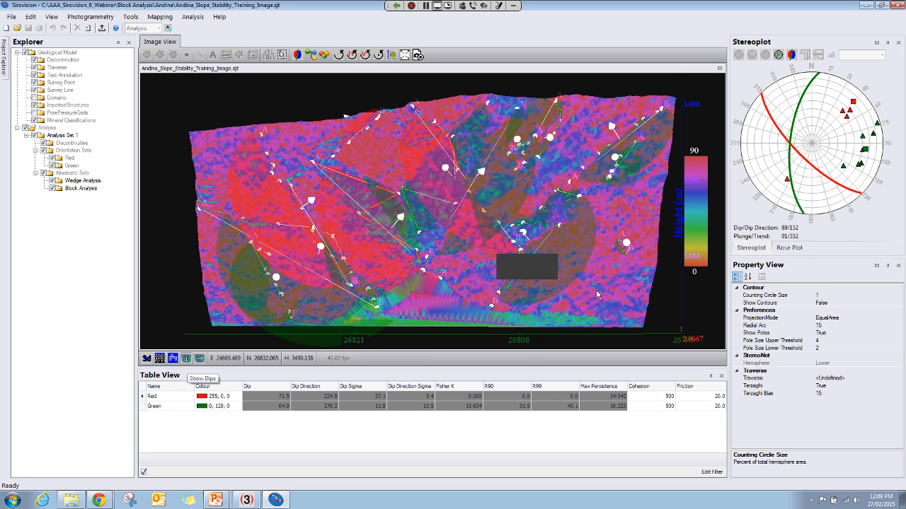
drag(597, 290, 616, 289)
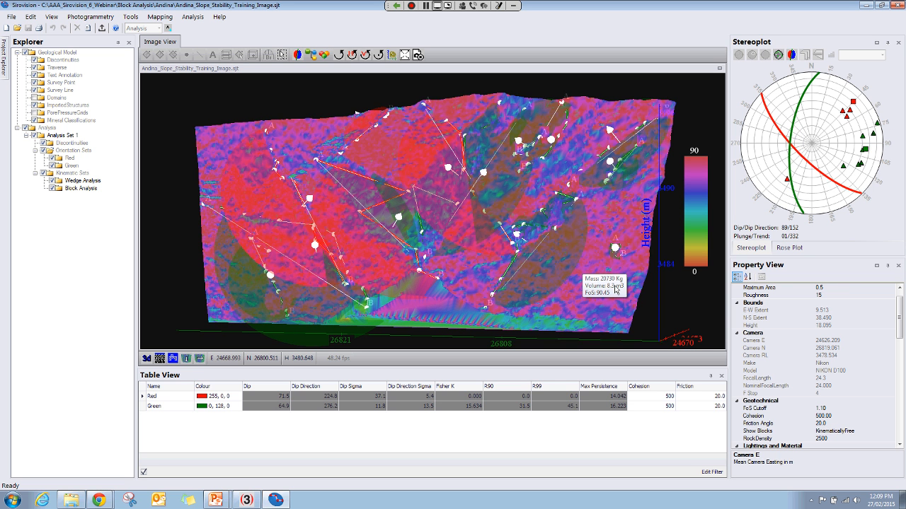
click(616, 288)
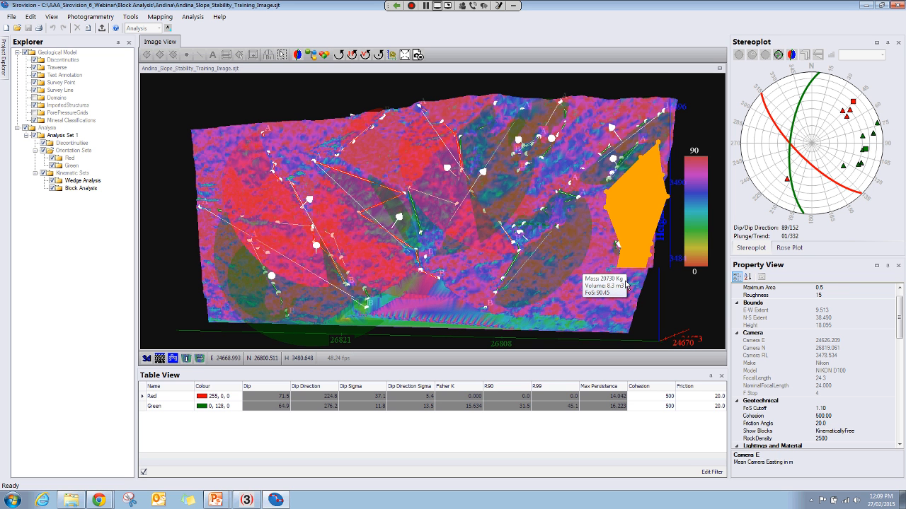
View the face by dip direction and as points, ending with the photographic image display.
click(172, 359)
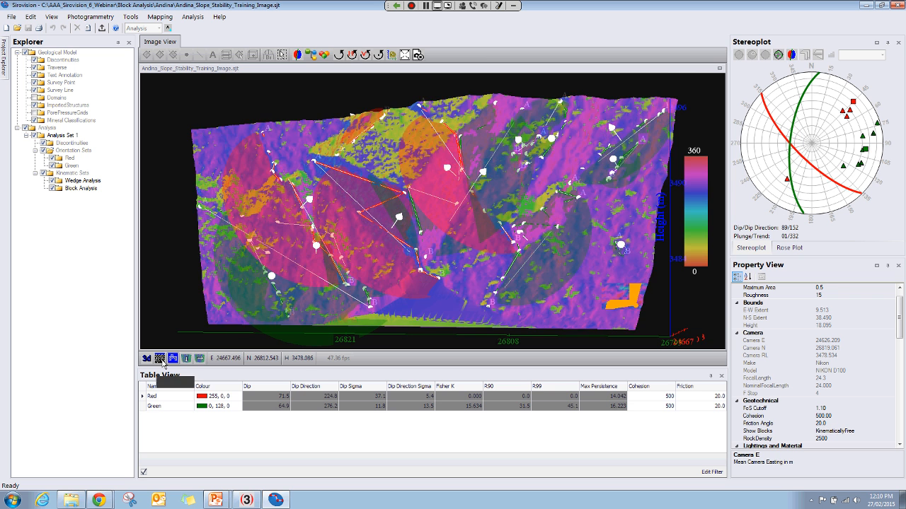
click(160, 360)
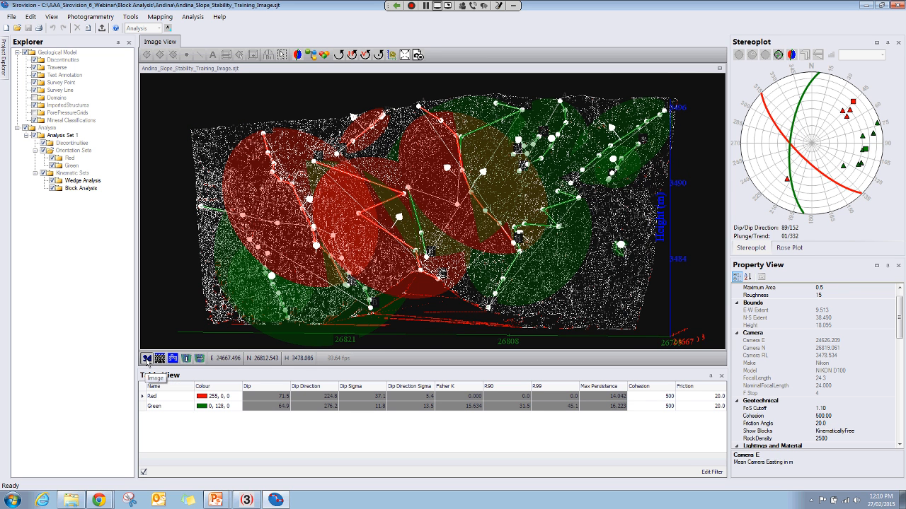
click(147, 360)
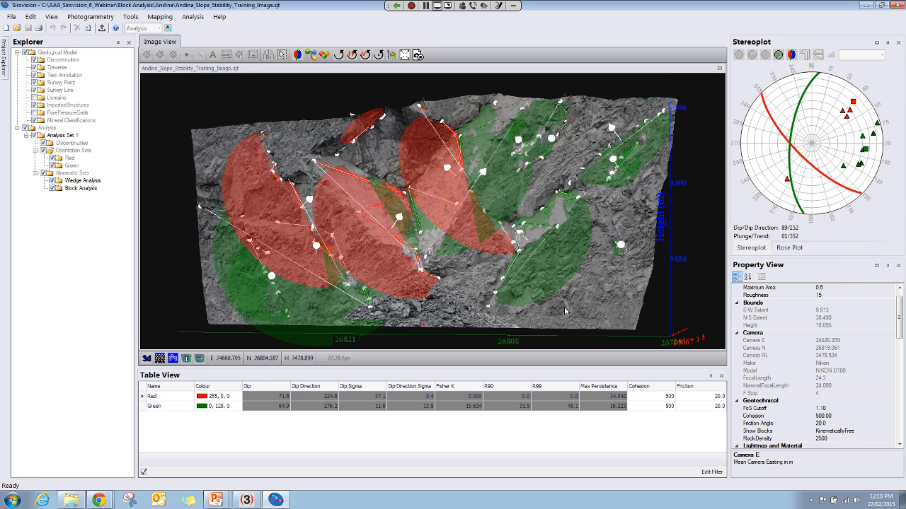
Select the polyhedral block at the right-hand end of the rock face to examine its attributes.
click(608, 312)
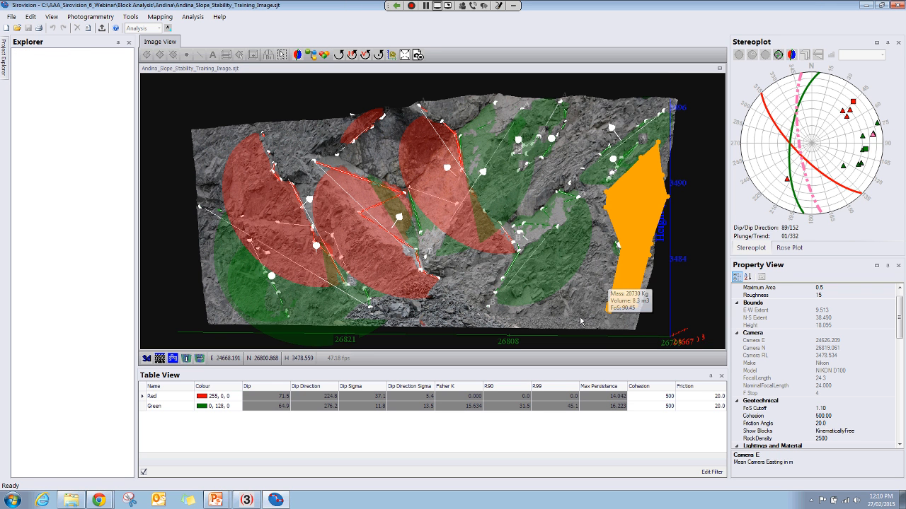
drag(580, 321, 573, 324)
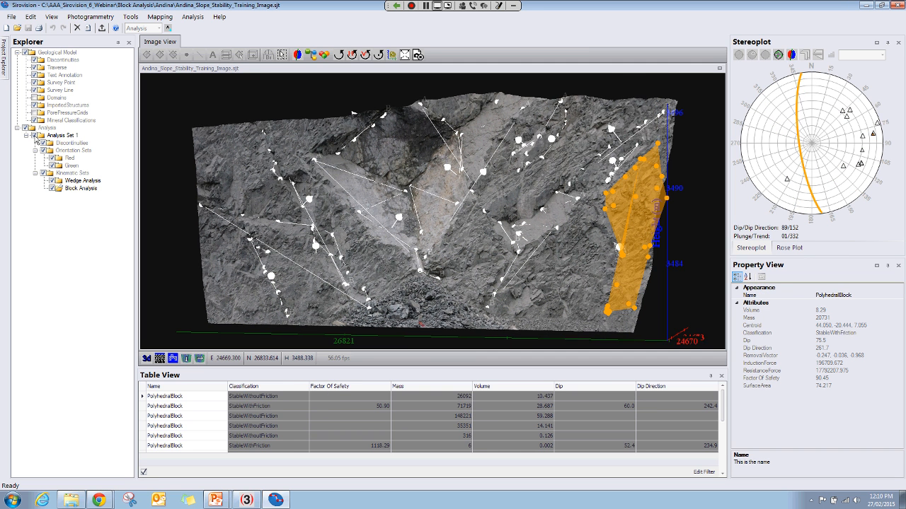
Hide the Analysis Set 1 results so that only the photographed rock face is displayed.
click(34, 135)
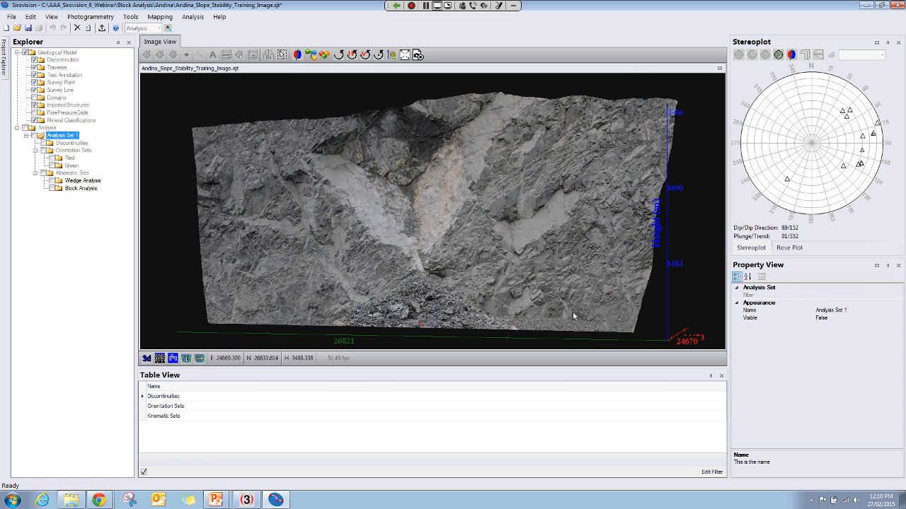
drag(574, 316, 546, 319)
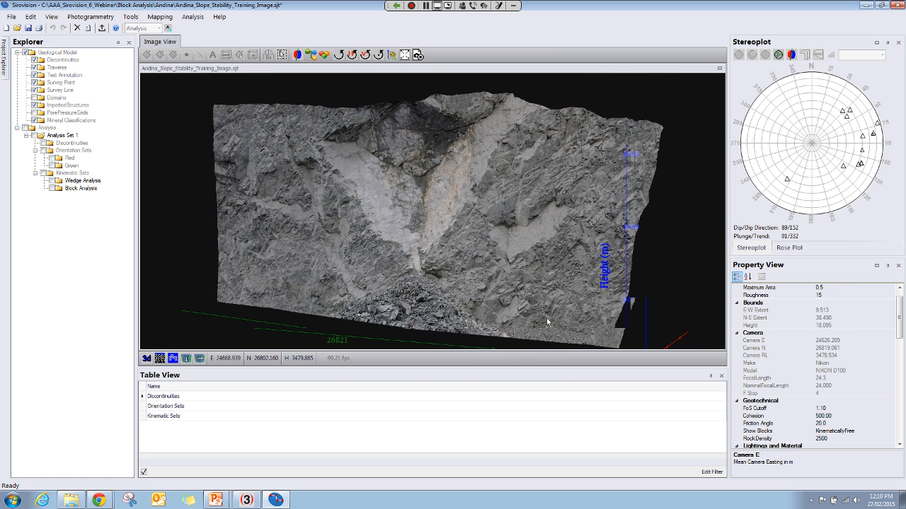
click(24, 128)
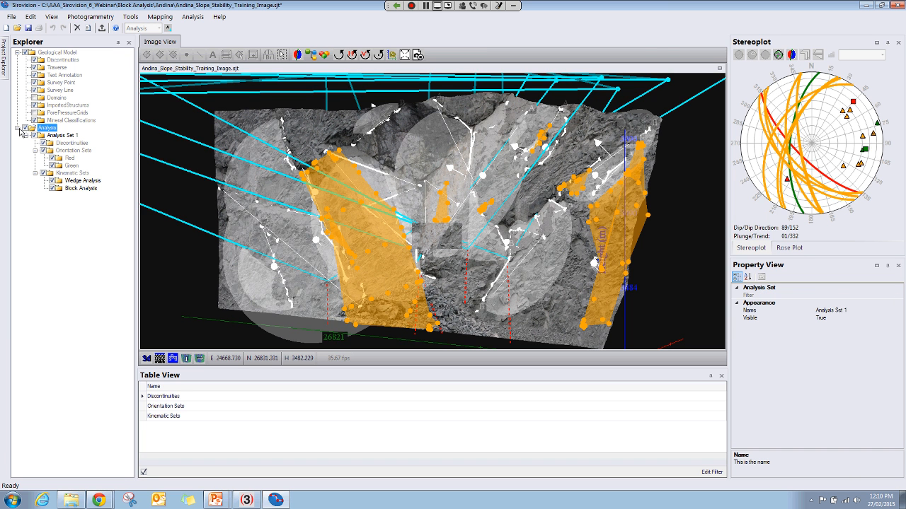
click(22, 132)
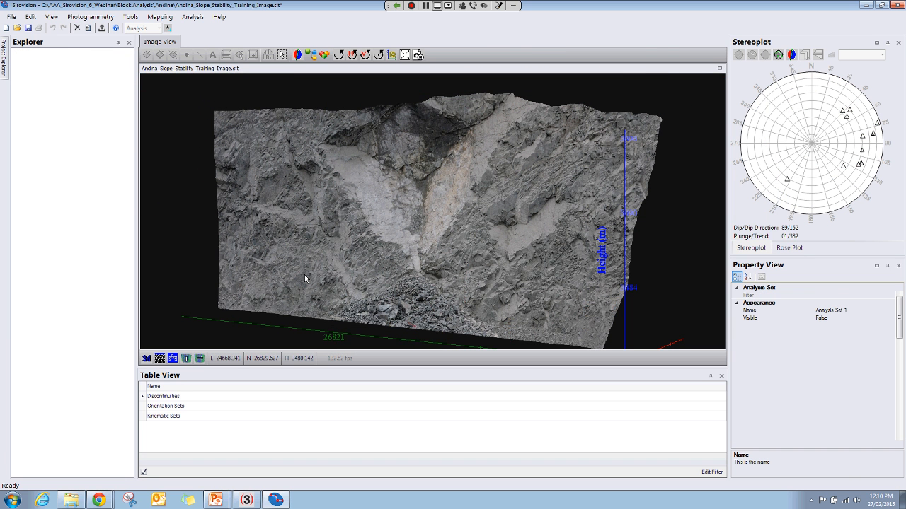
drag(306, 278, 259, 275)
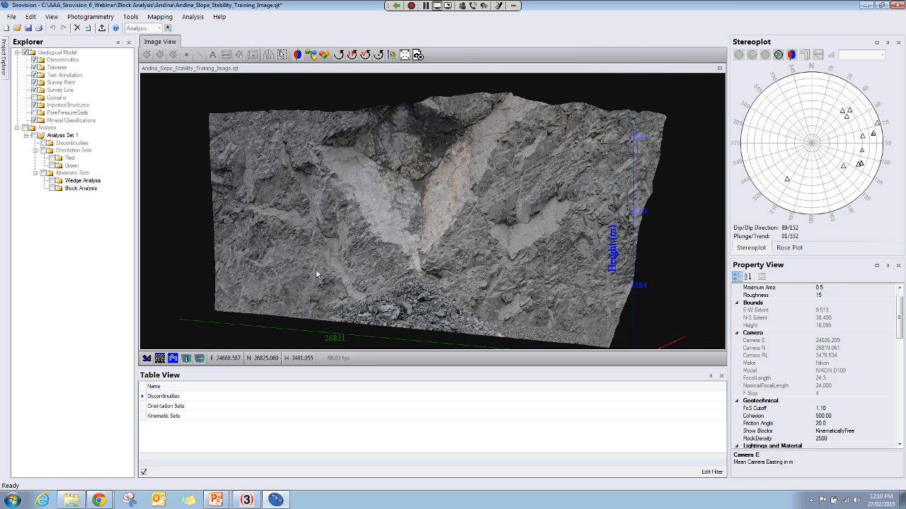
mouse_move(317, 274)
mouse_down()
mouse_move(344, 275)
mouse_move(316, 264)
mouse_up()
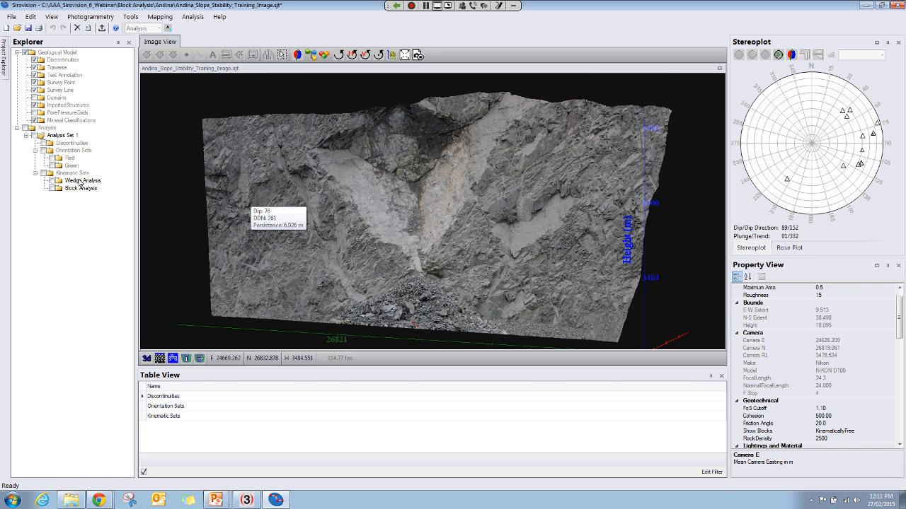
Show the Wedge Analysis results on the rock face, examine the wedges, and hide them again.
click(55, 181)
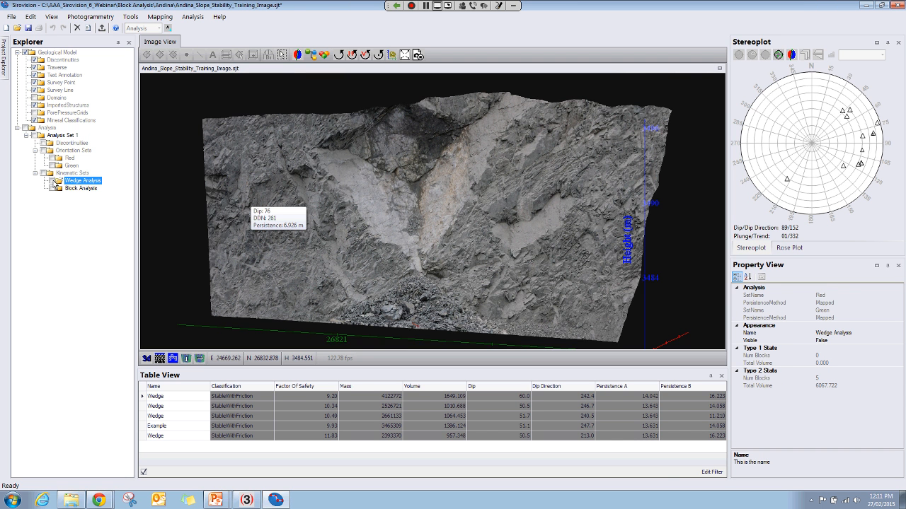
click(53, 181)
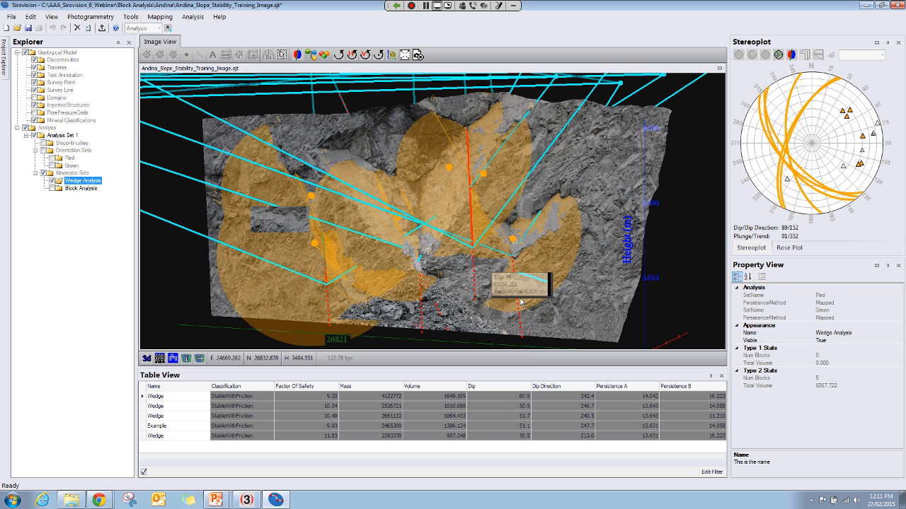
drag(520, 303, 442, 294)
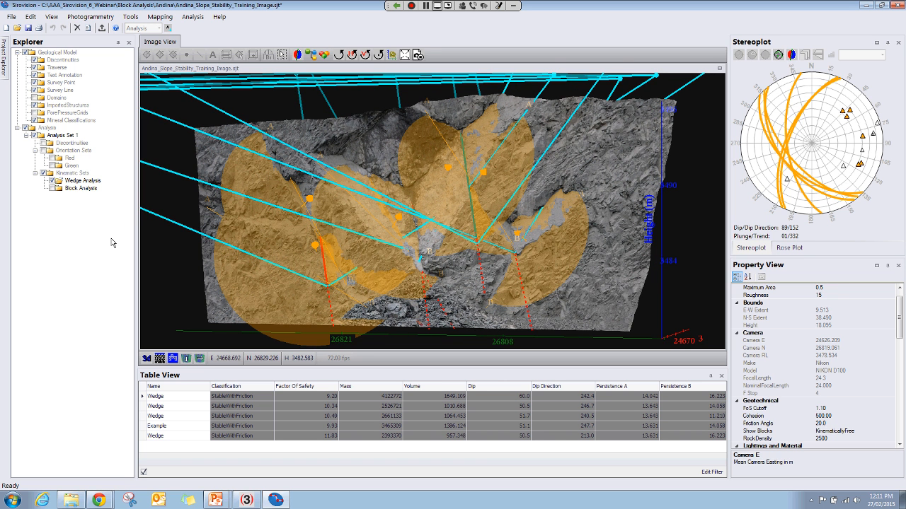
click(52, 181)
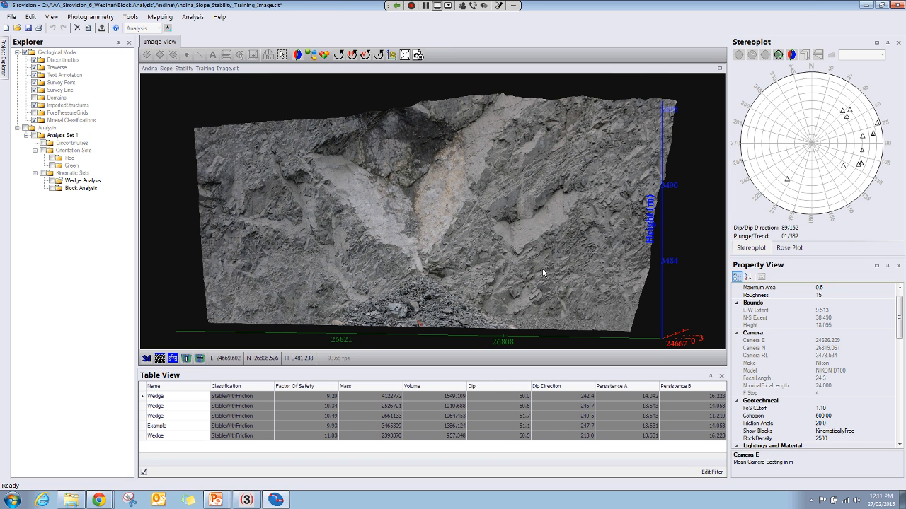
Examine the image's geotechnical properties, including the default cohesion, rock density and friction angle.
drag(542, 269, 498, 271)
click(737, 445)
click(736, 363)
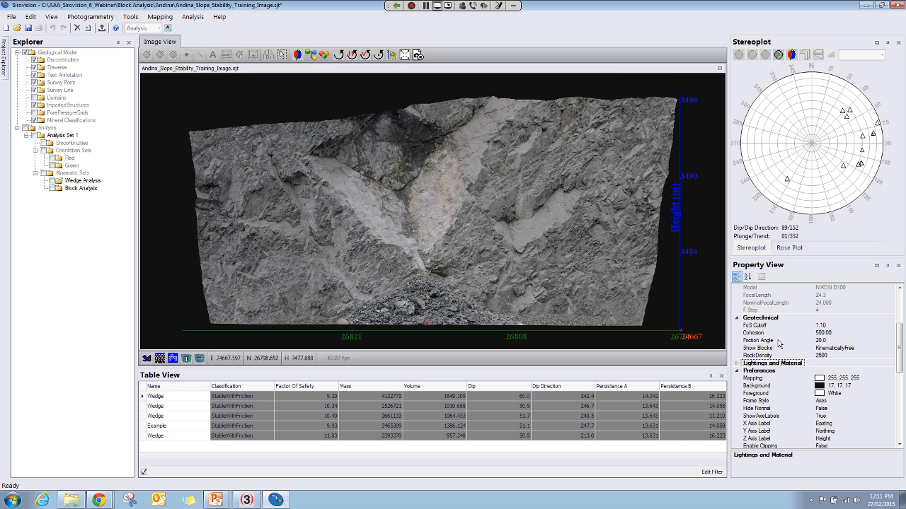
click(834, 333)
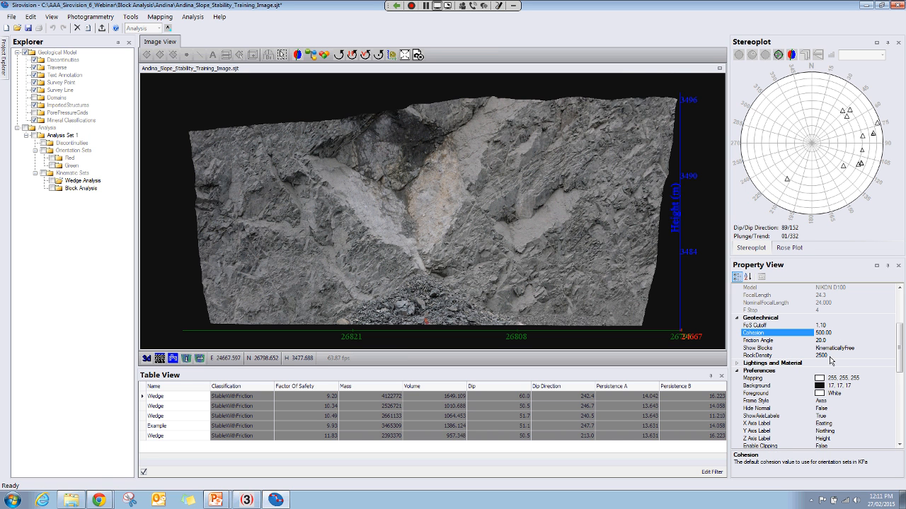
click(833, 357)
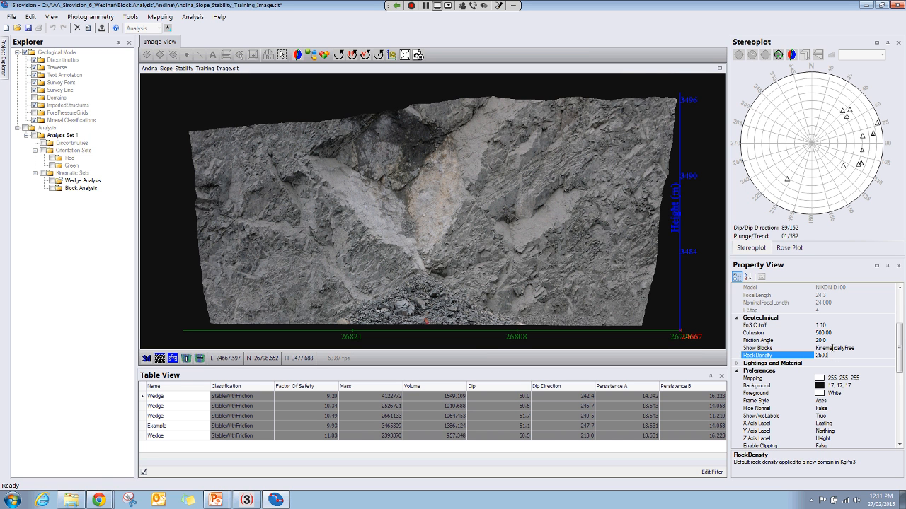
click(833, 342)
click(547, 286)
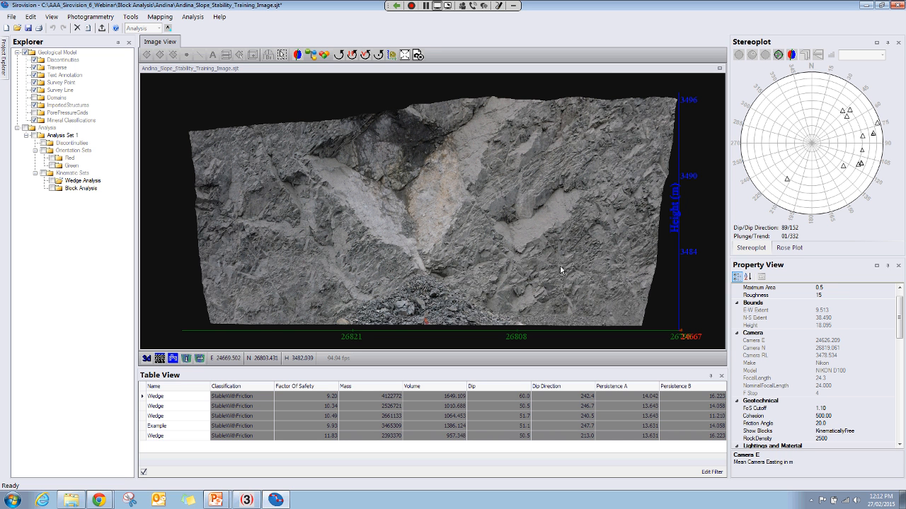
Display the geological model's mapped discontinuities on the rock face and look them over.
drag(560, 271, 530, 280)
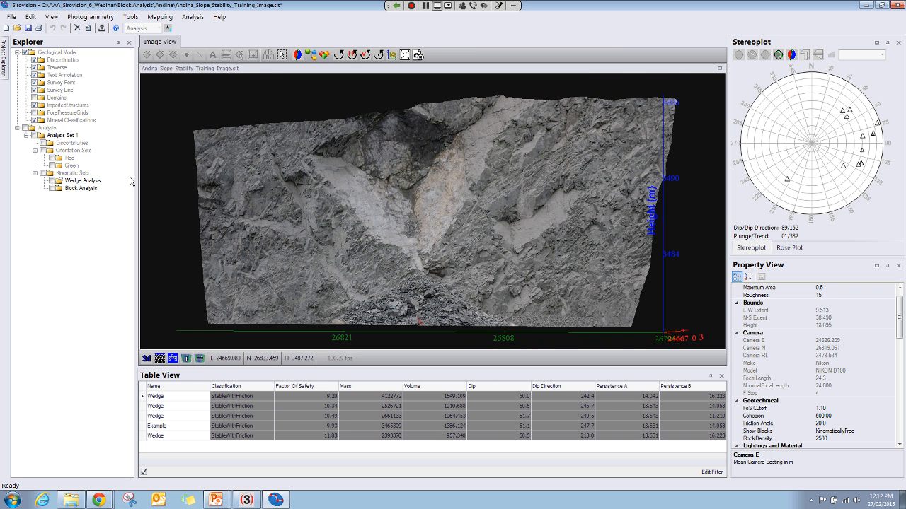
click(63, 60)
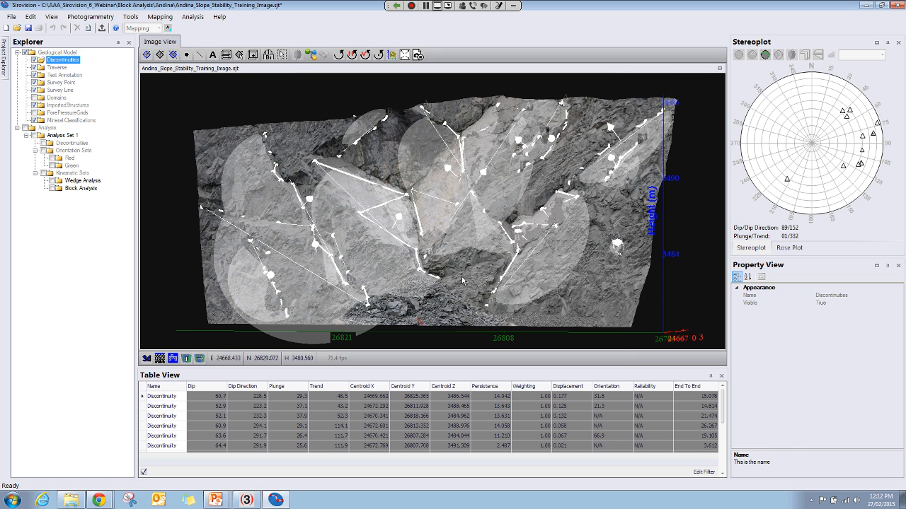
mouse_move(462, 280)
mouse_down()
mouse_move(450, 290)
mouse_move(465, 281)
mouse_up()
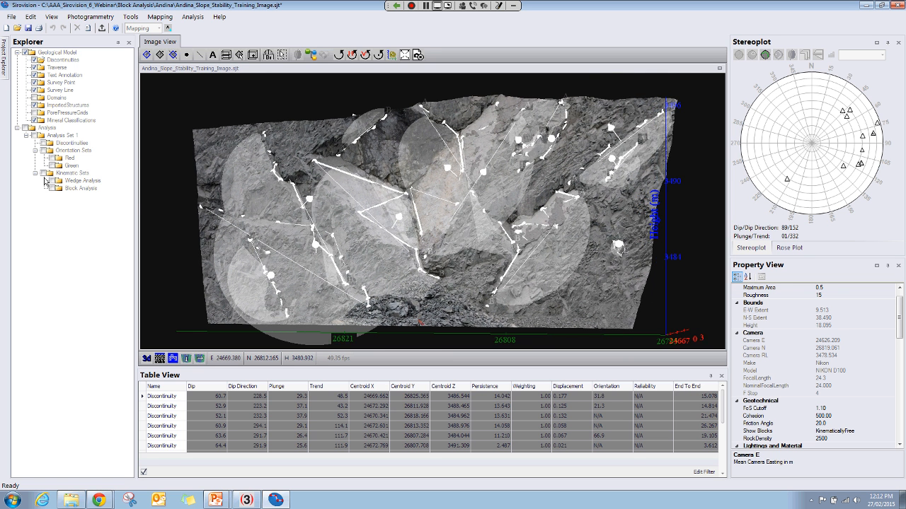
Create a new analysis set from all the mapped discontinuities and inspect the third discontinuity in its table.
click(62, 135)
click(26, 135)
click(46, 129)
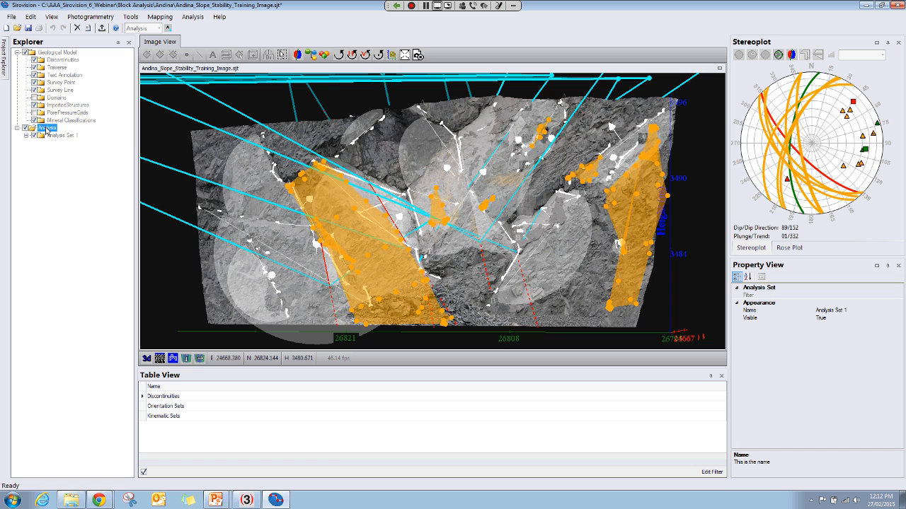
right_click(47, 129)
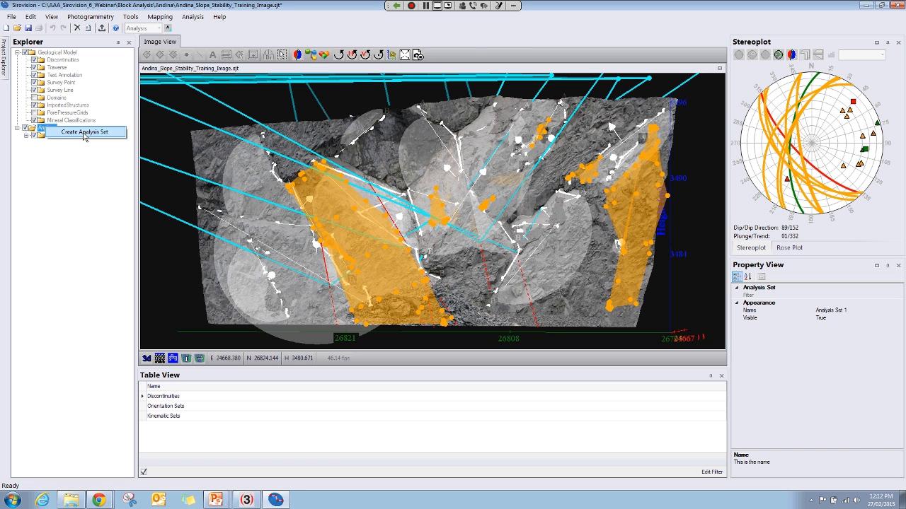
click(84, 132)
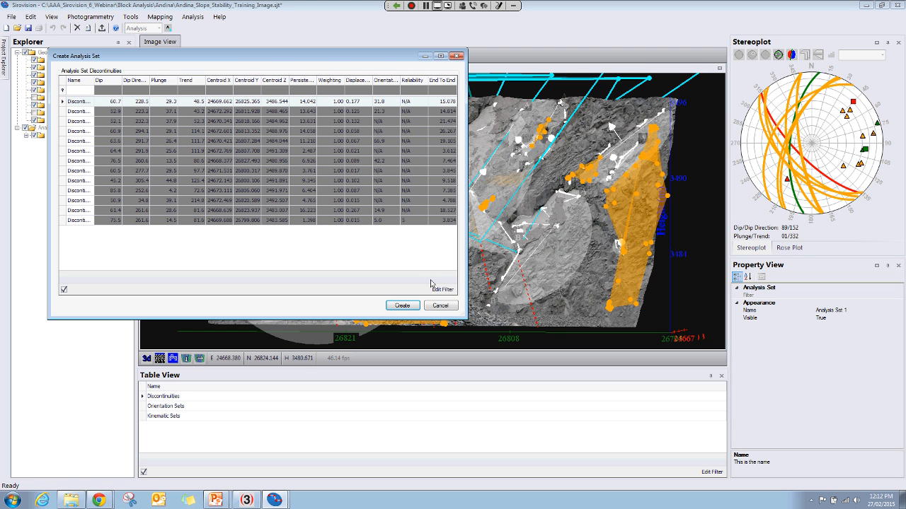
click(402, 306)
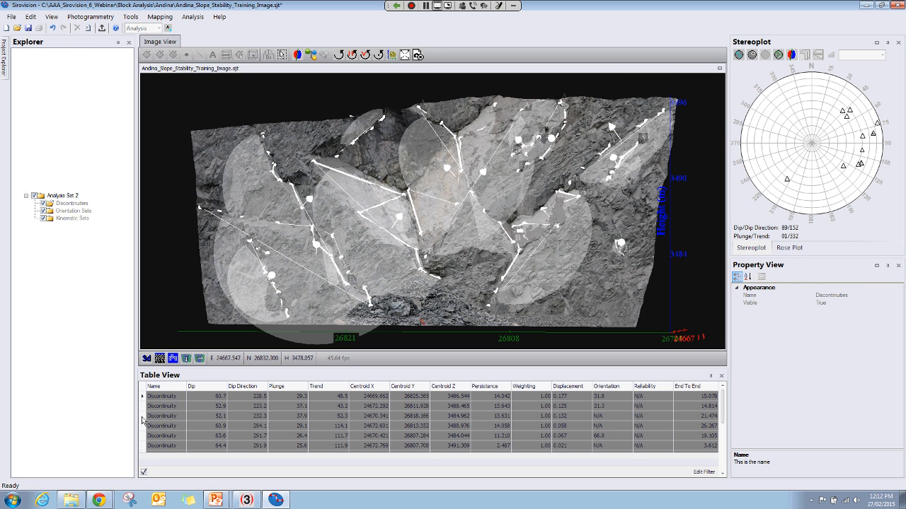
click(143, 417)
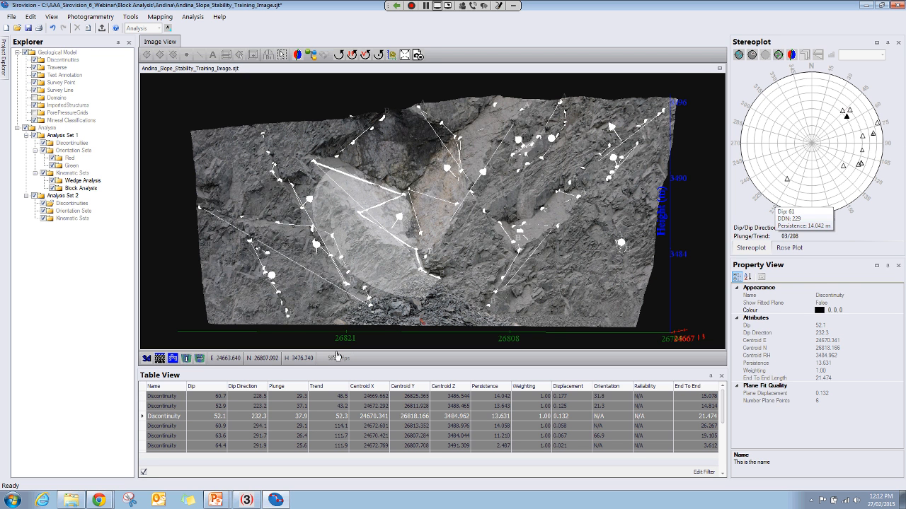
click(76, 203)
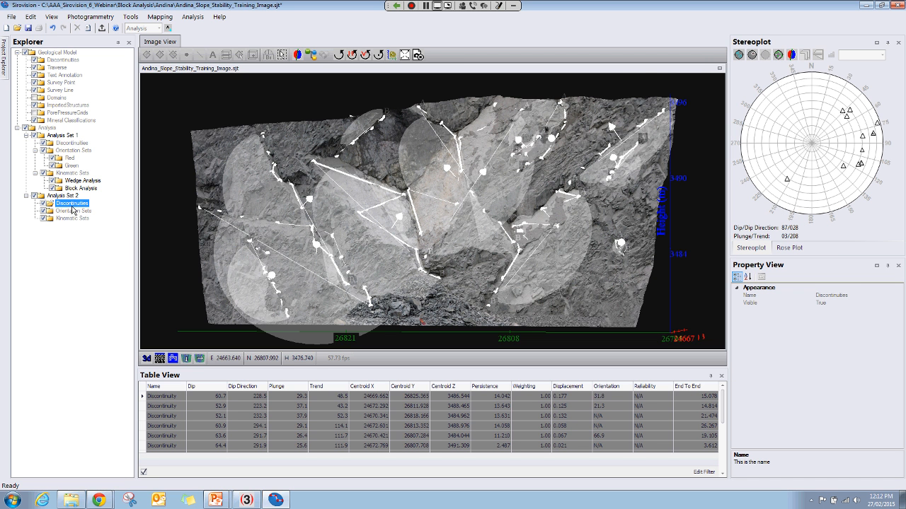
Create 2 orientation sets in Analysis Set 2 with outlier removal turned off.
click(74, 212)
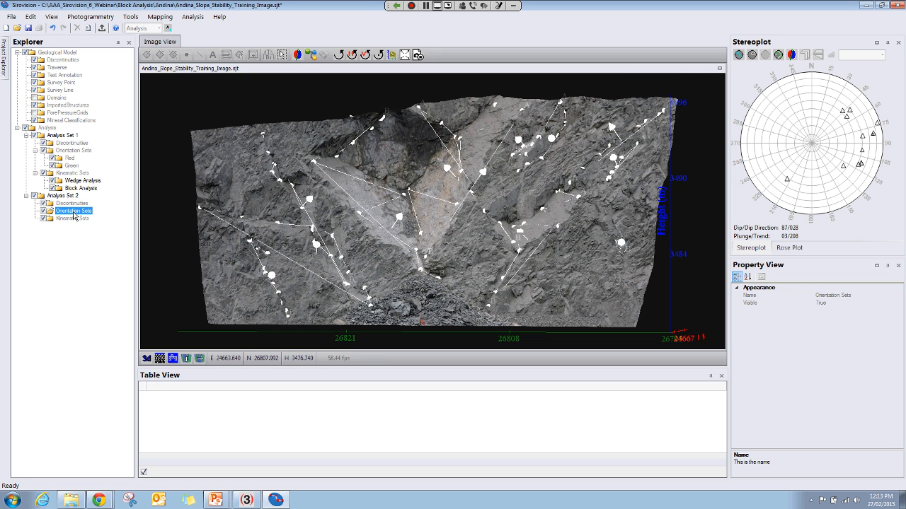
right_click(74, 215)
click(102, 216)
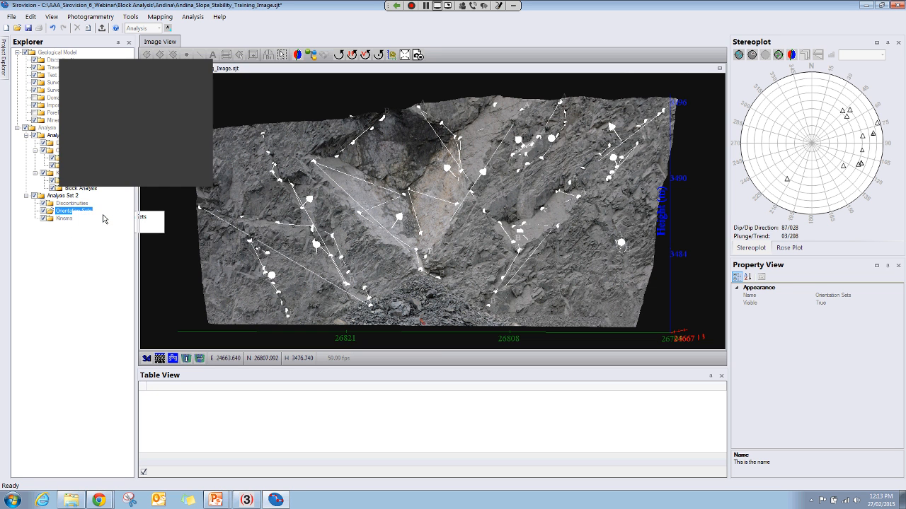
text(3)
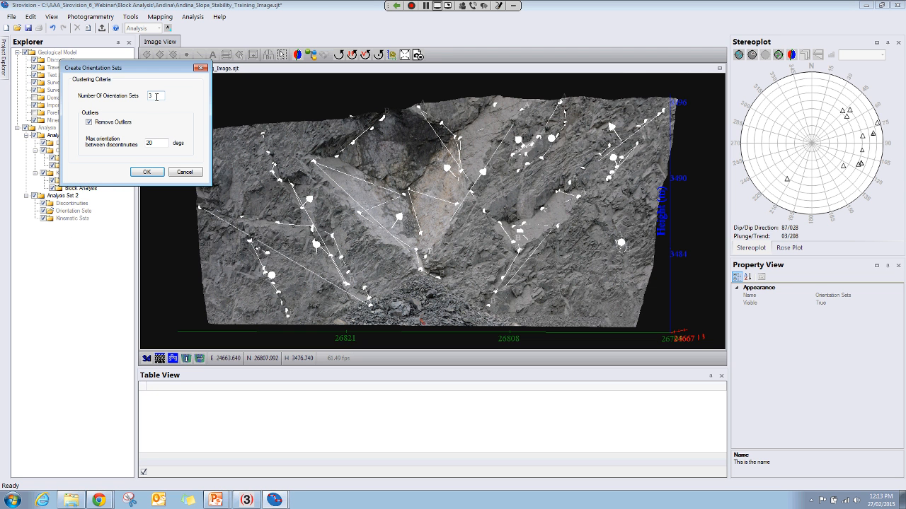
text(2)
click(88, 122)
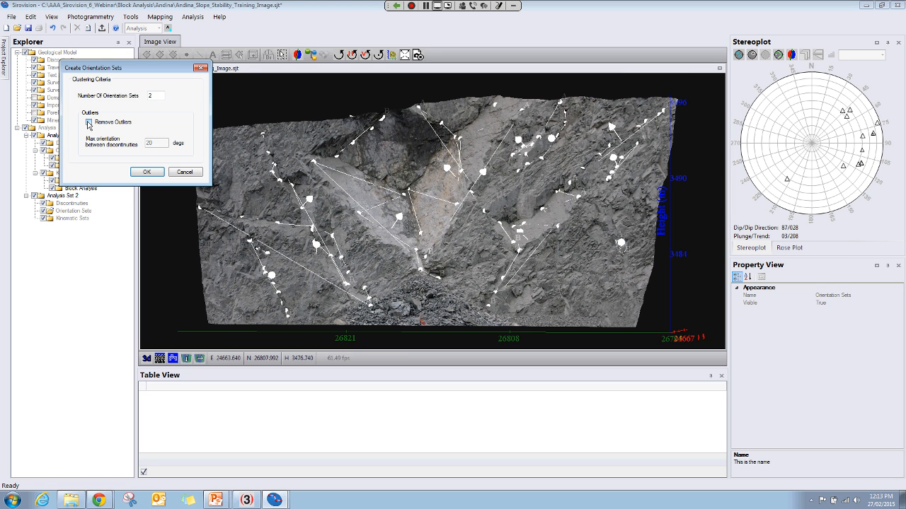
click(147, 172)
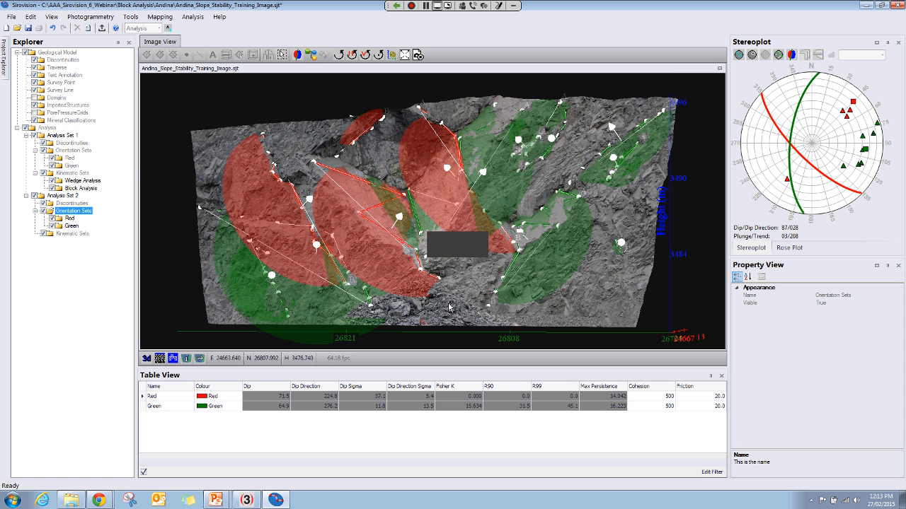
drag(449, 305, 449, 305)
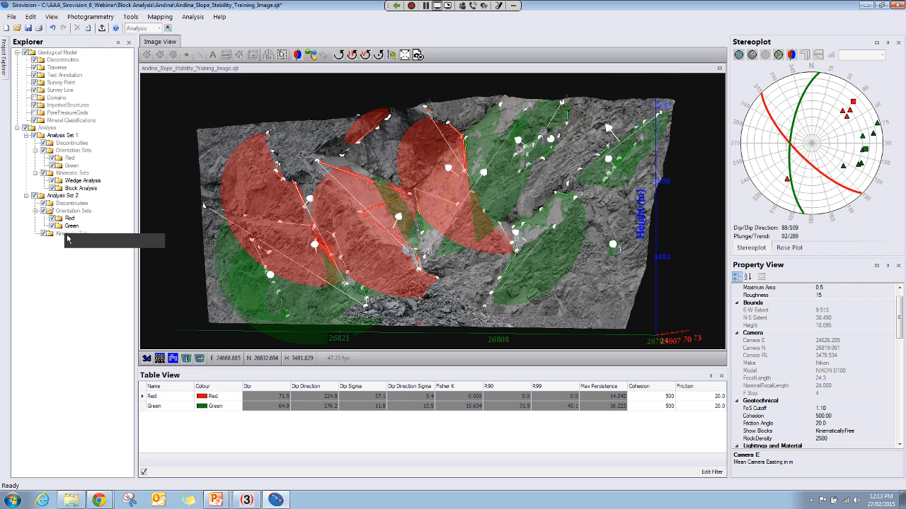
click(69, 235)
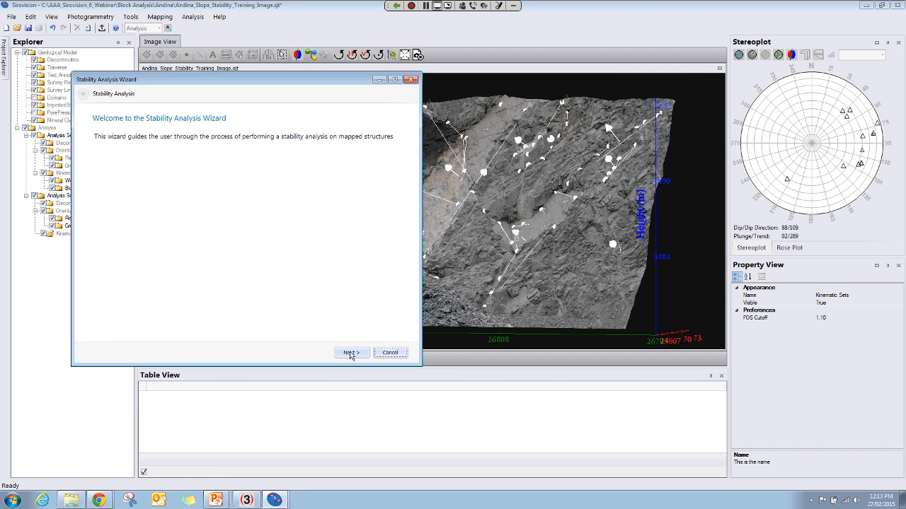
click(350, 354)
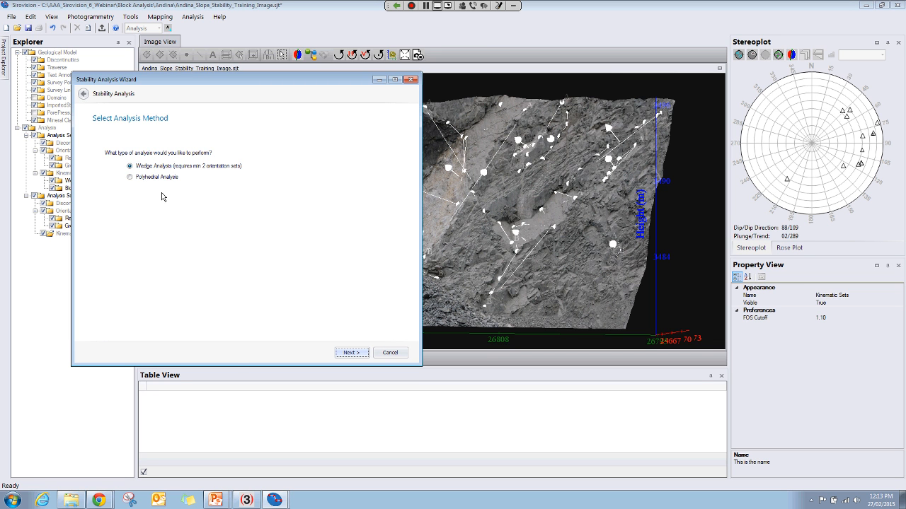
click(350, 353)
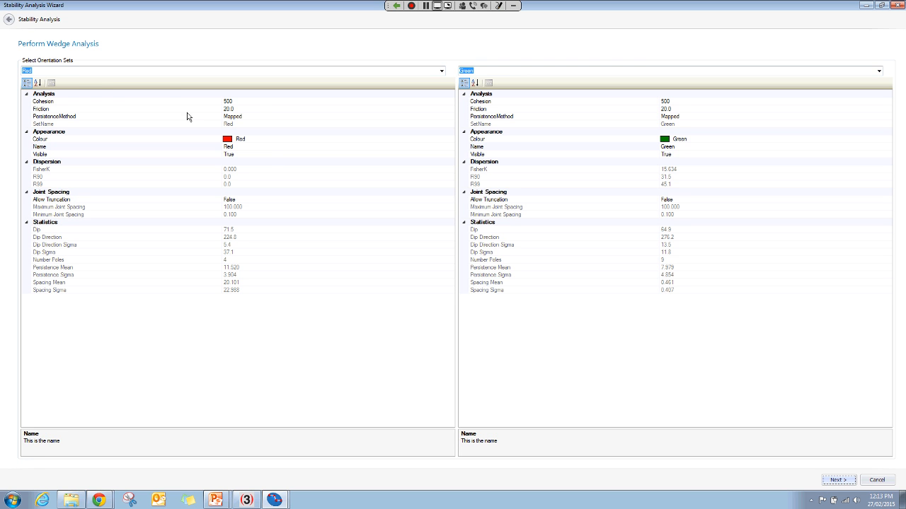
click(242, 104)
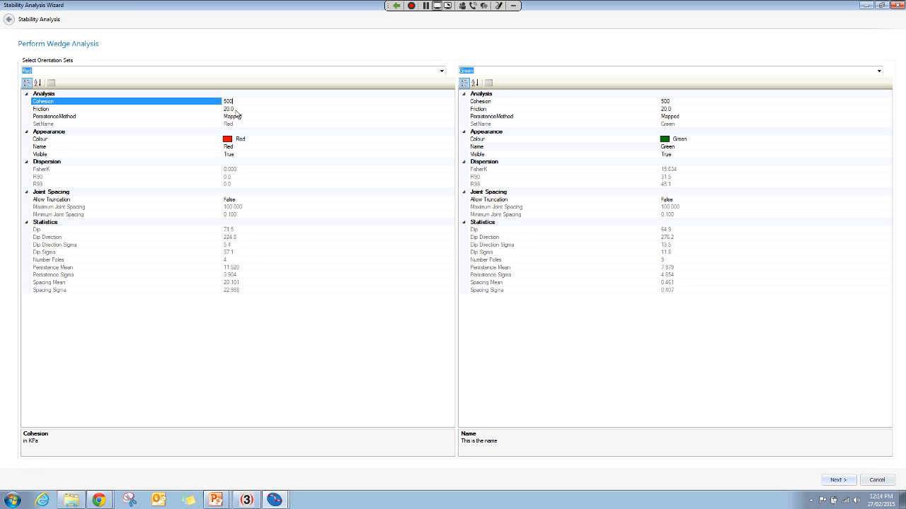
click(236, 111)
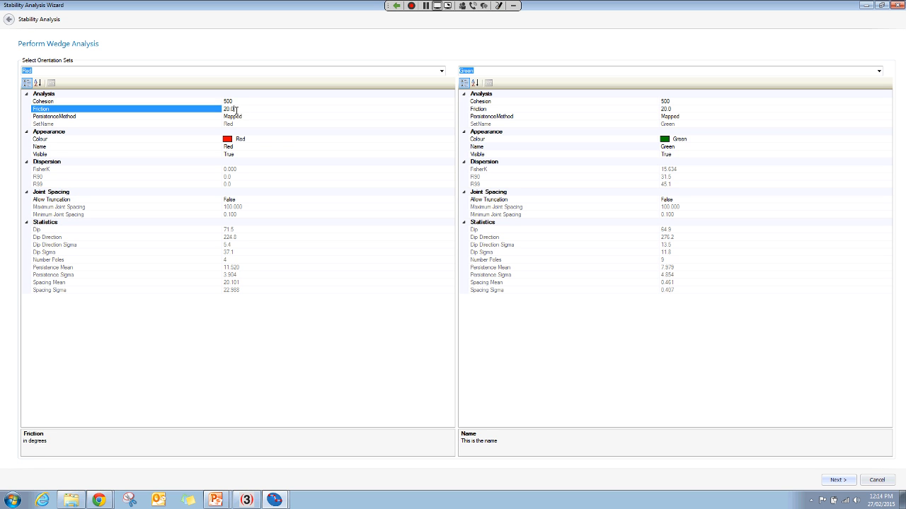
click(687, 101)
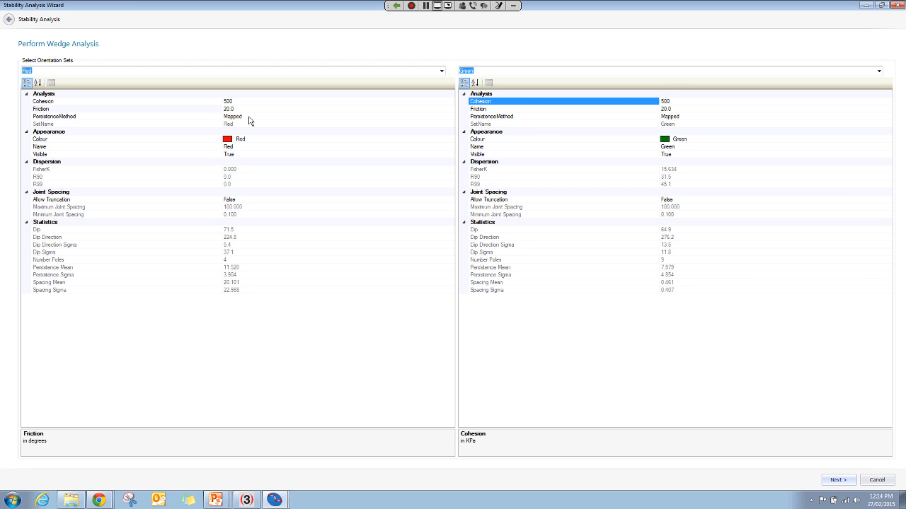
click(249, 117)
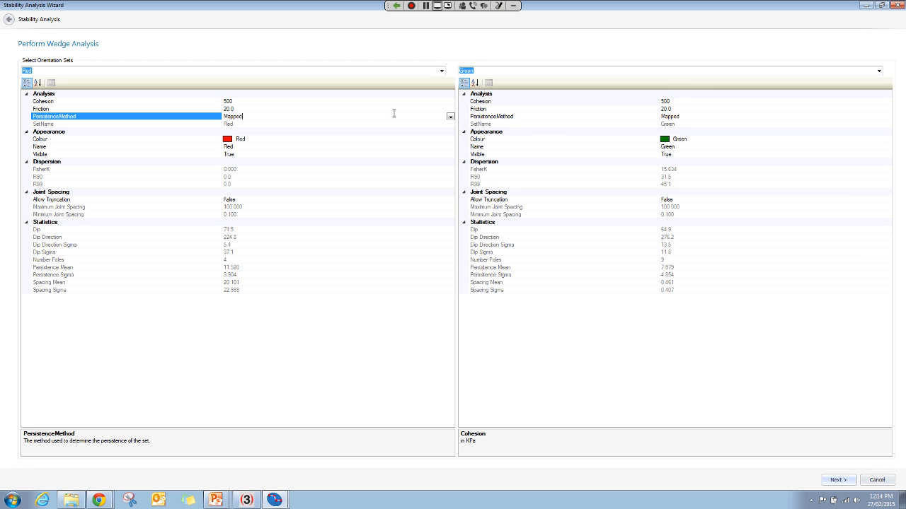
click(450, 116)
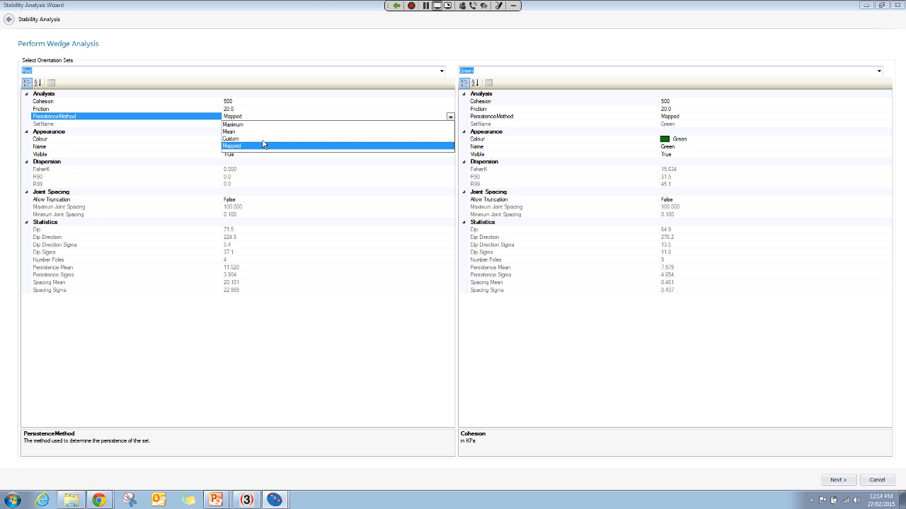
click(256, 125)
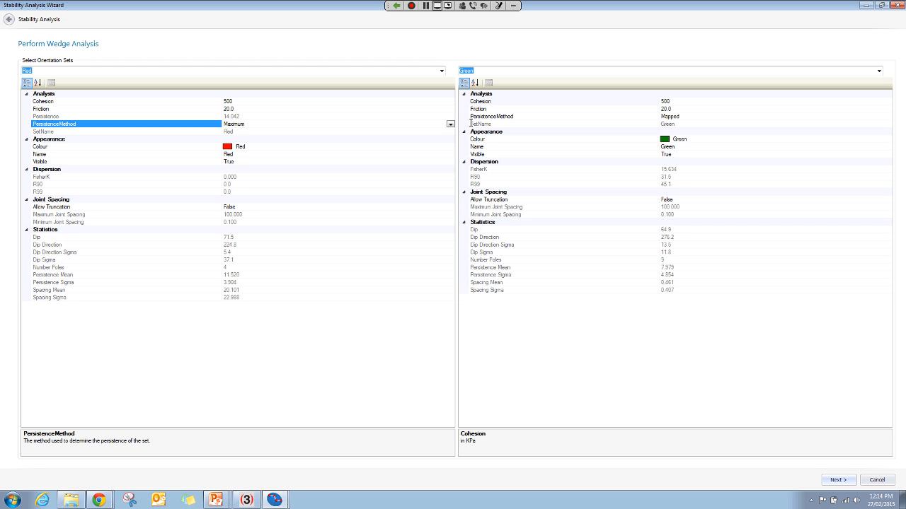
click(451, 125)
click(237, 147)
click(436, 8)
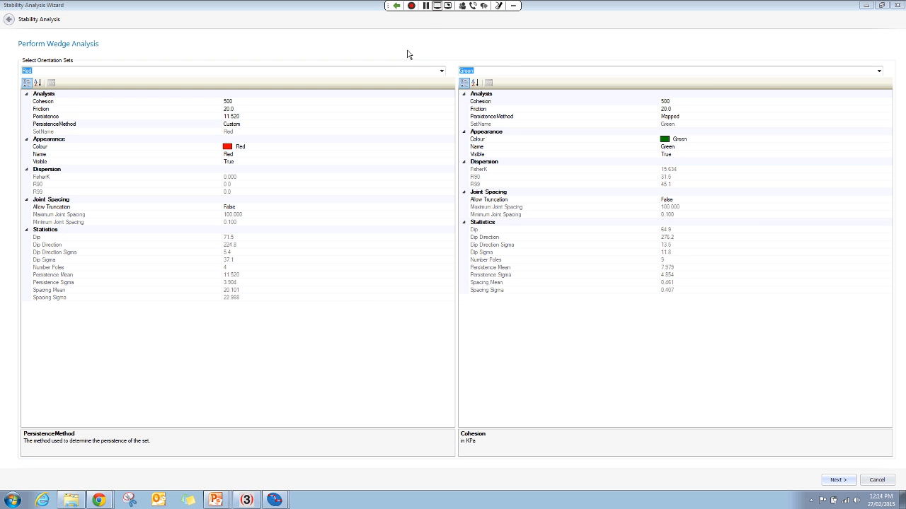
click(876, 480)
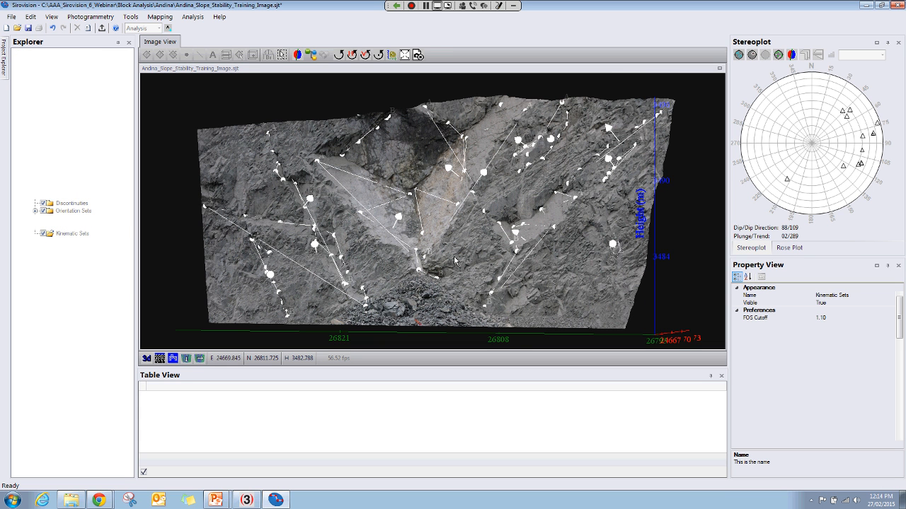
Start a stability analysis for Analysis Set 2 with the Wedge Analysis method, using the Red and Green orientation sets.
drag(454, 257, 456, 261)
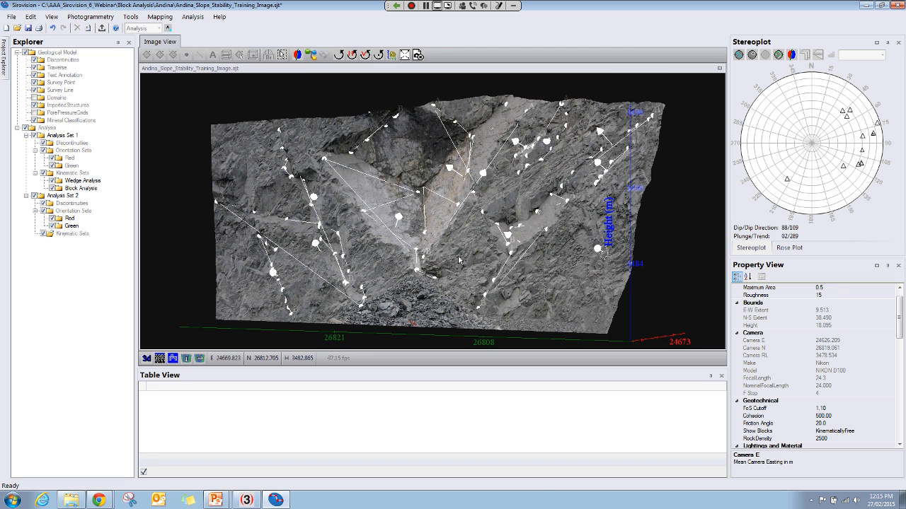
drag(458, 261, 465, 256)
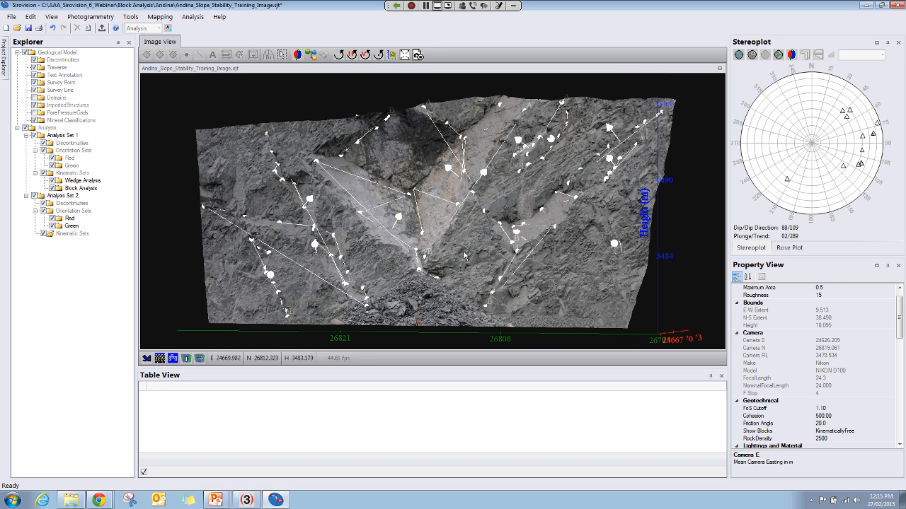
click(69, 233)
right_click(68, 234)
click(106, 241)
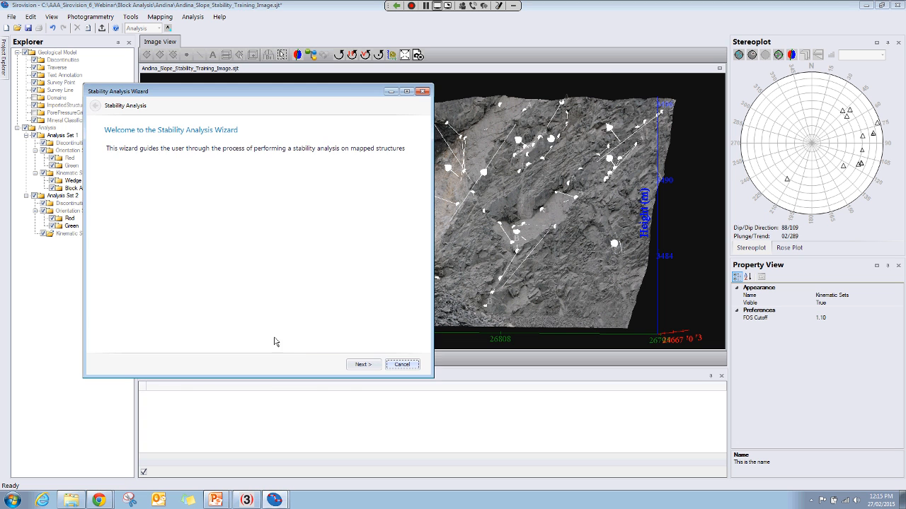
click(362, 365)
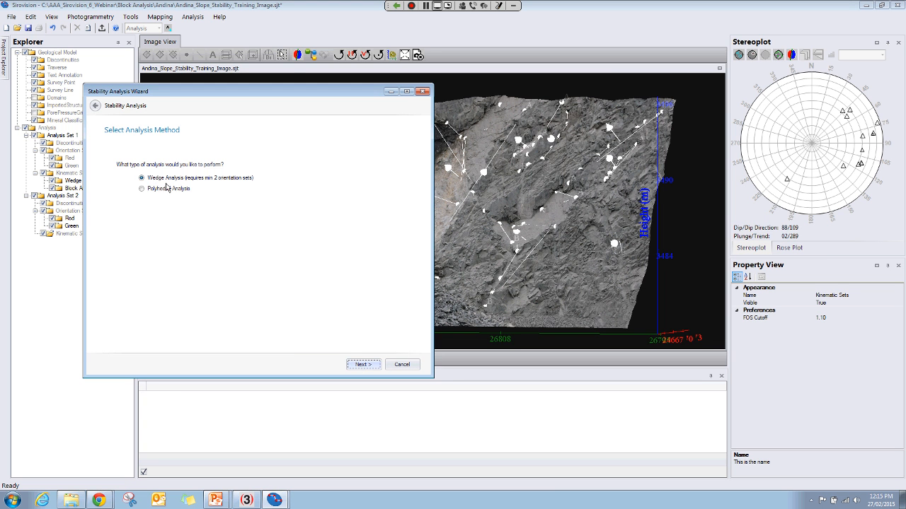
click(362, 365)
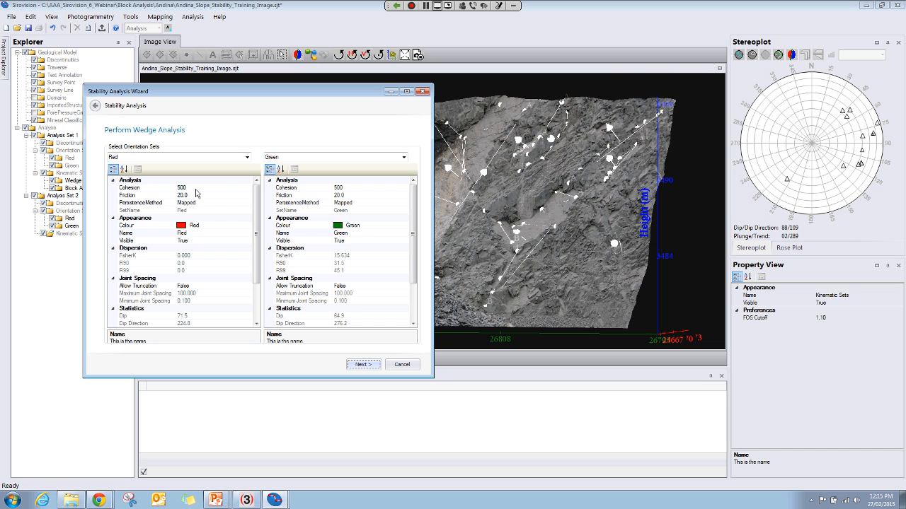
click(196, 189)
click(196, 195)
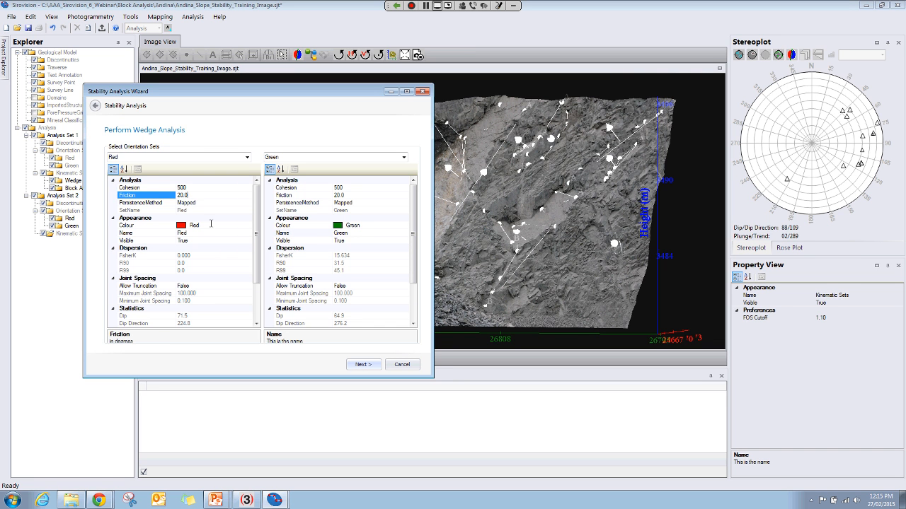
Set the Red orientation set's persistence method to Custom with a persistence of 25 m.
click(209, 203)
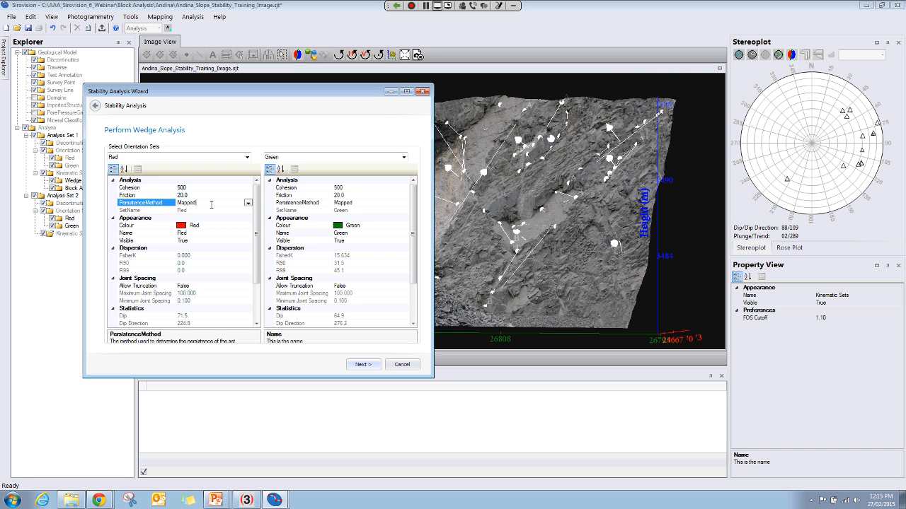
click(249, 204)
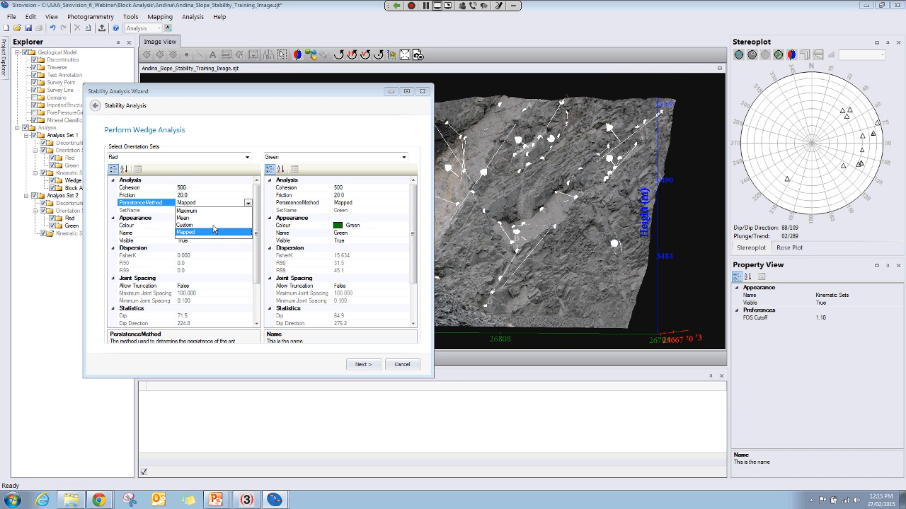
click(201, 226)
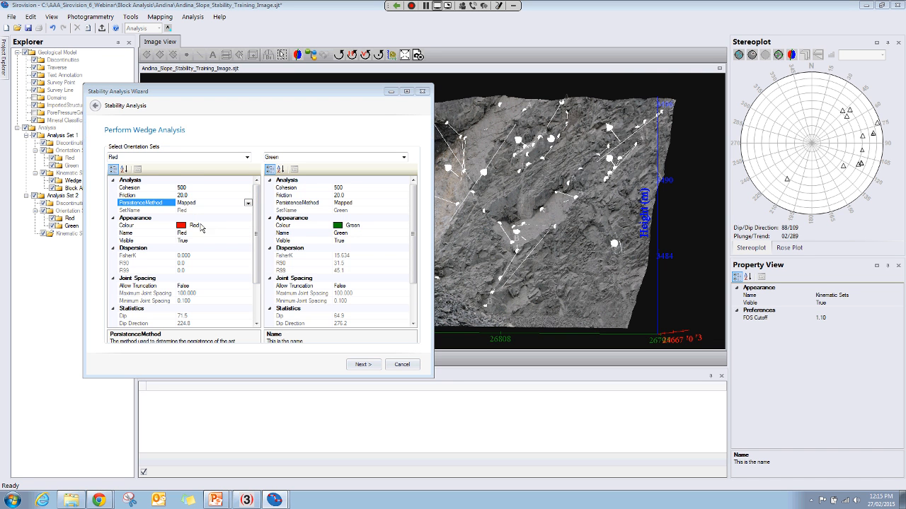
click(189, 190)
click(197, 193)
key(BackSpace)
key(BackSpace)
key(BackSpace)
key(BackSpace)
key(BackSpace)
key(BackSpace)
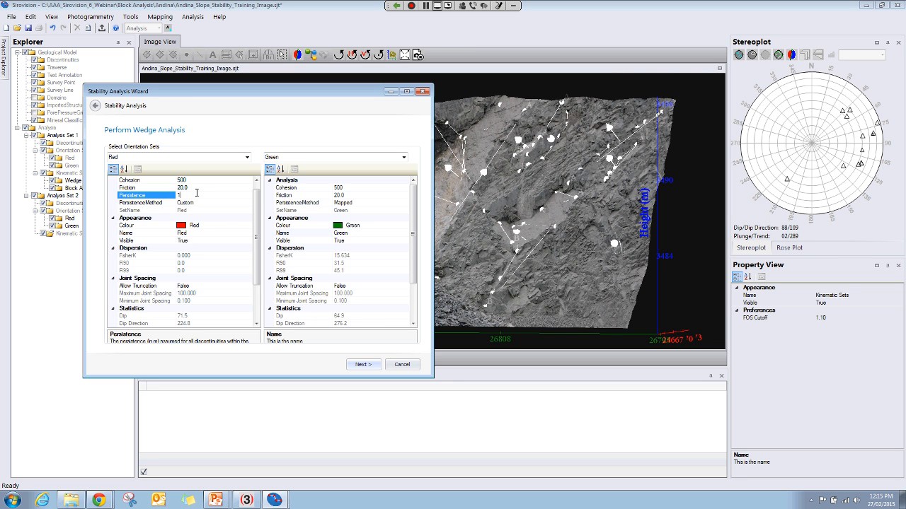
text(25)
key(Return)
Set the Green orientation set's persistence method to Custom with a persistence of 25 m.
click(345, 196)
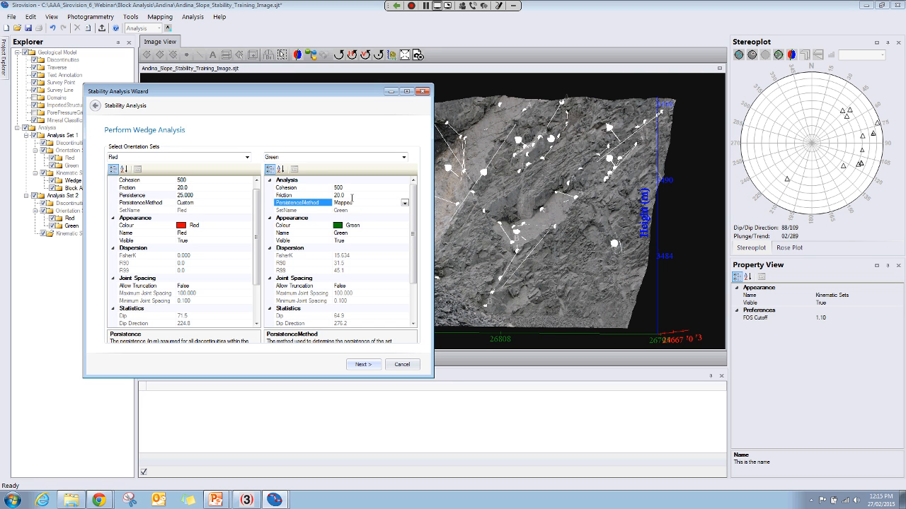
click(350, 196)
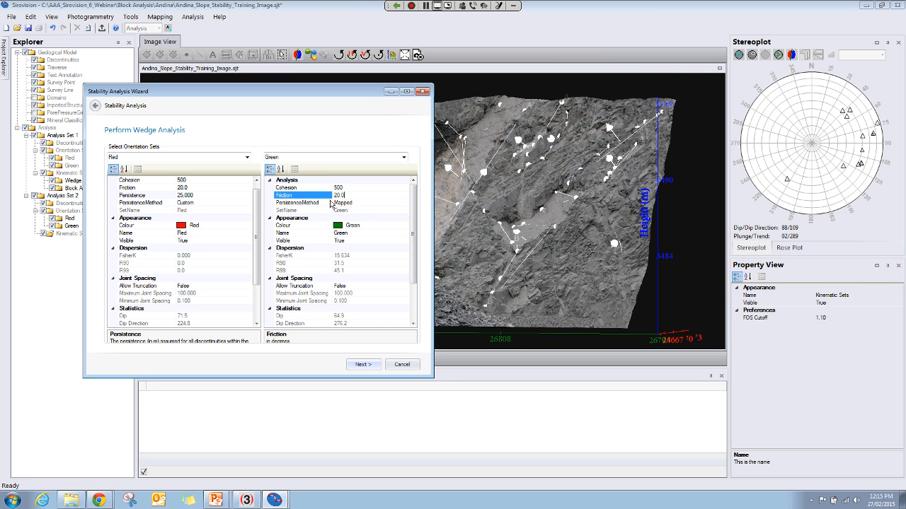
click(366, 204)
click(404, 203)
click(343, 219)
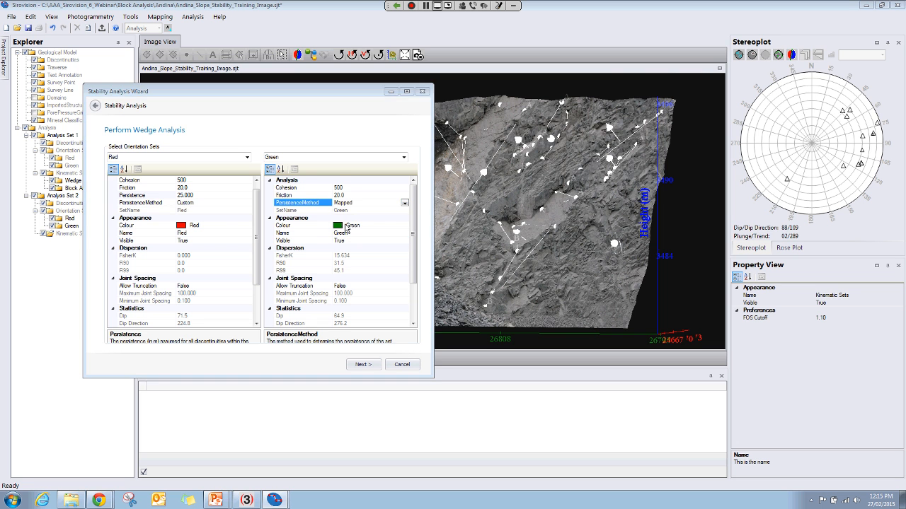
click(350, 196)
key(BackSpace)
key(BackSpace)
key(BackSpace)
key(BackSpace)
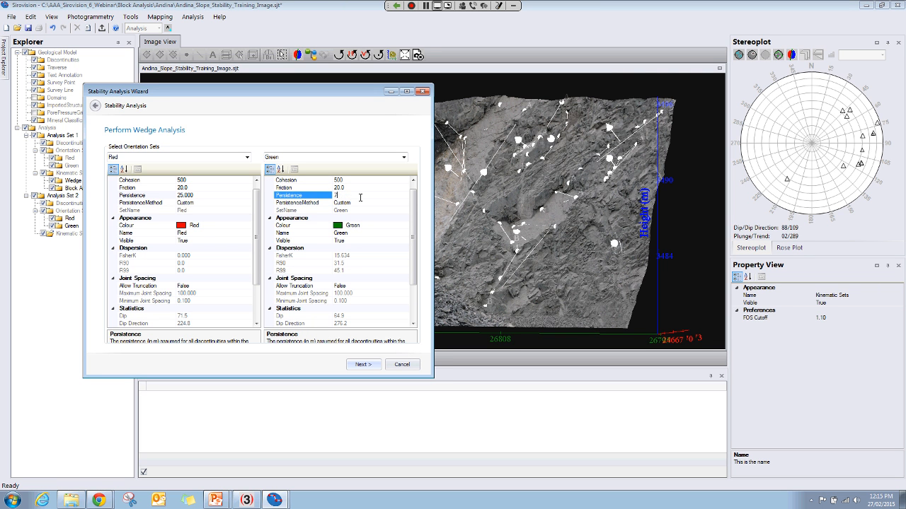
text(25)
key(Return)
Run the wedge analysis, finish the wizard, and sort the resulting wedges by factor of safety.
click(361, 363)
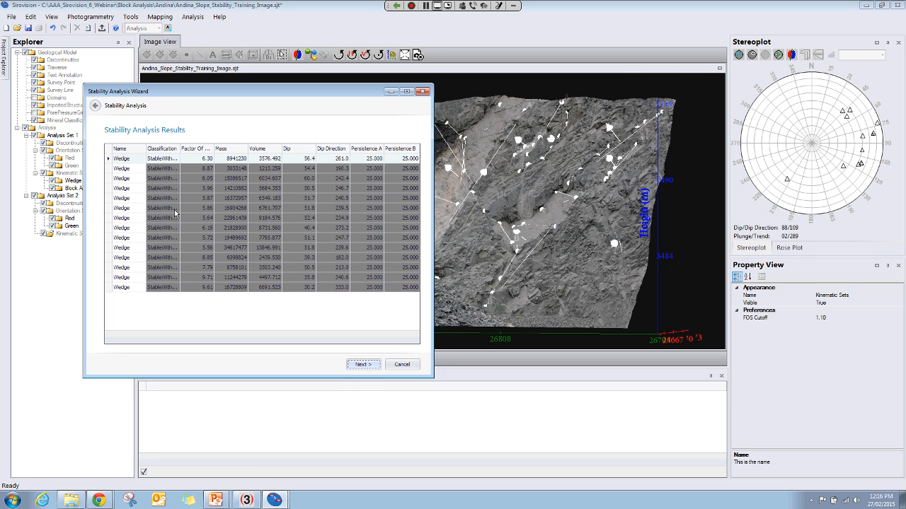
click(363, 365)
click(363, 365)
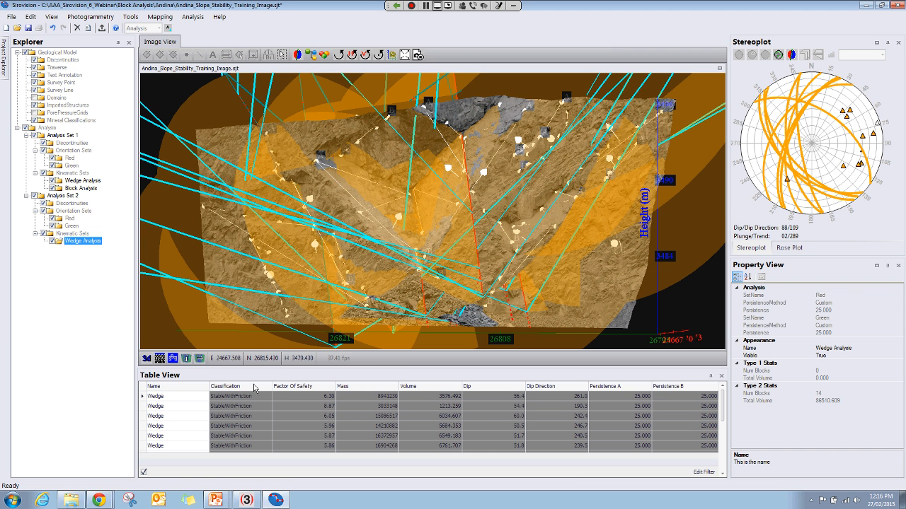
click(313, 391)
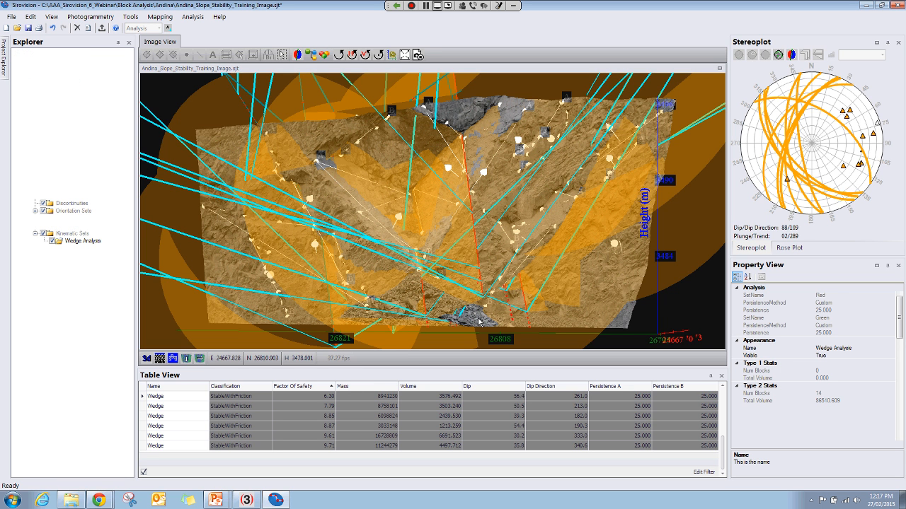
Isolate the first wedge in the table and lower its release surface to a height of about 3477.7 m.
drag(478, 322, 489, 323)
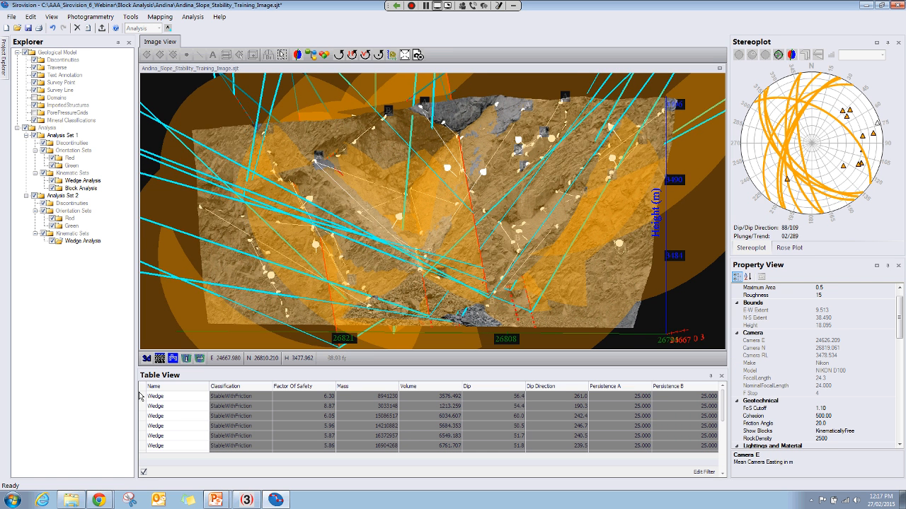
click(143, 397)
click(149, 397)
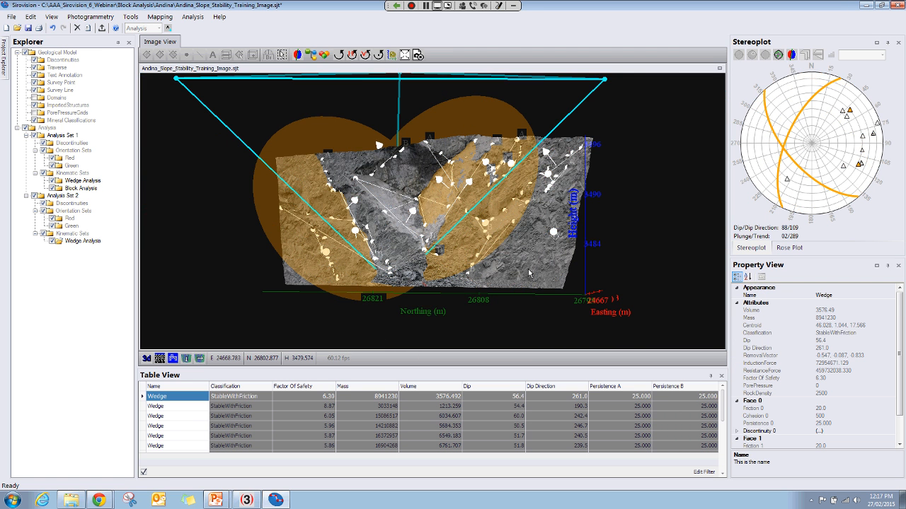
drag(510, 276, 447, 232)
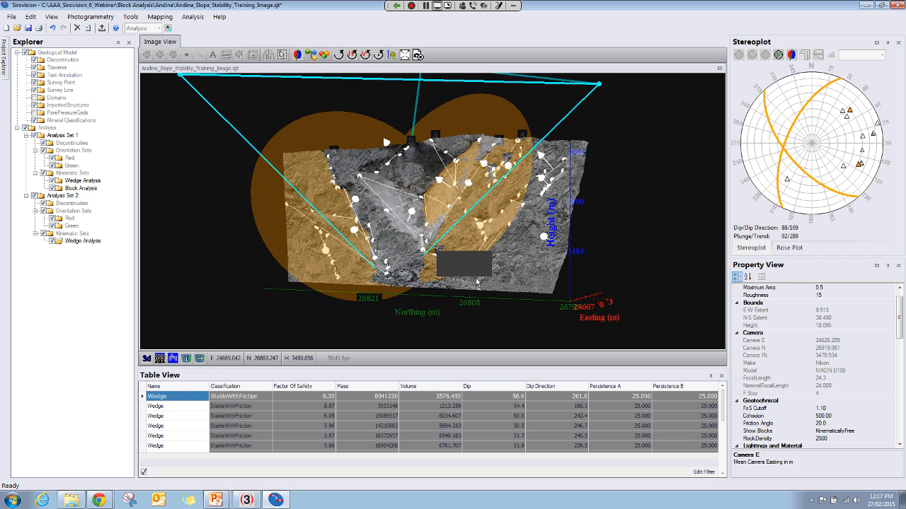
middle_drag(476, 282, 508, 281)
drag(569, 130, 525, 274)
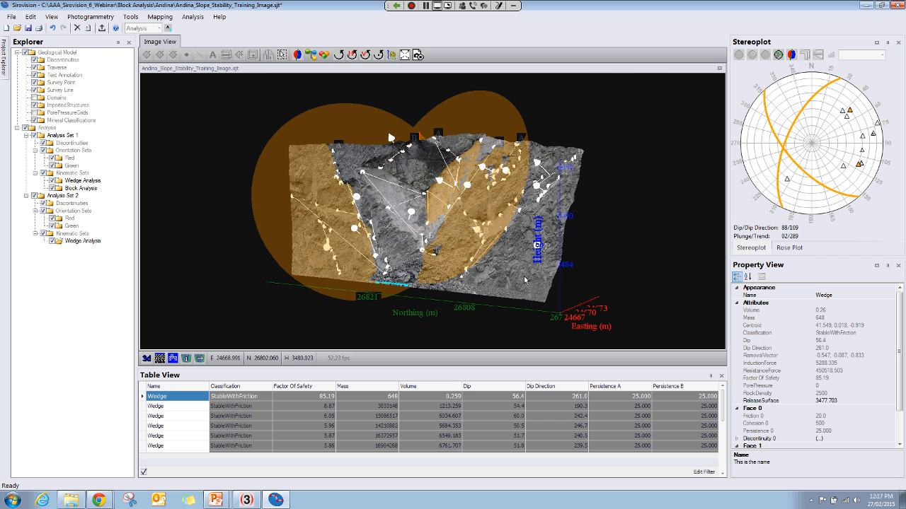
mouse_move(464, 284)
middle_down()
mouse_move(444, 283)
mouse_move(487, 277)
mouse_move(444, 294)
mouse_move(467, 284)
middle_up()
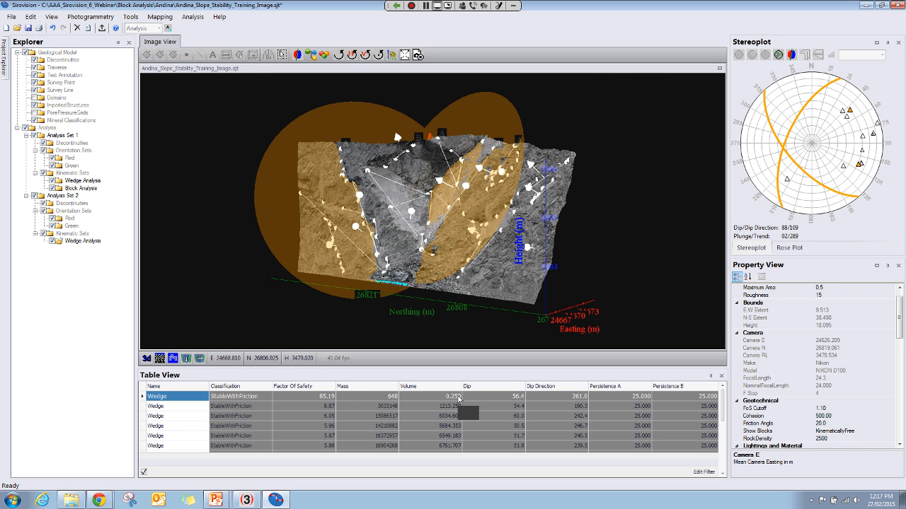
Isolate the second wedge in the table and lower its release surface to a height of about 3494.6 m.
click(143, 407)
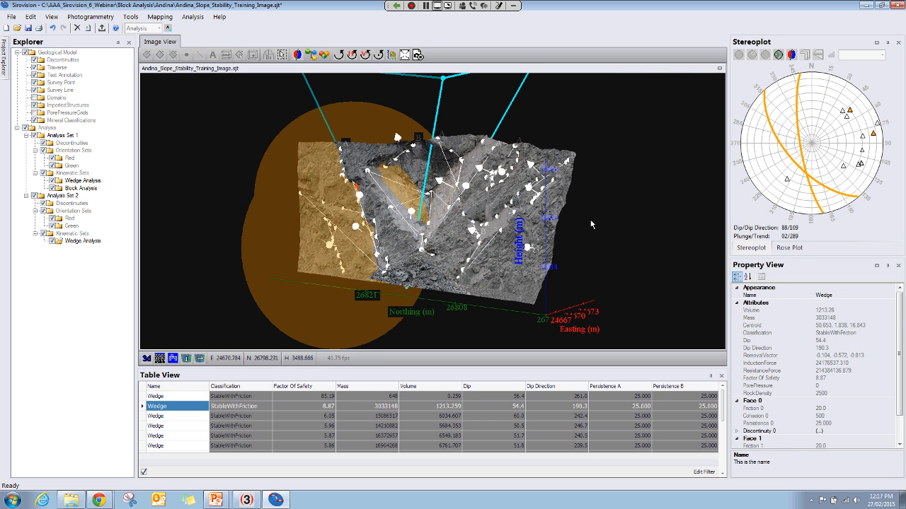
scroll(590, 220, down, 3)
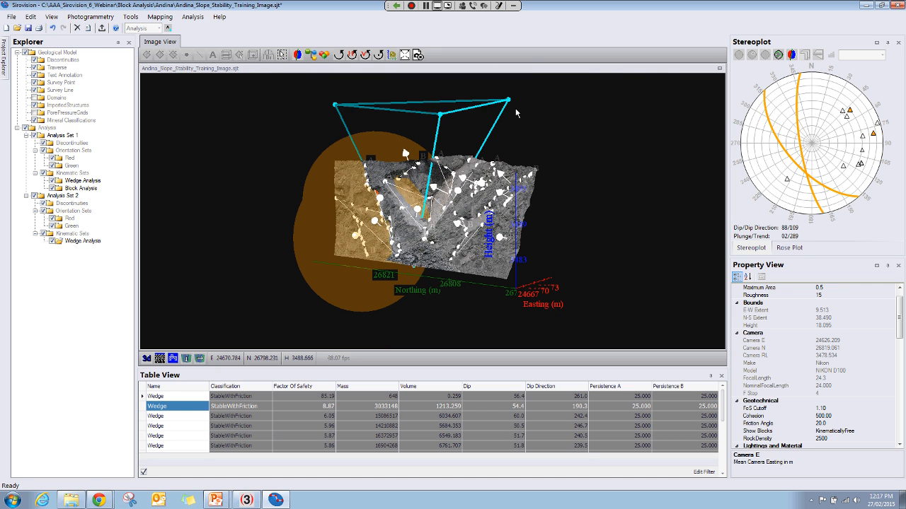
drag(515, 108, 490, 157)
drag(570, 252, 549, 264)
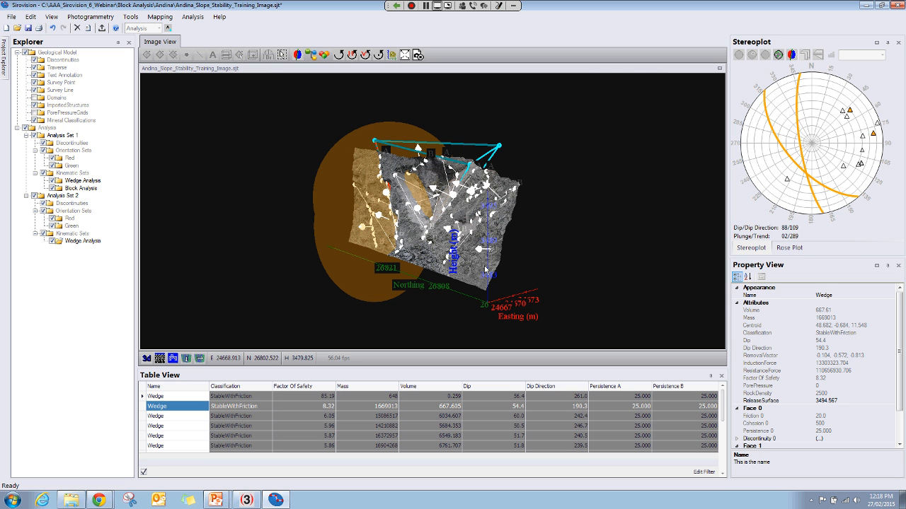
drag(488, 270, 502, 282)
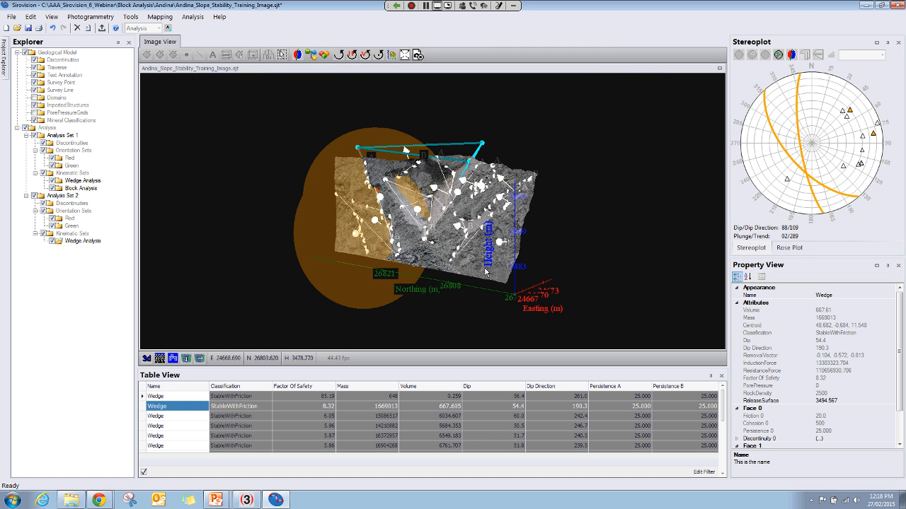
drag(485, 272, 460, 271)
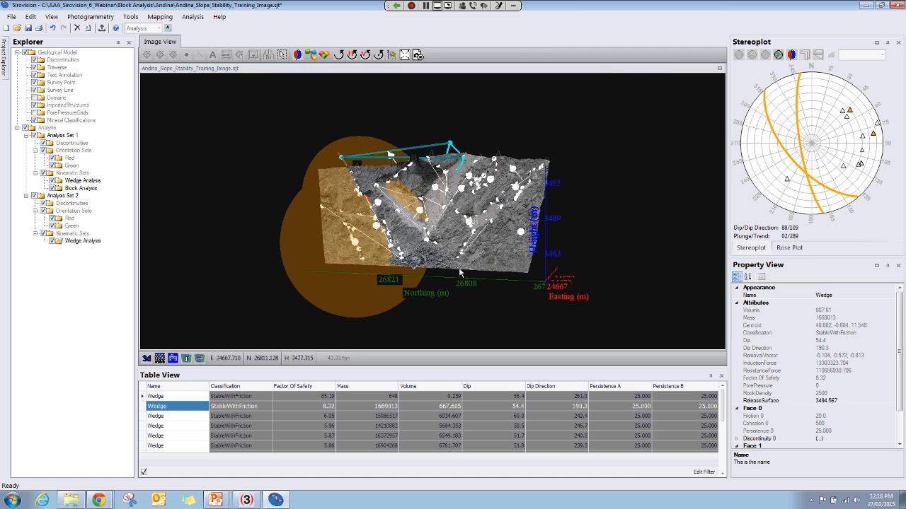
scroll(460, 272, up, 2)
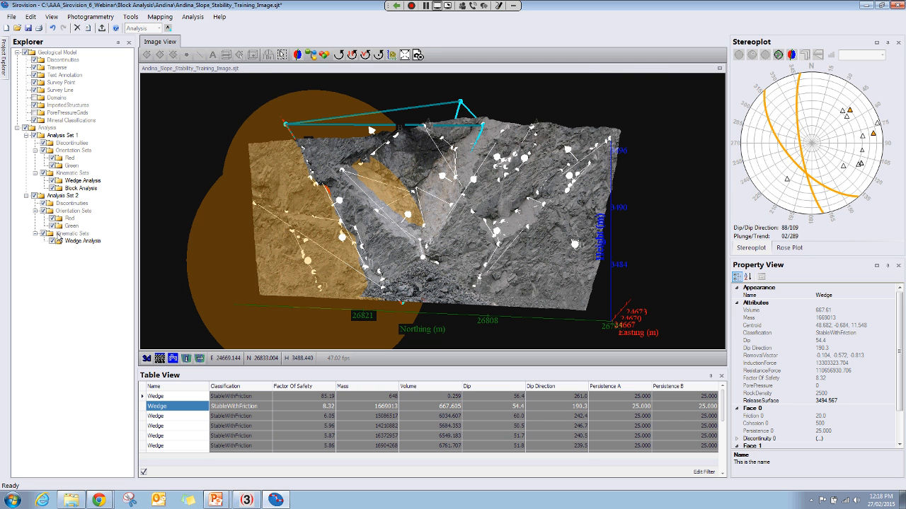
Delete Analysis Set 2 and hide the kinematic sets of Analysis Set 1.
click(61, 196)
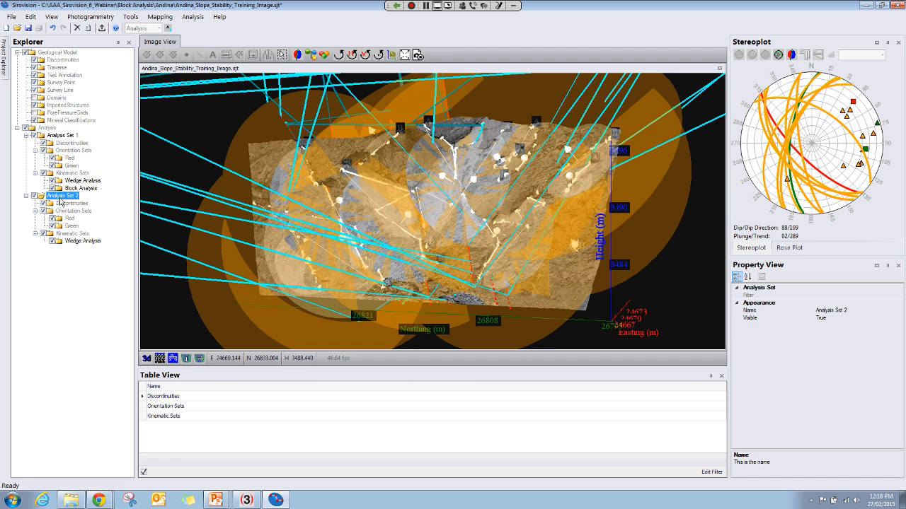
key(Delete)
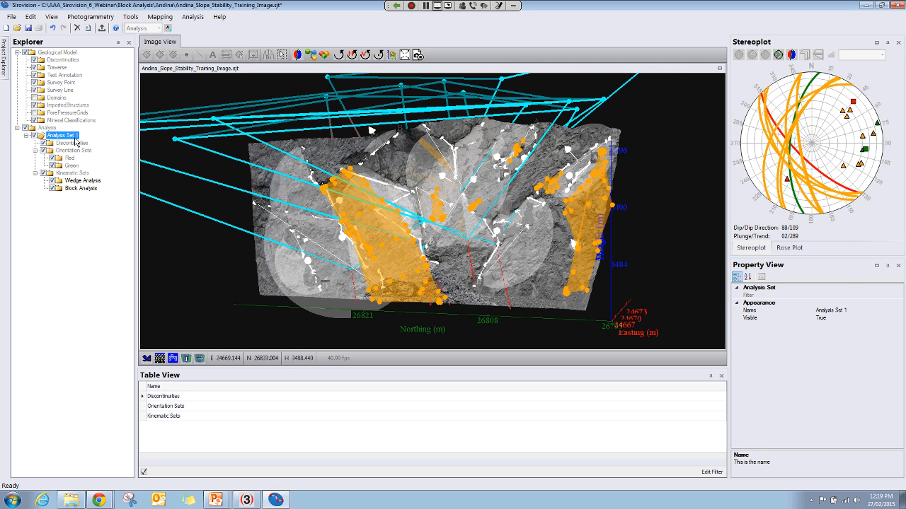
click(91, 188)
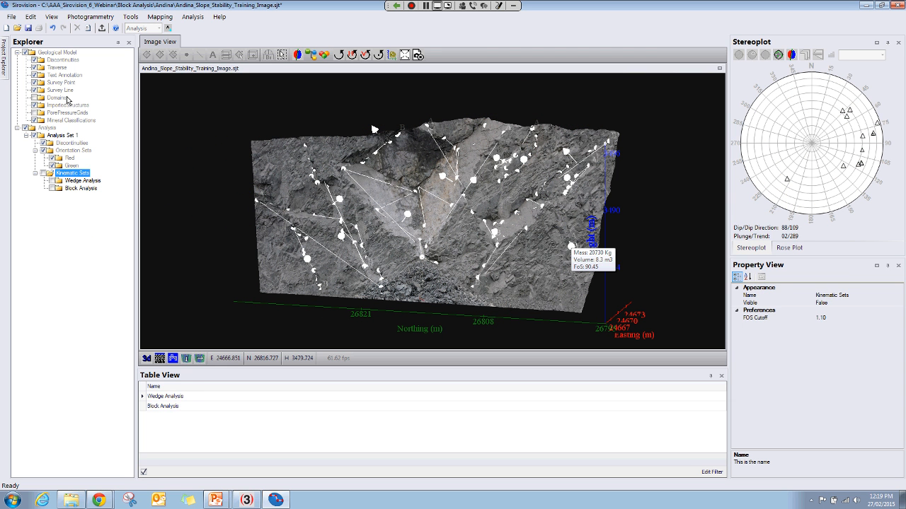
Create a geological domain by outlining the left half of the rock face, from its upper edge down to its base.
click(59, 100)
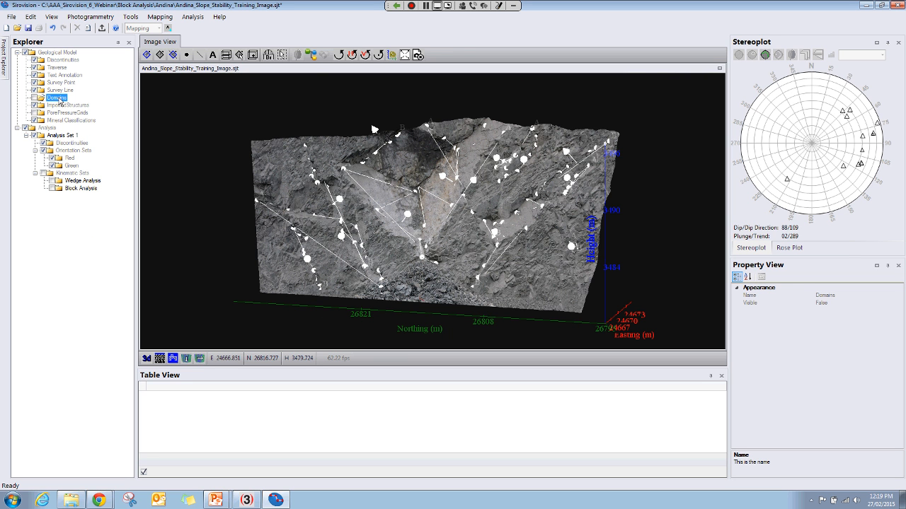
click(253, 56)
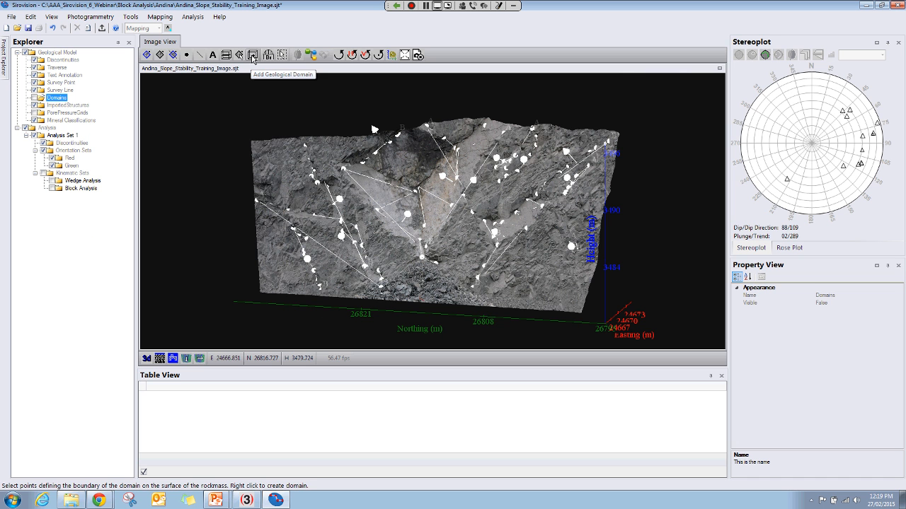
click(253, 143)
click(433, 139)
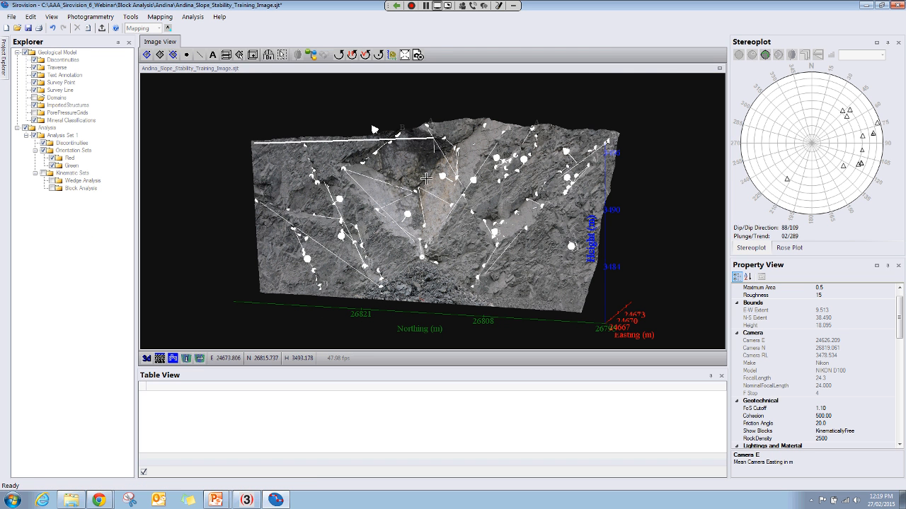
click(423, 299)
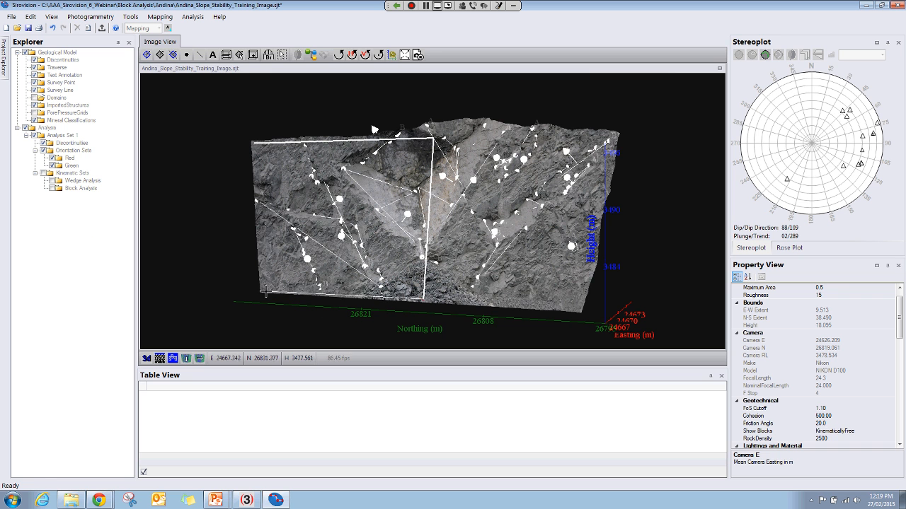
click(262, 291)
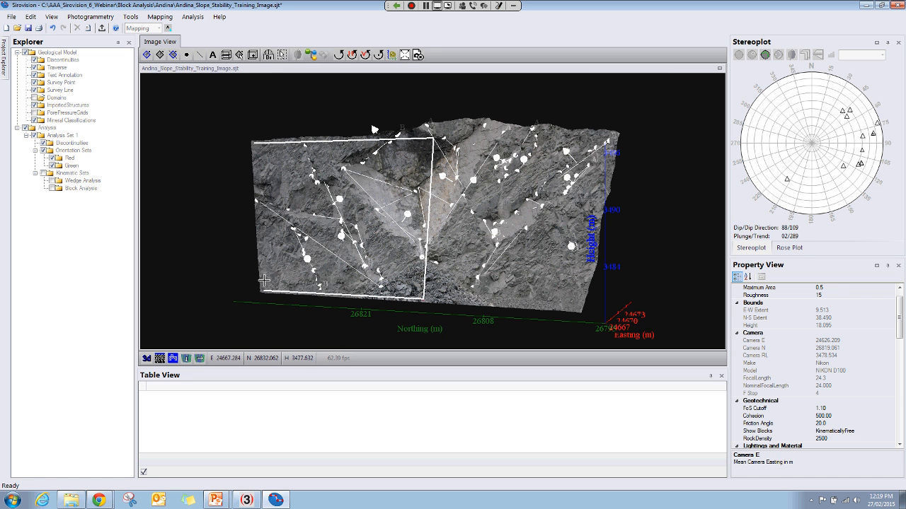
click(258, 181)
right_click(258, 182)
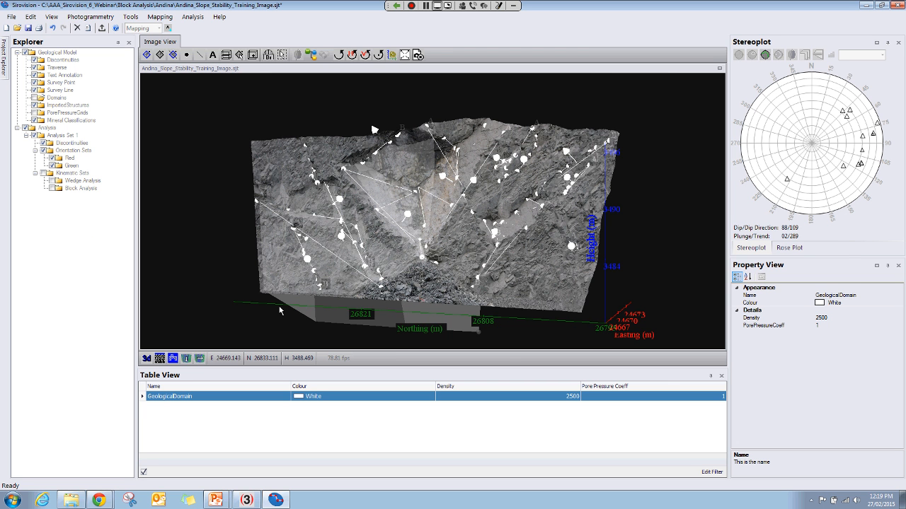
Set the new geological domain's colour to Gold and open its density value for editing.
drag(279, 310, 520, 295)
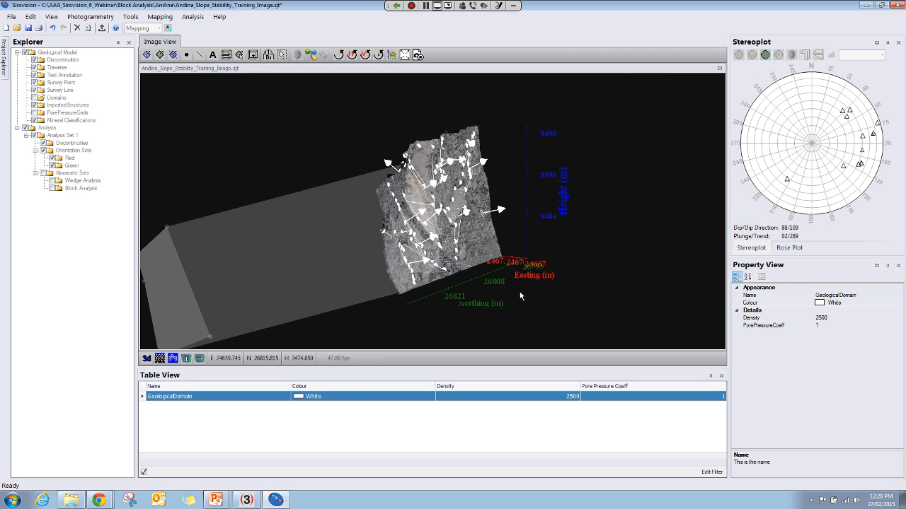
click(354, 396)
click(431, 397)
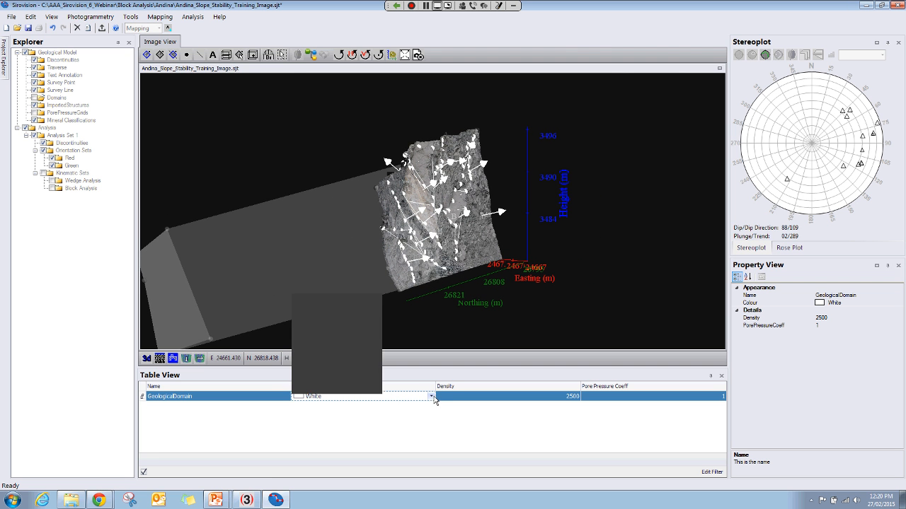
scroll(332, 375, down, 9)
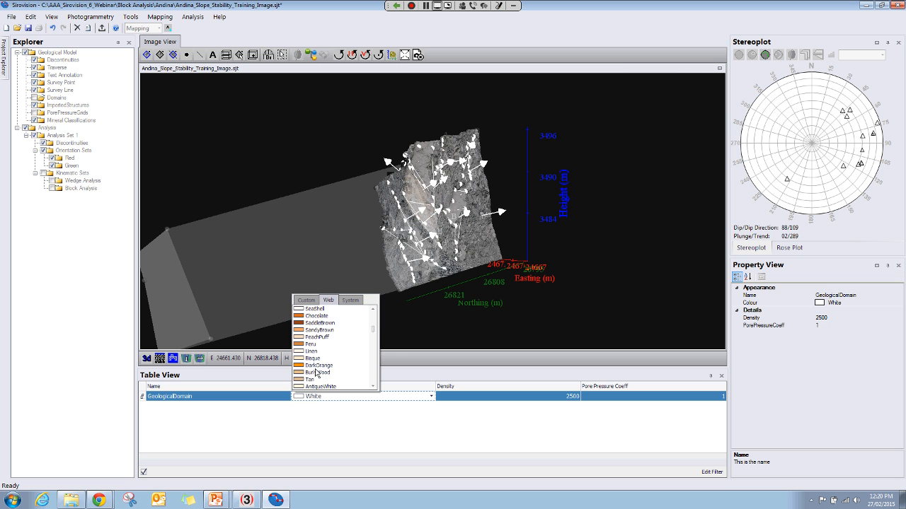
scroll(317, 372, down, 3)
scroll(316, 366, down, 3)
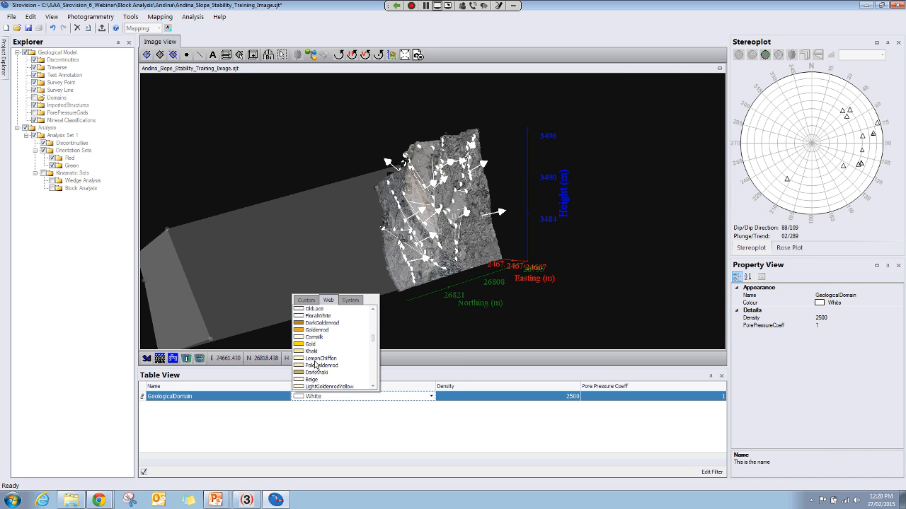
click(319, 345)
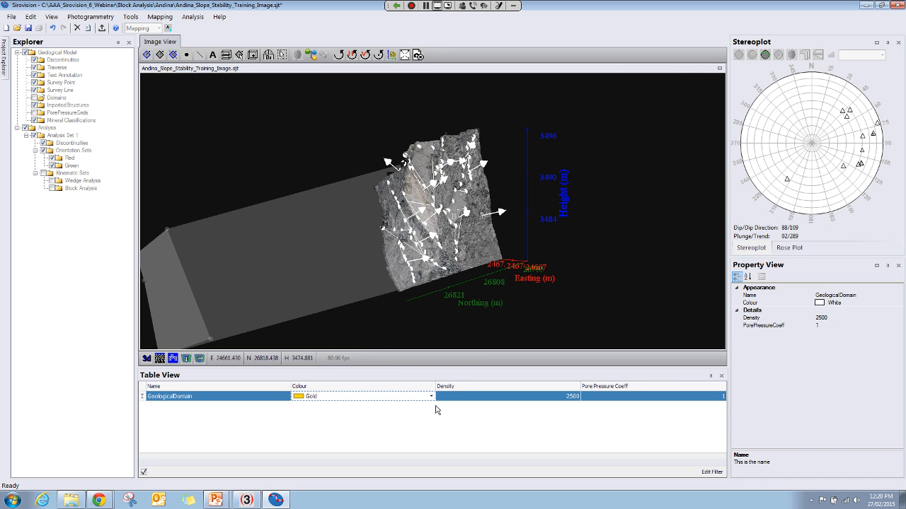
click(505, 398)
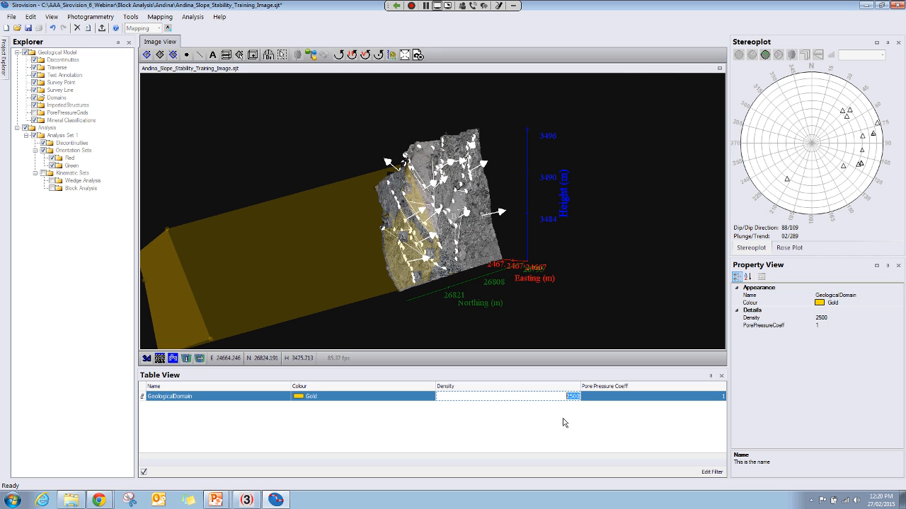
click(453, 256)
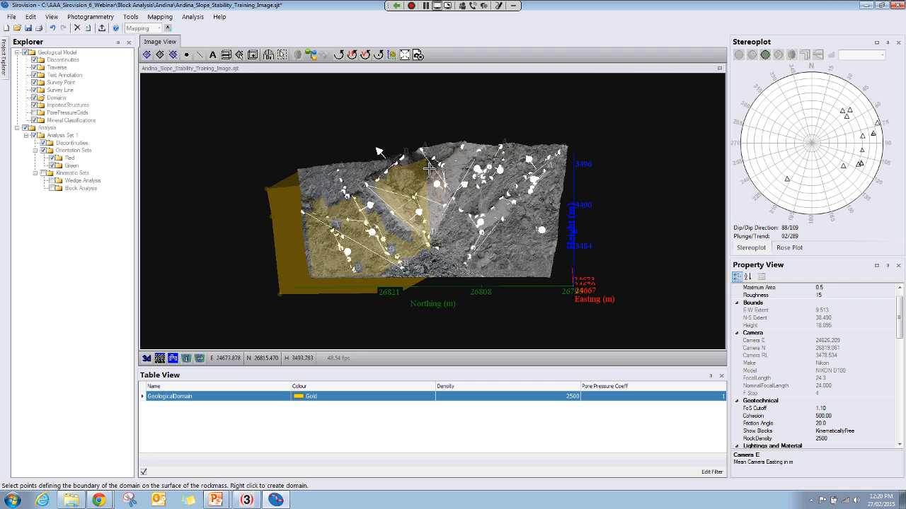
mouse_move(431, 196)
middle_down()
mouse_move(434, 204)
mouse_move(434, 171)
mouse_move(428, 214)
middle_up()
right_click(428, 215)
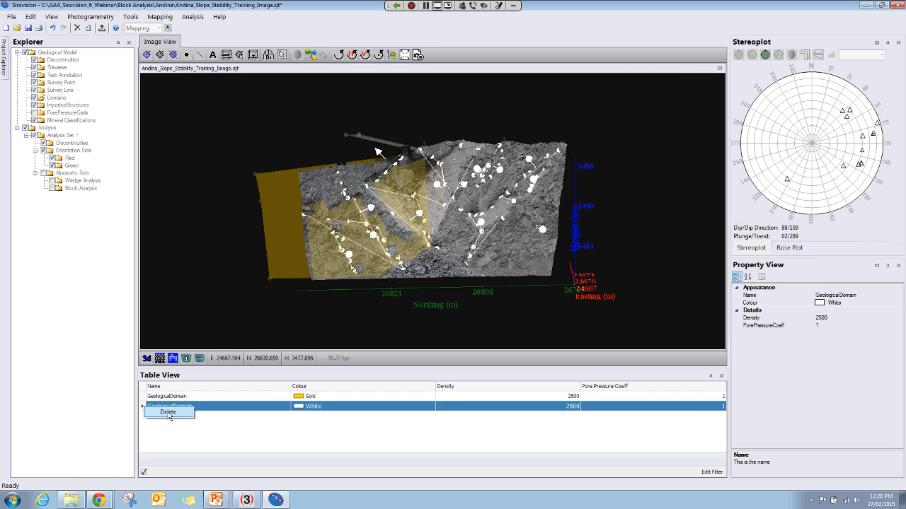
click(170, 414)
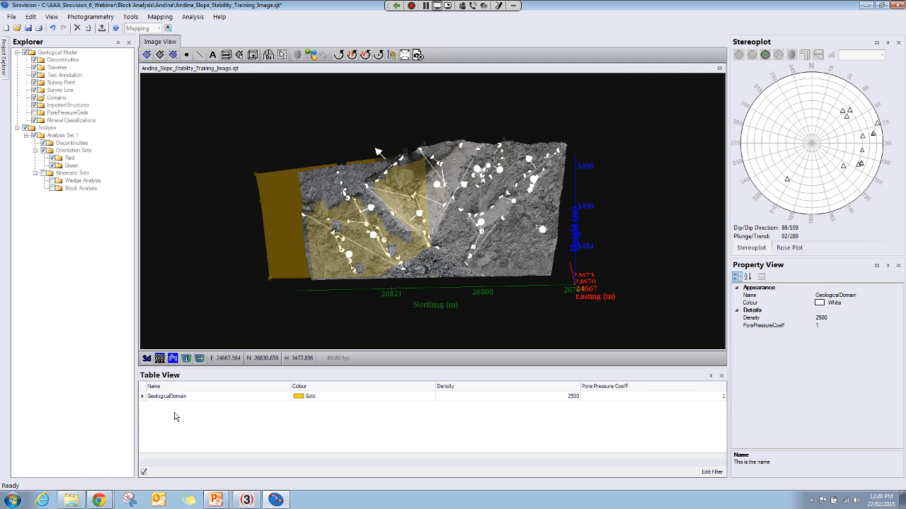
Create a second geological domain by outlining the right half of the rock face, starting beside the gold domain.
click(253, 54)
click(432, 152)
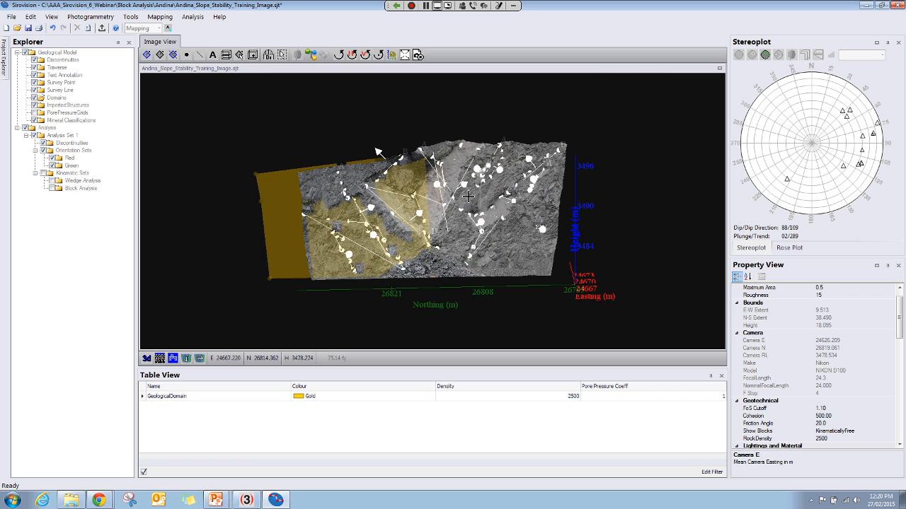
click(550, 150)
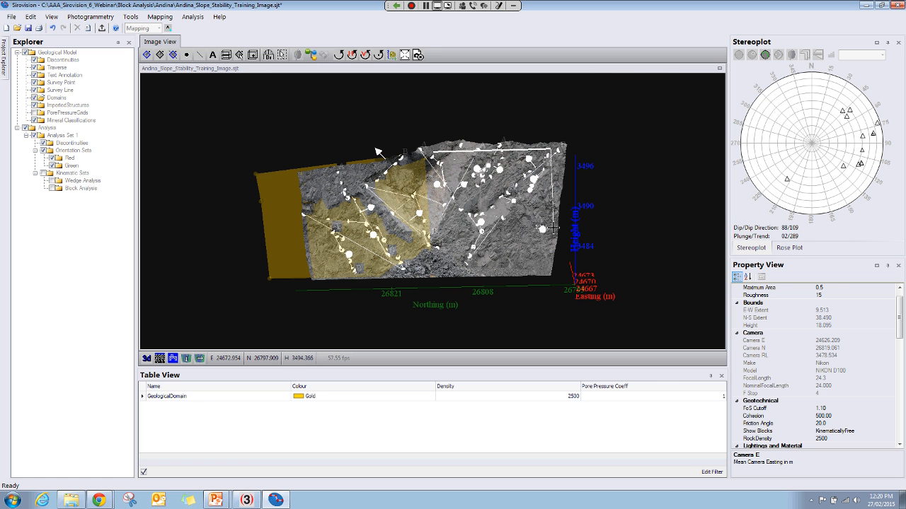
click(547, 270)
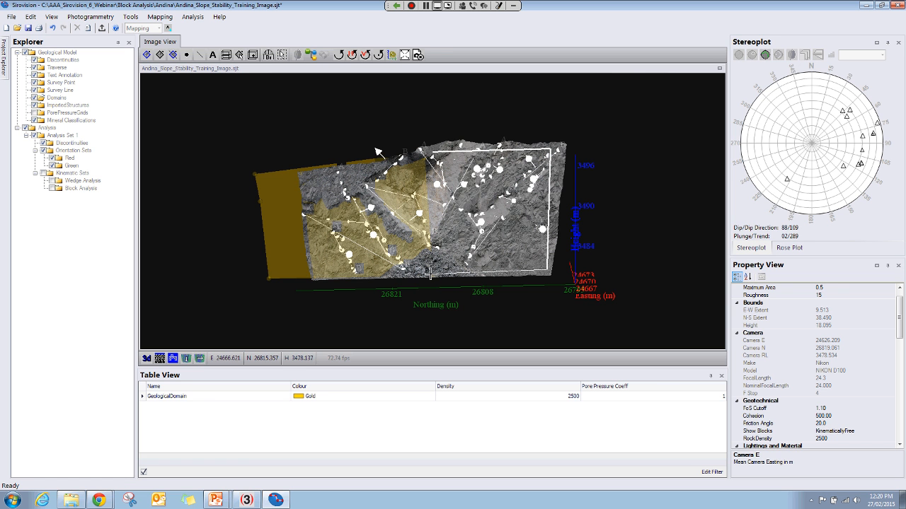
double_click(431, 265)
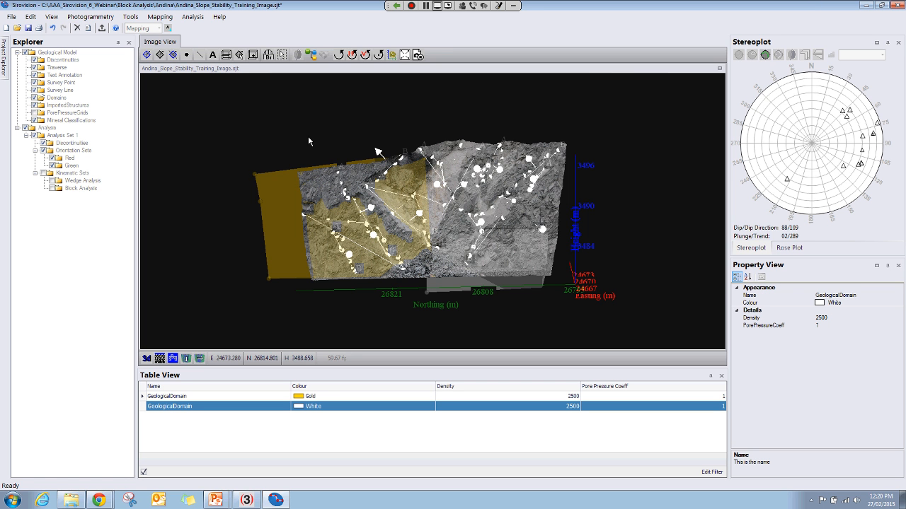
Set the second geological domain's colour to Red.
drag(308, 129, 584, 142)
click(416, 405)
click(431, 406)
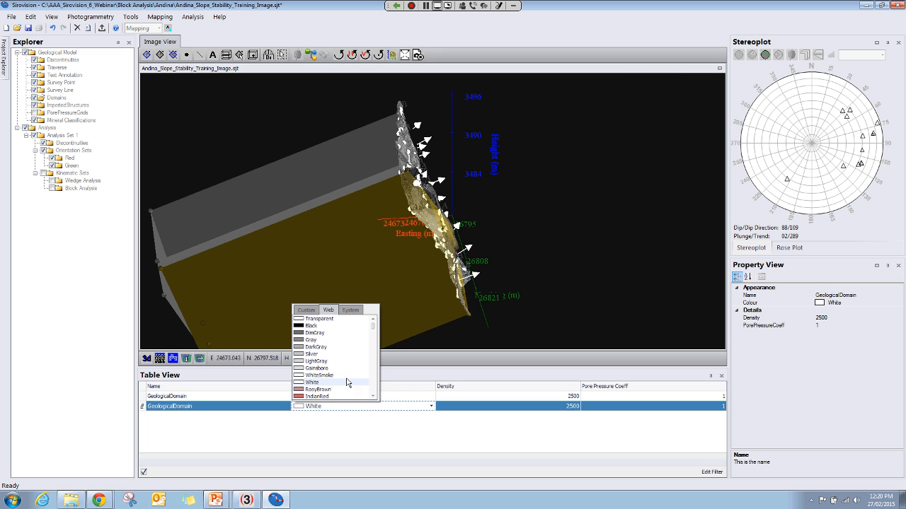
scroll(345, 380, down, 5)
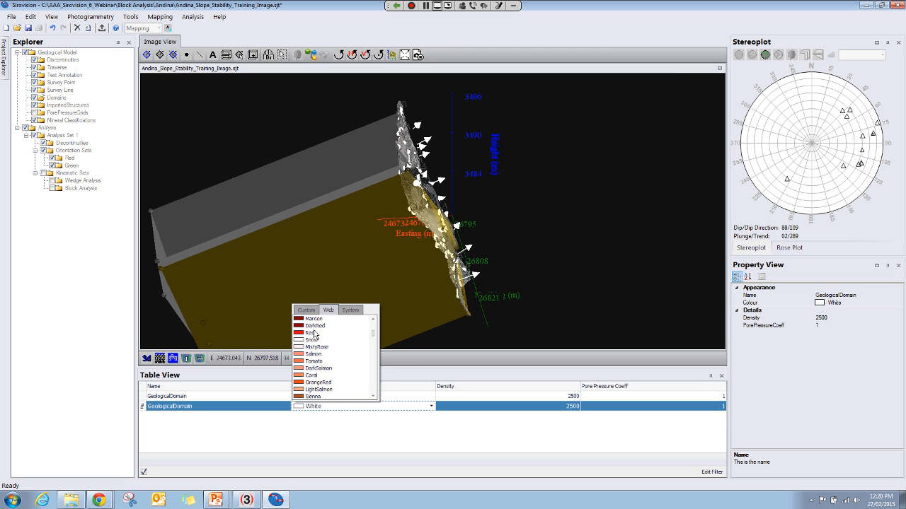
click(314, 333)
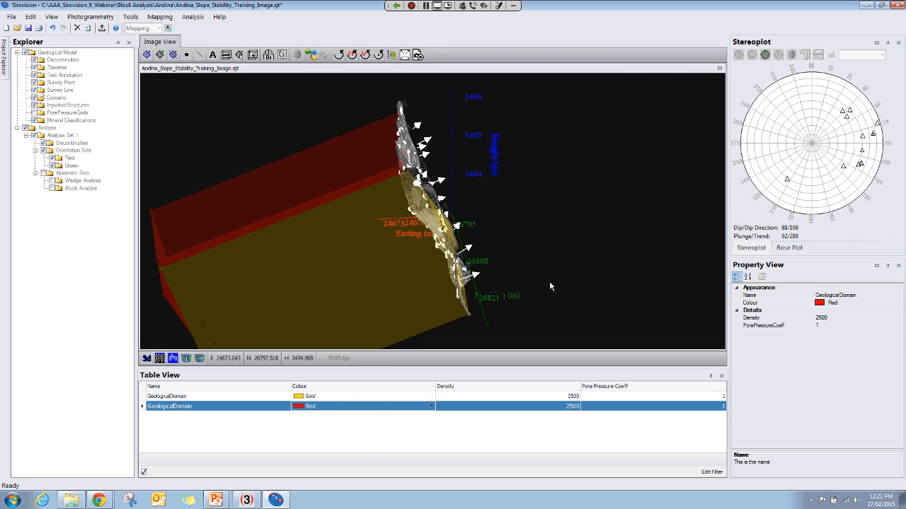
Open the red domain's density value for editing, and hide the geological domains on the rock face.
drag(513, 285, 338, 298)
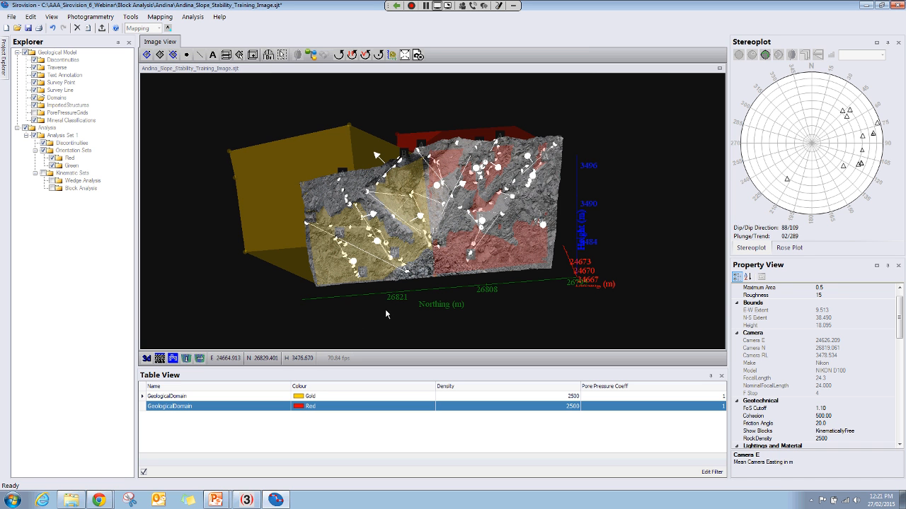
drag(410, 307, 364, 299)
click(498, 408)
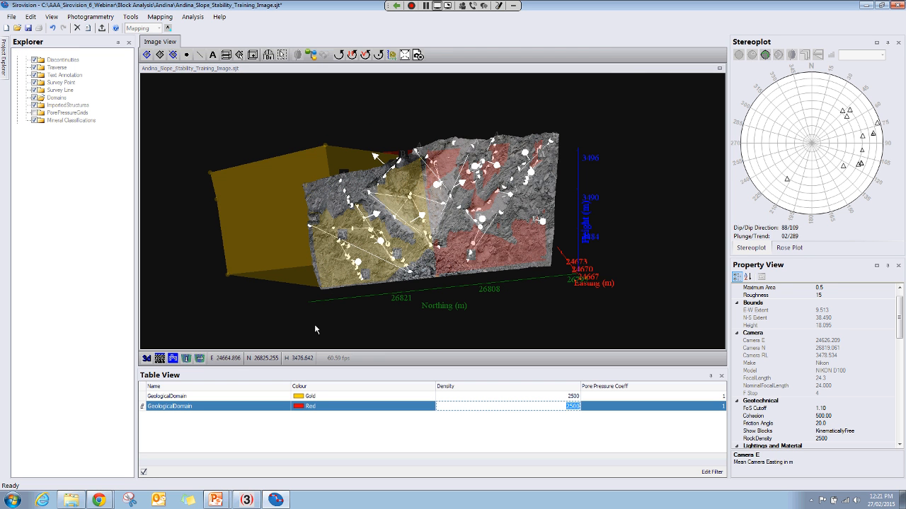
drag(315, 324, 266, 324)
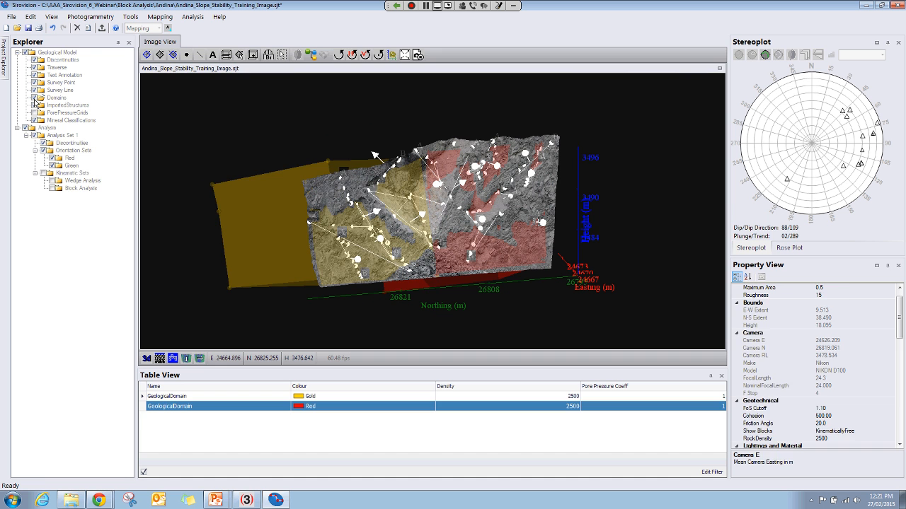
click(34, 98)
drag(221, 240, 198, 243)
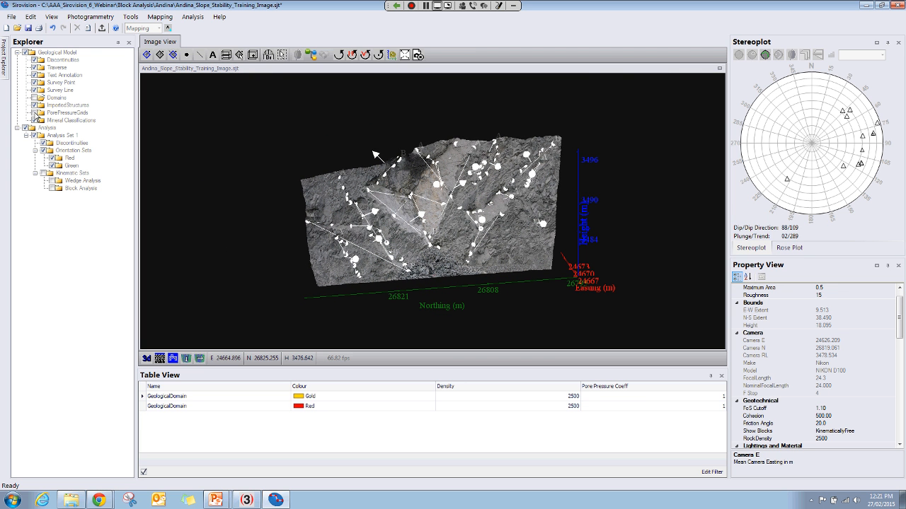
Make the PorePressureGrids layer visible and examine the Andina_Pore_Pressure_Grid text file in the Block Analysis\Andina folder.
click(62, 113)
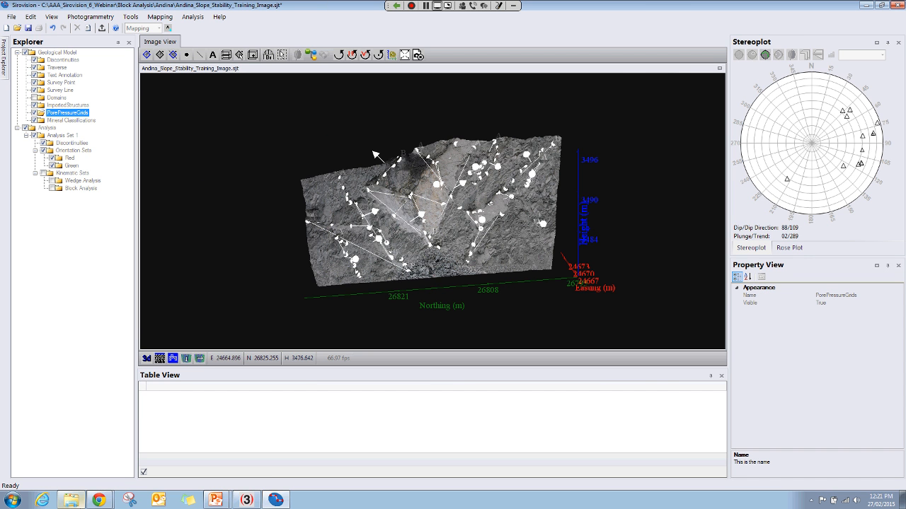
click(71, 500)
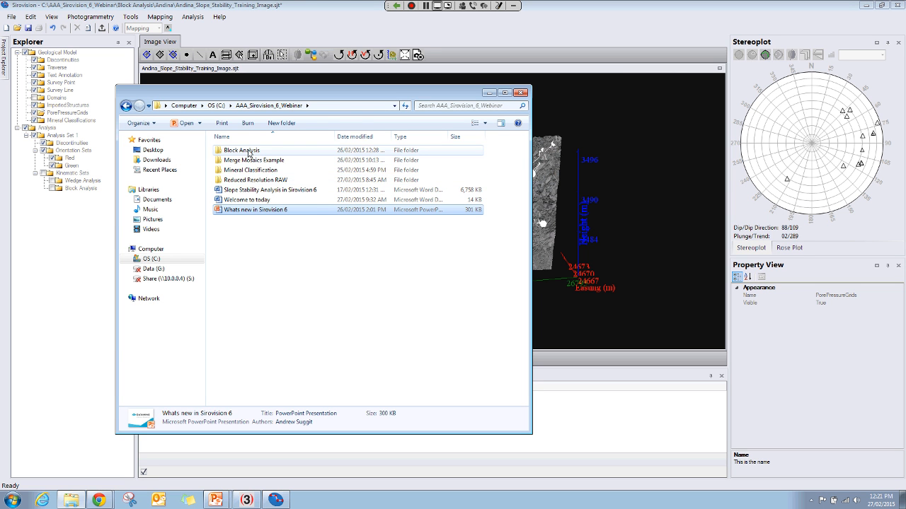
double_click(245, 153)
double_click(244, 151)
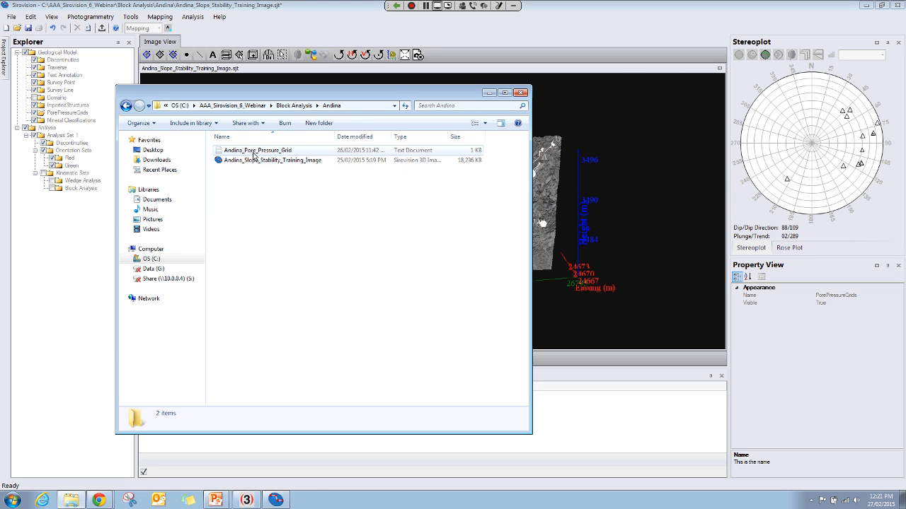
double_click(255, 152)
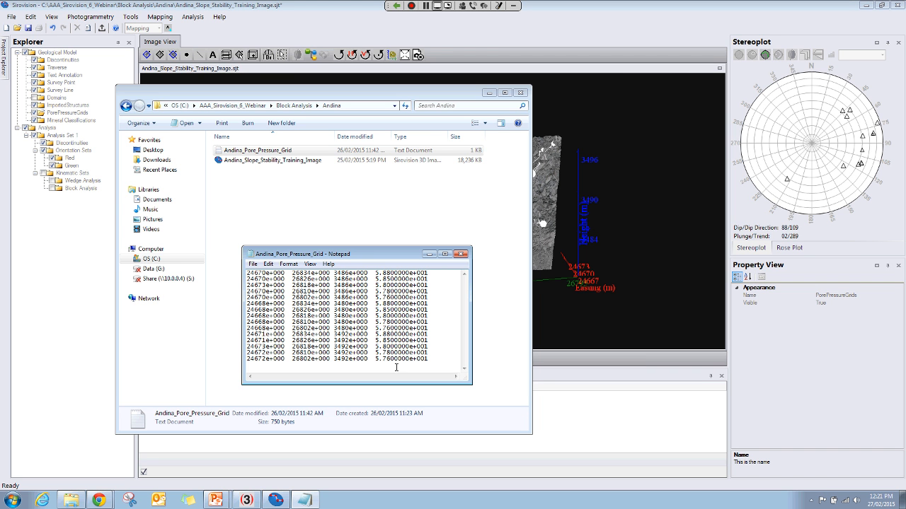
click(461, 254)
click(520, 93)
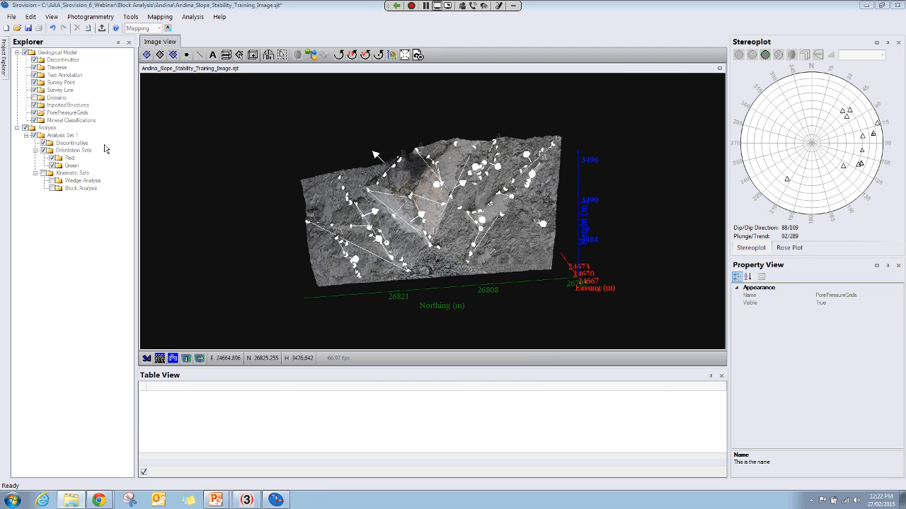
Import the Andina_Pore_Pressure_Grid text file into PorePressureGrids using the metric measurement system.
right_click(58, 115)
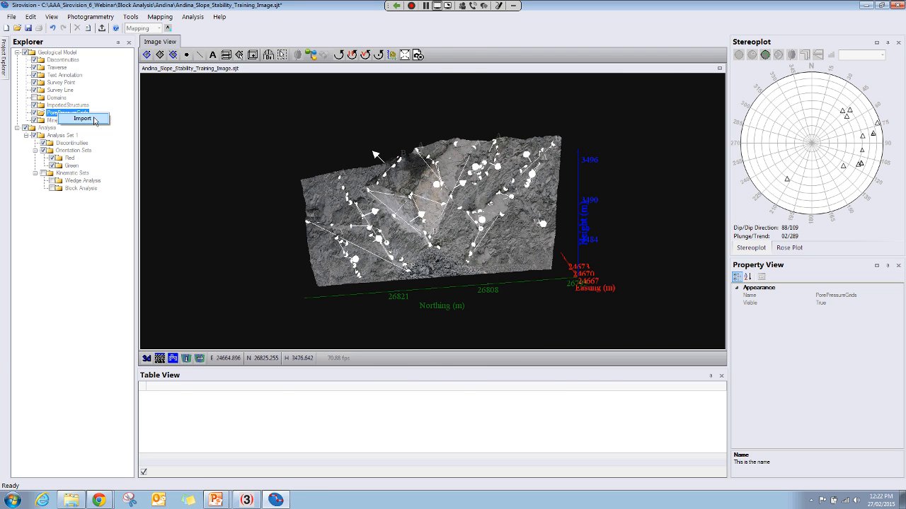
click(94, 119)
click(121, 74)
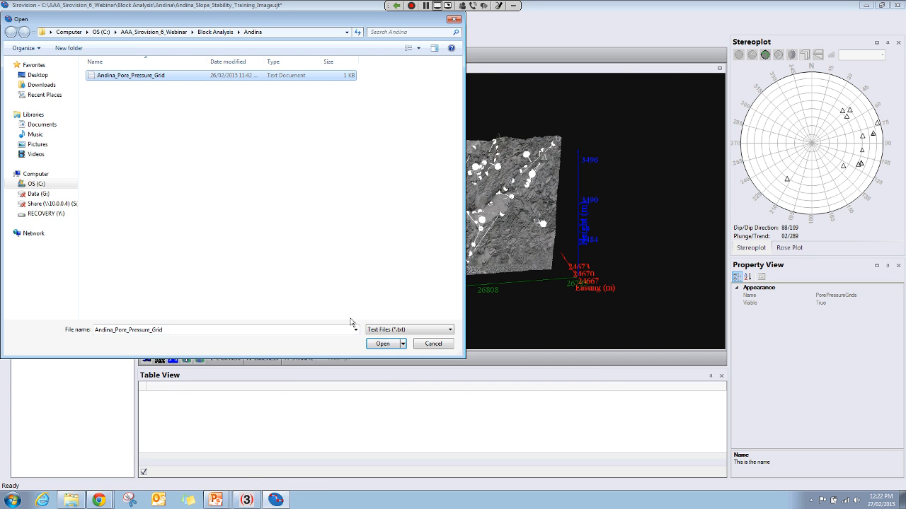
click(377, 344)
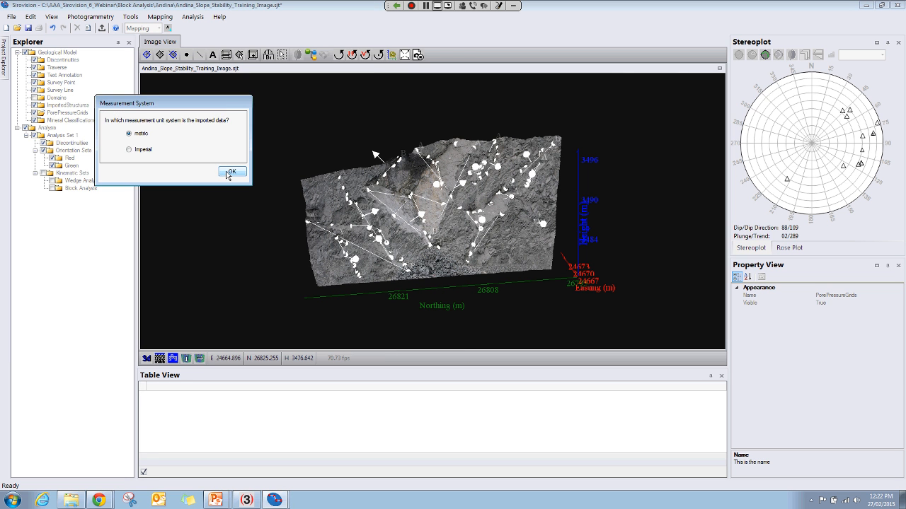
click(228, 173)
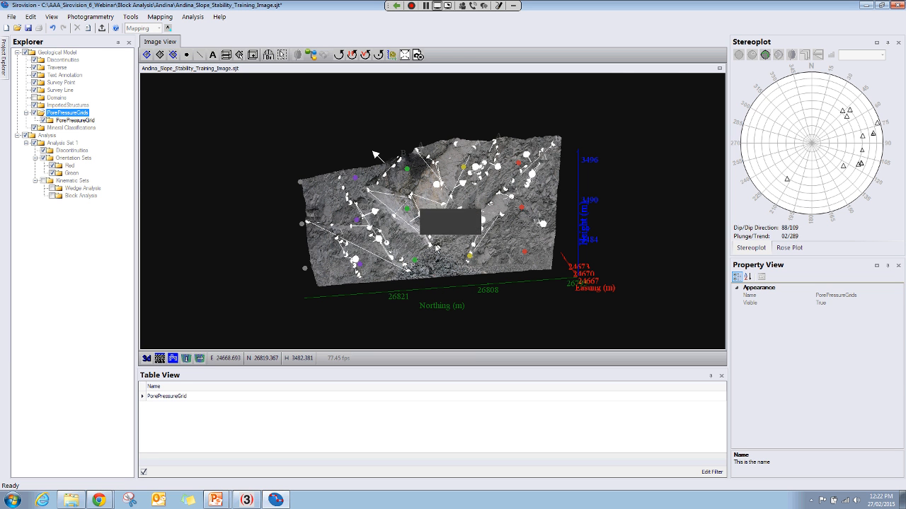
Examine the imported pore pressure points on the rock face and the Pressure values in the PorePressureGrid table.
drag(481, 245, 417, 202)
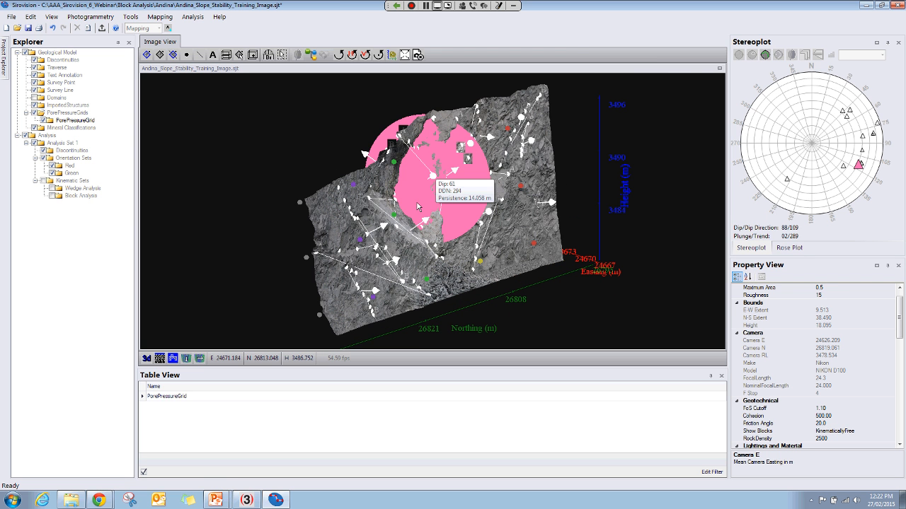
scroll(416, 202, up, 5)
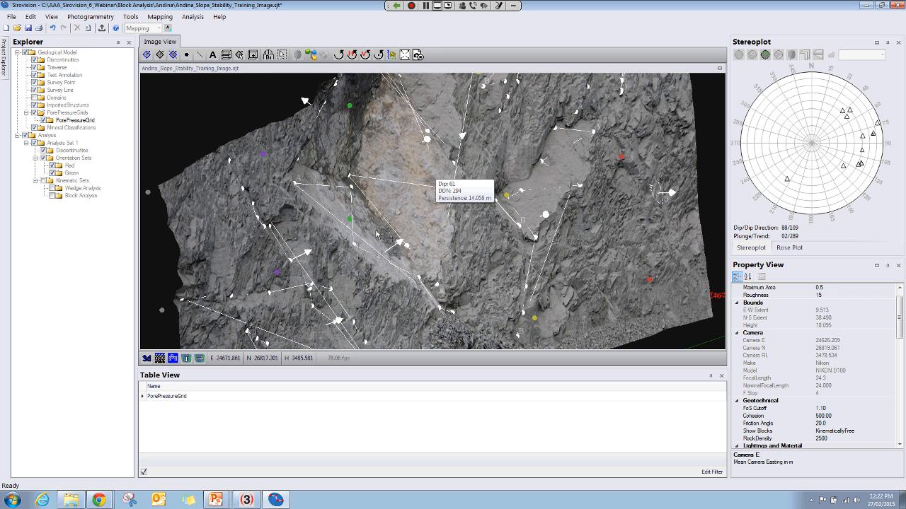
scroll(376, 235, up, 2)
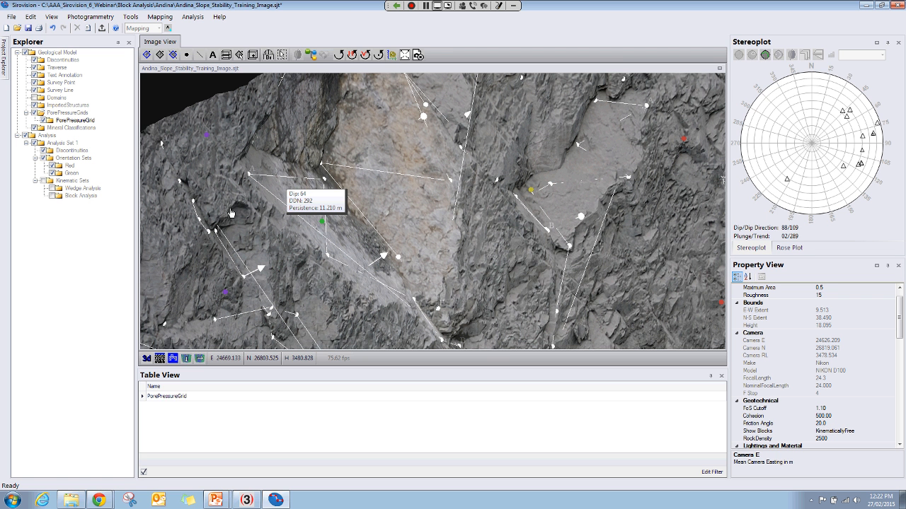
scroll(232, 213, down, 3)
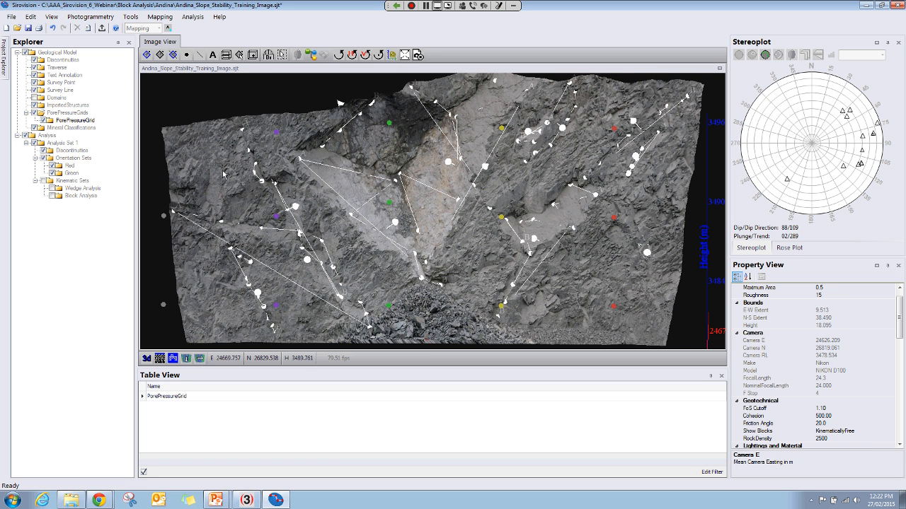
scroll(222, 172, down, 2)
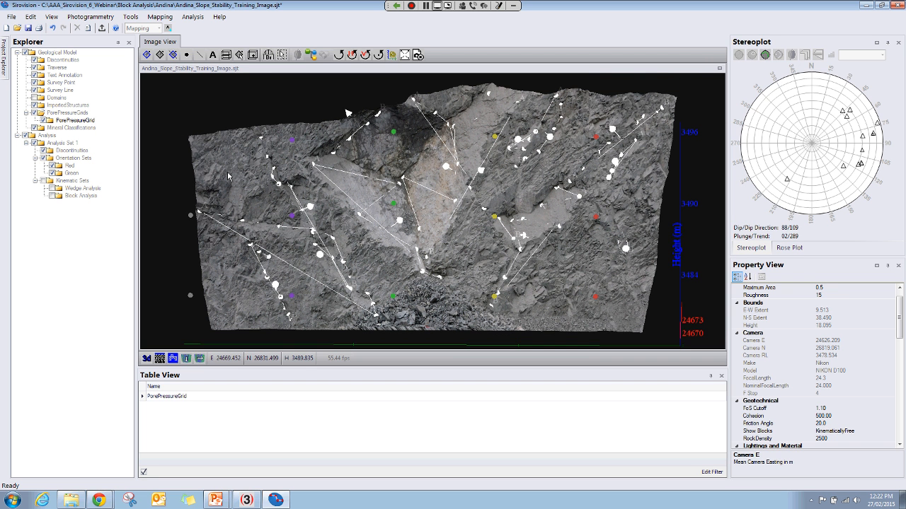
drag(228, 174, 227, 183)
double_click(155, 399)
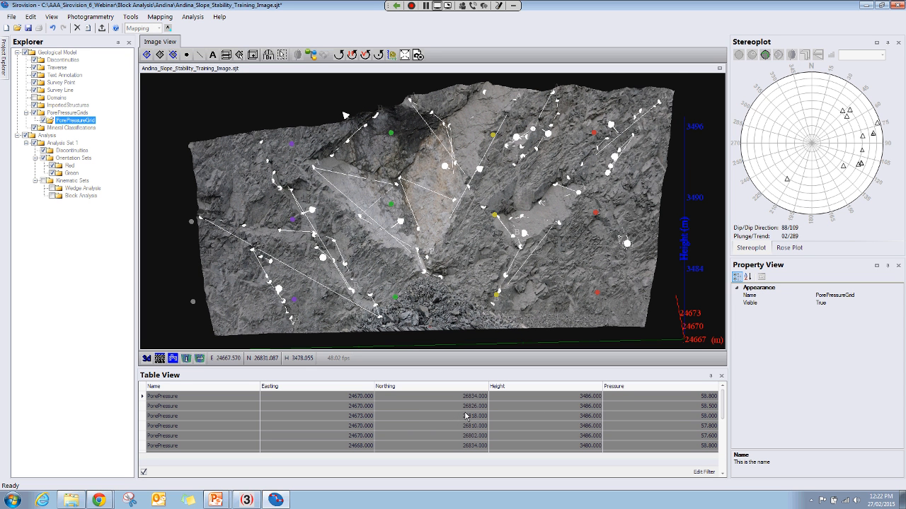
click(698, 426)
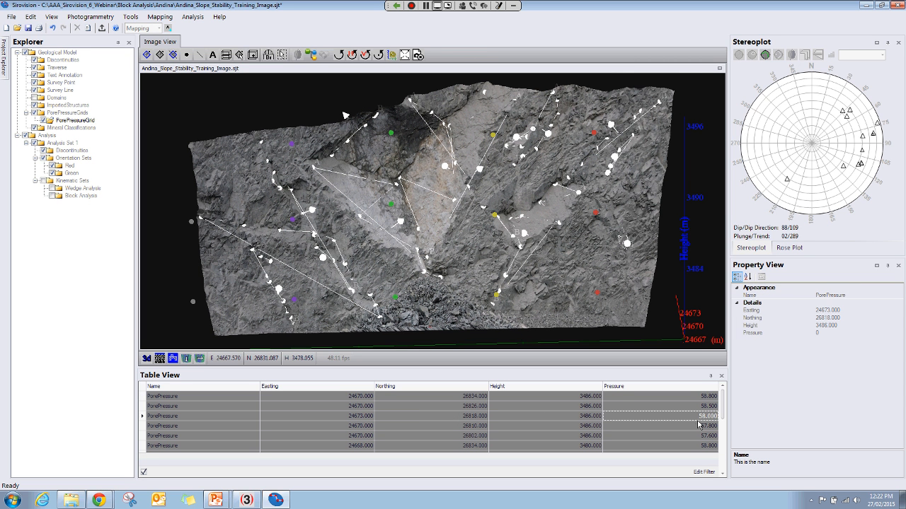
click(694, 433)
click(649, 405)
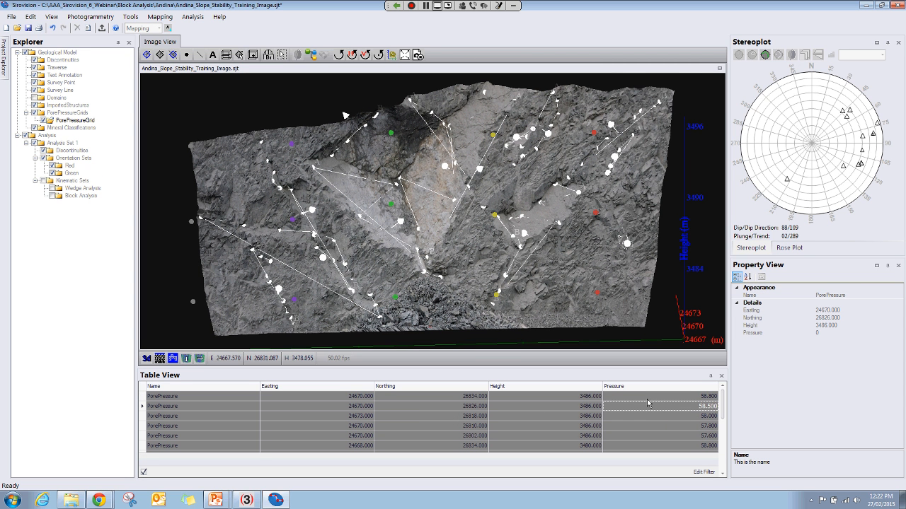
click(648, 398)
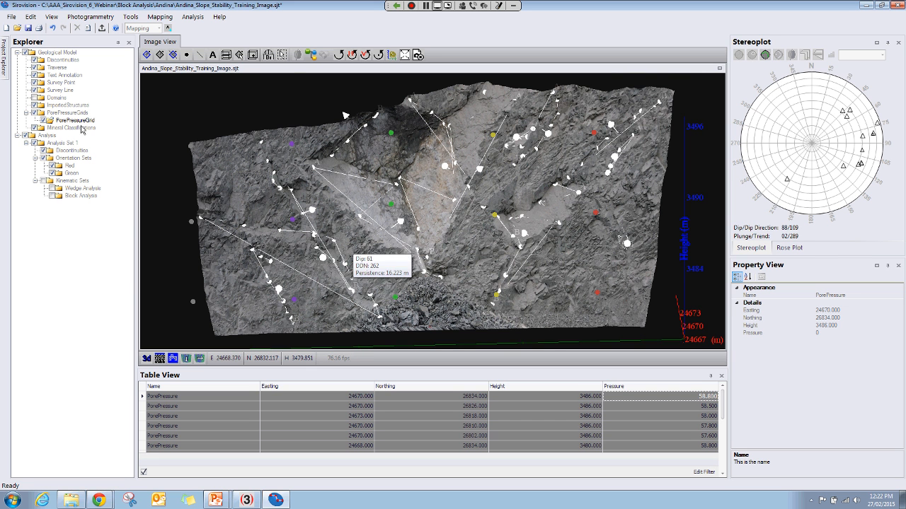
Show the geological domains on the rock face together with the pore pressure points.
click(34, 97)
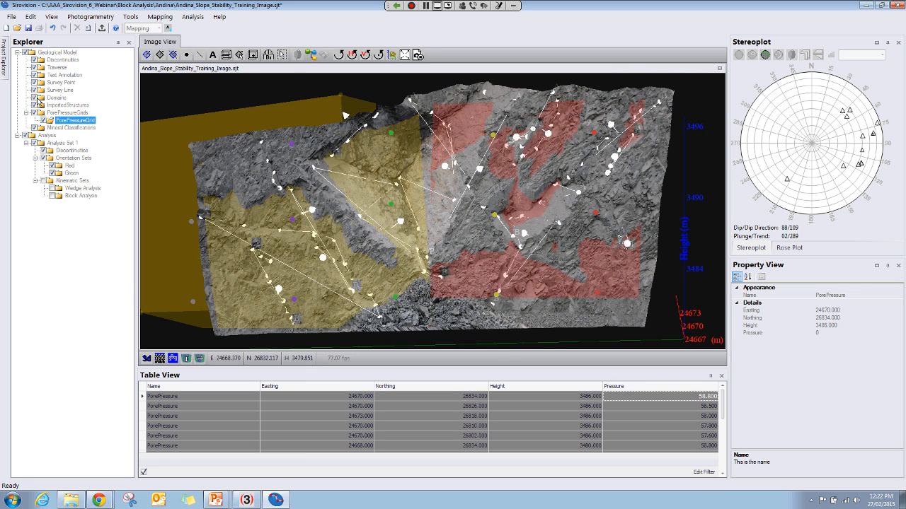
middle_drag(334, 157, 490, 279)
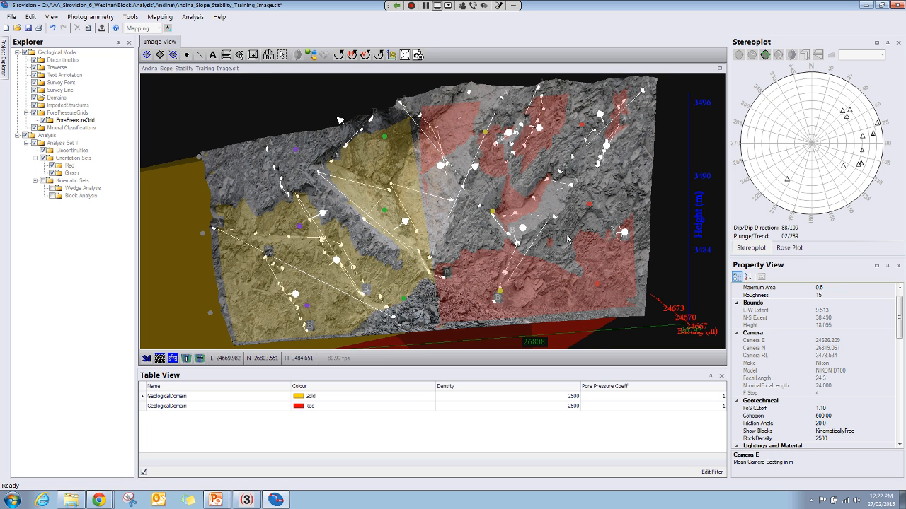
middle_drag(566, 239, 563, 251)
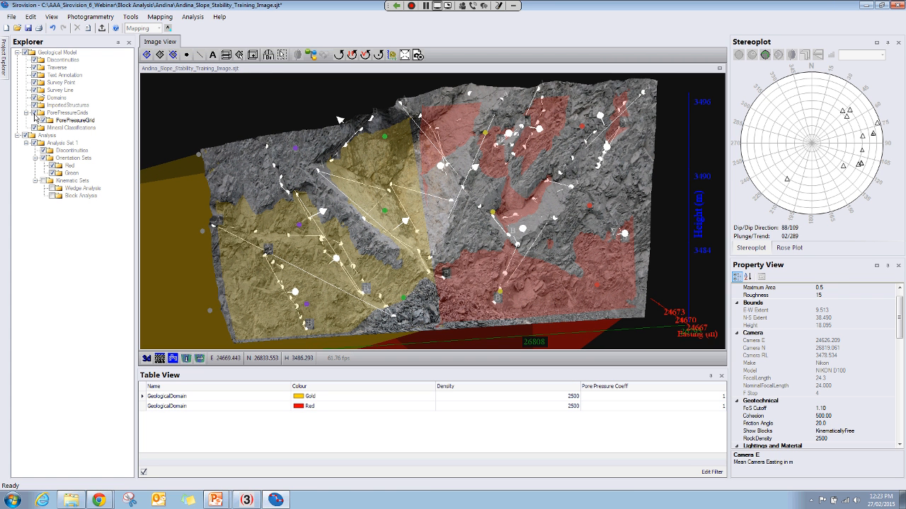
Hide the PorePressureGrids and ImportedStructures layers, keeping the geological domains on display.
click(34, 105)
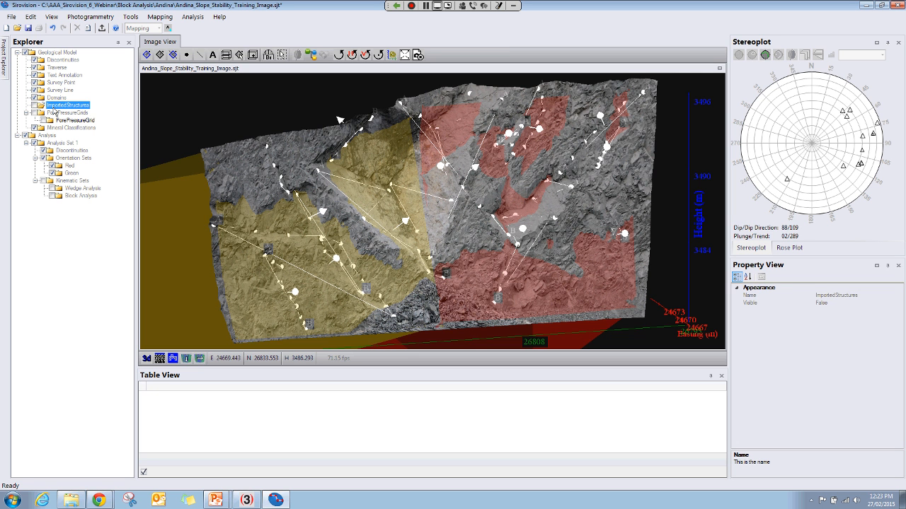
click(255, 178)
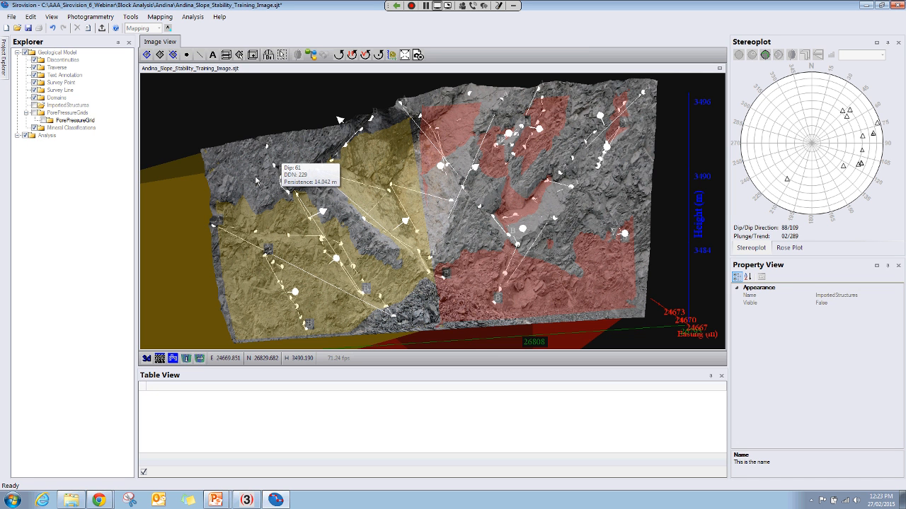
drag(255, 178, 204, 174)
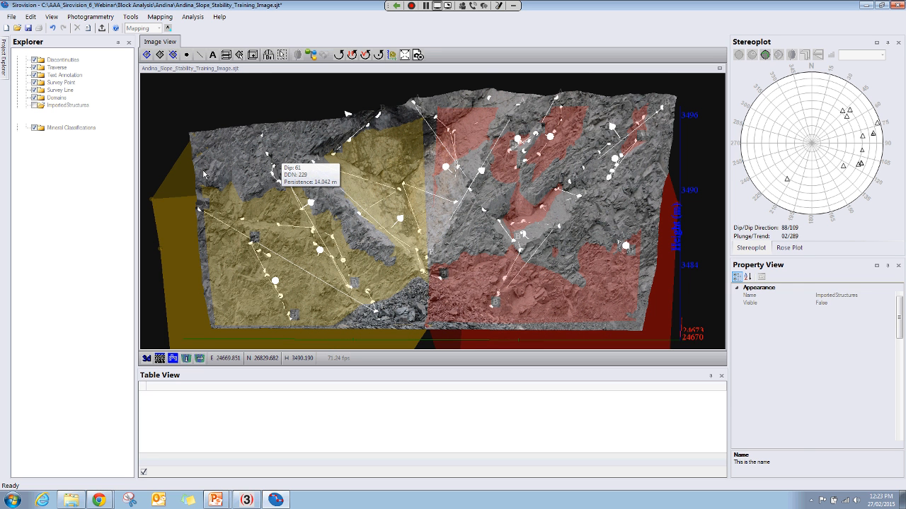
drag(203, 174, 208, 174)
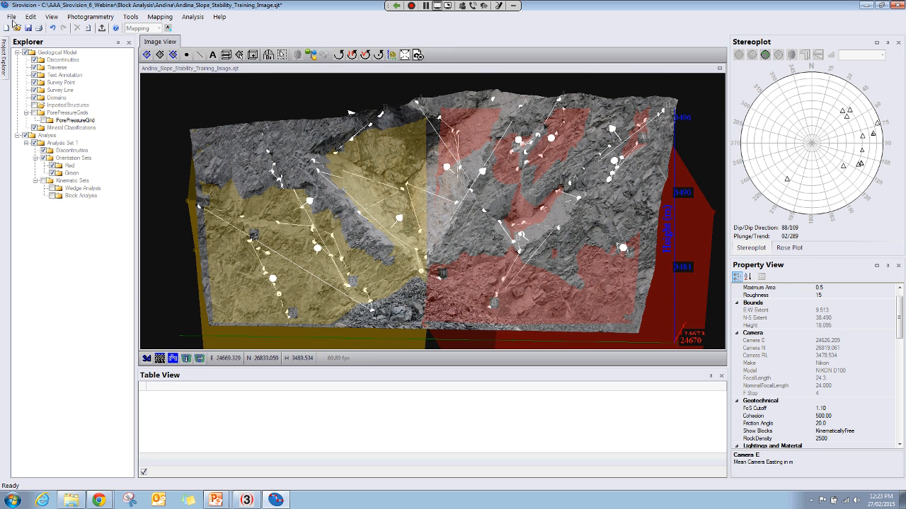
Open the PolyhedralModelling 3D image from the Block Analysis\Example 1 folder, saving the changes to the Andina image.
click(15, 27)
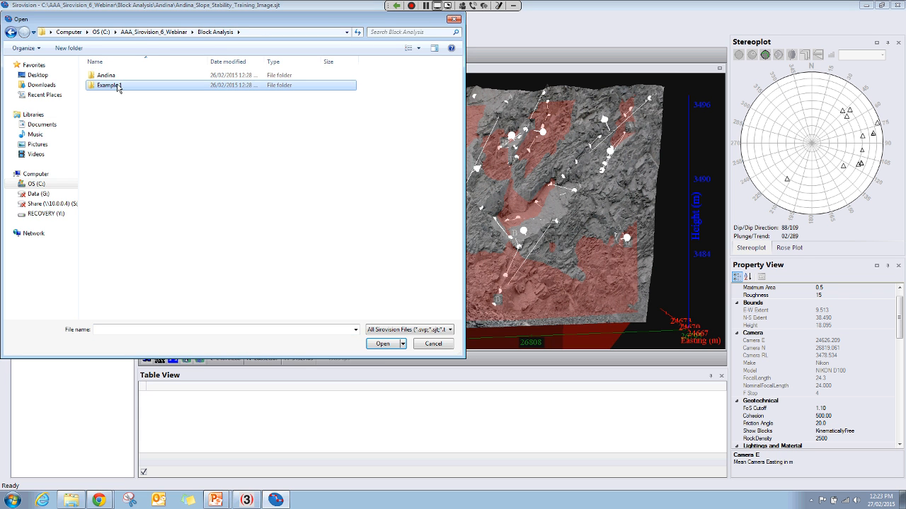
double_click(118, 86)
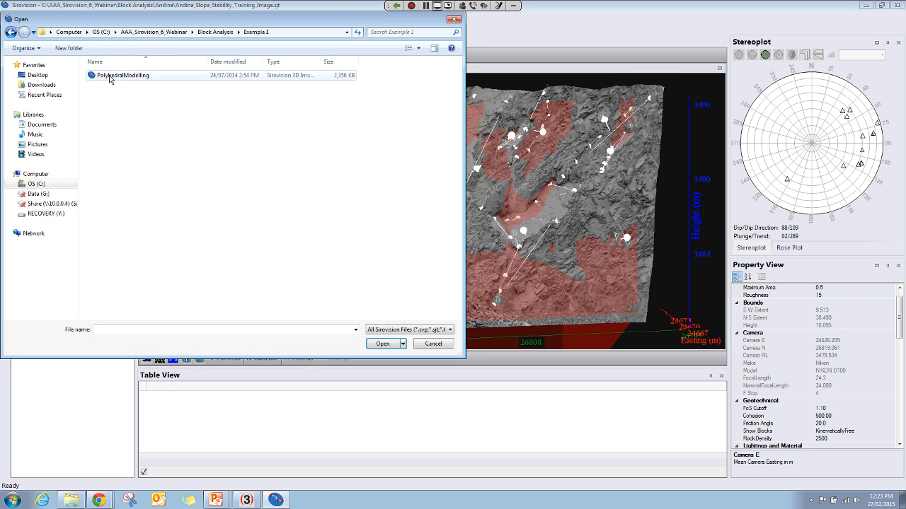
double_click(111, 75)
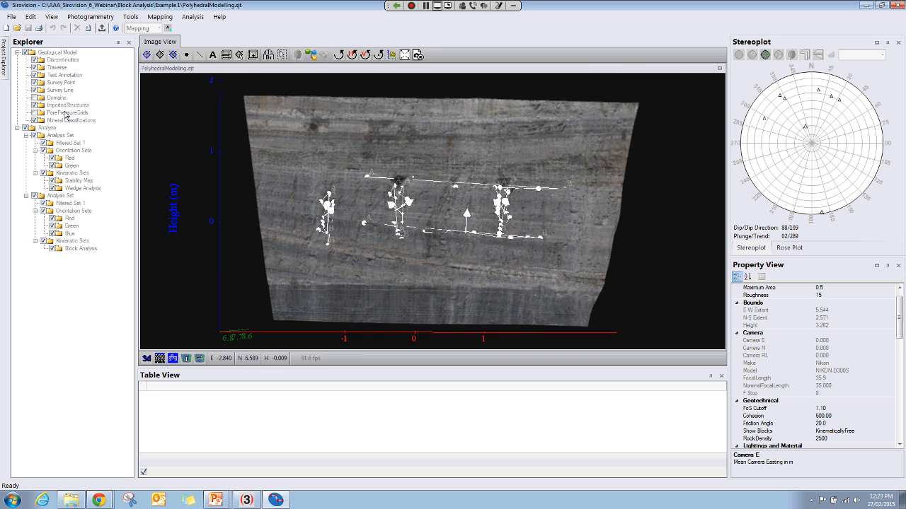
drag(283, 262, 378, 278)
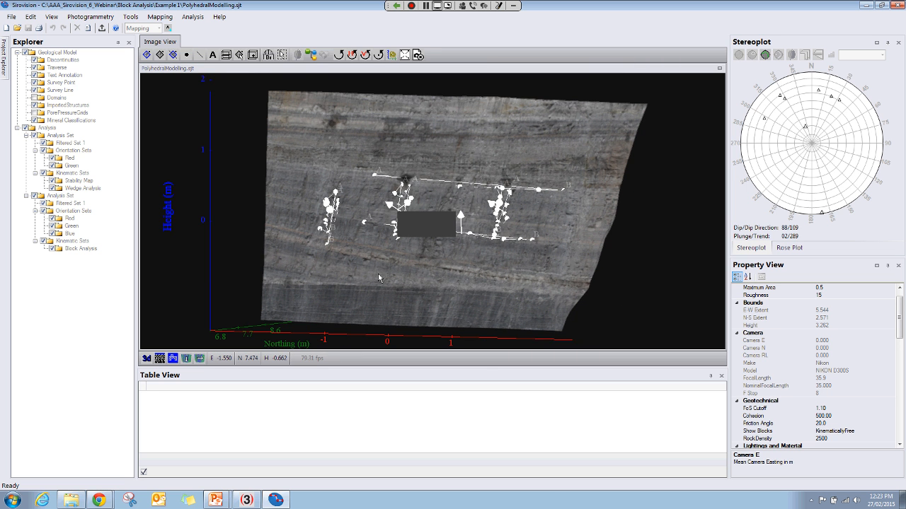
Import Complex_Structure.dxf into ImportedStructures using the metric measurement system and inspect the surface where it crosses the rock face.
click(60, 105)
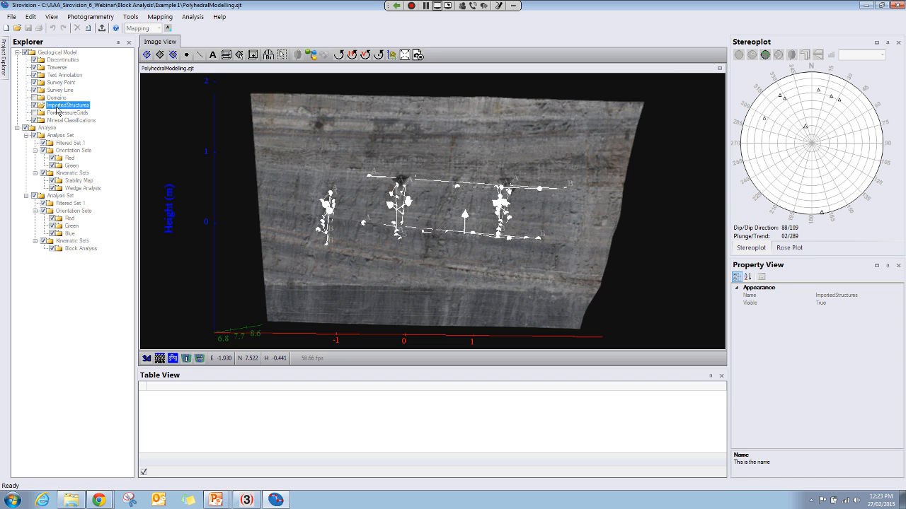
right_click(57, 107)
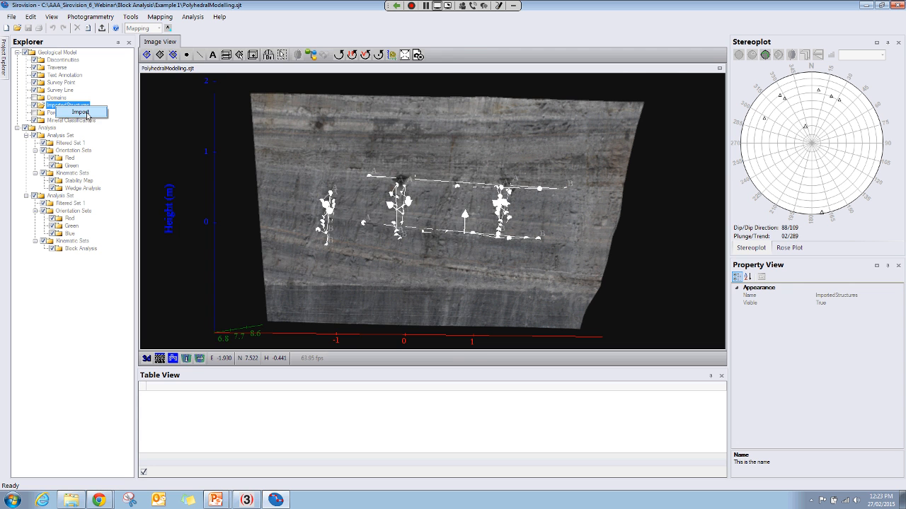
click(87, 114)
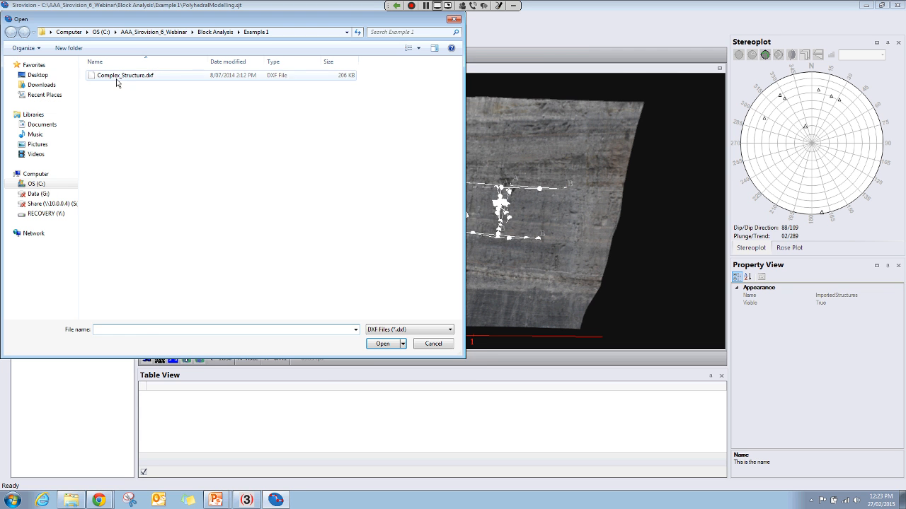
click(121, 75)
click(382, 344)
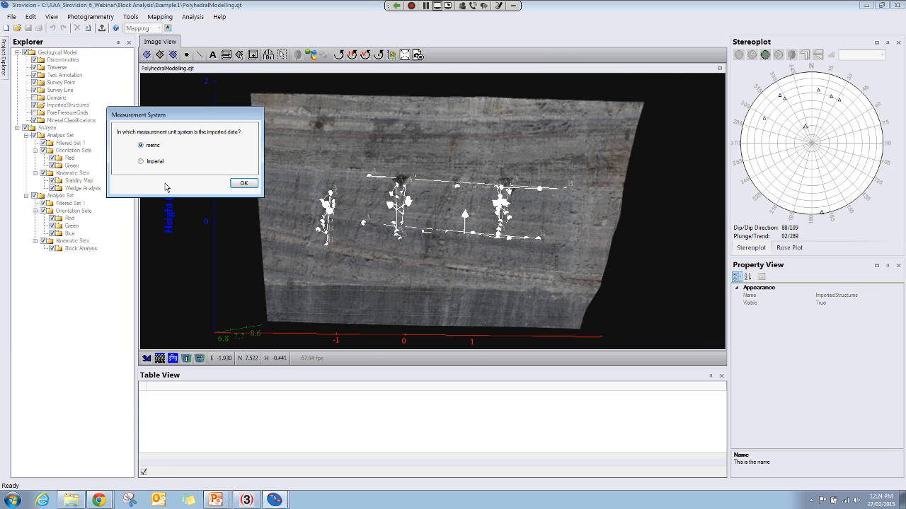
click(243, 183)
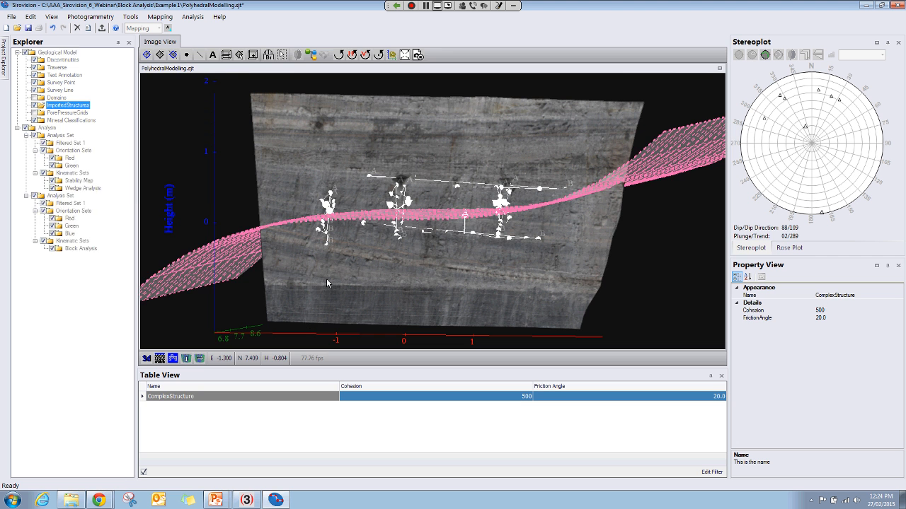
drag(364, 294, 402, 246)
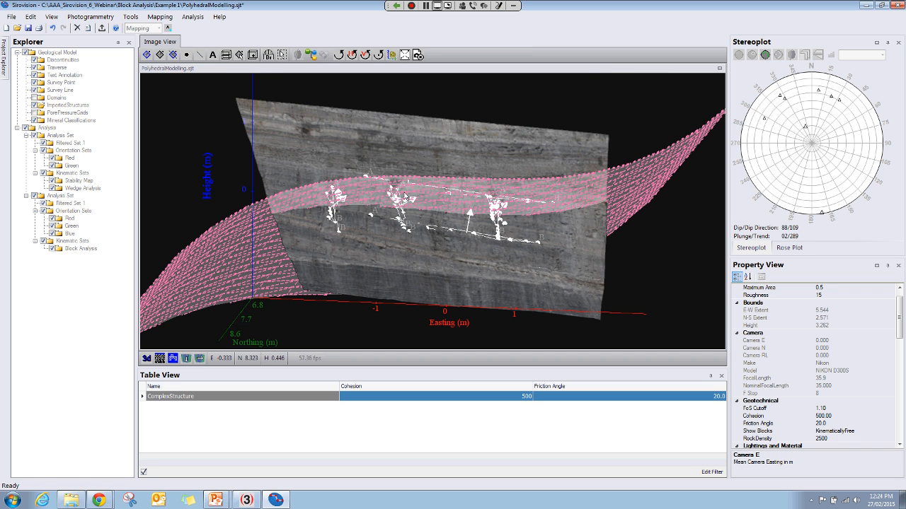
drag(403, 259, 369, 286)
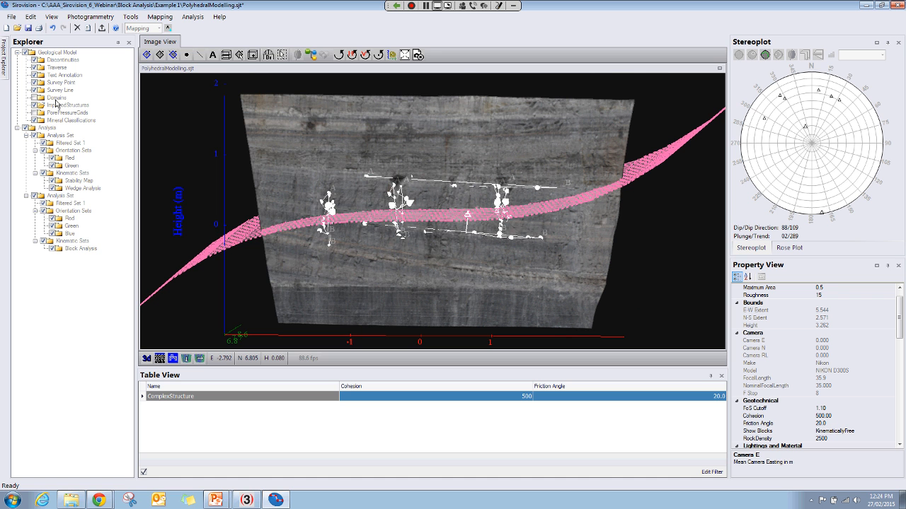
Reopen the Andina_Slope_Stability_Training_Image file from the Block Analysis\Andina folder and hide its PorePressureGrid.
click(18, 28)
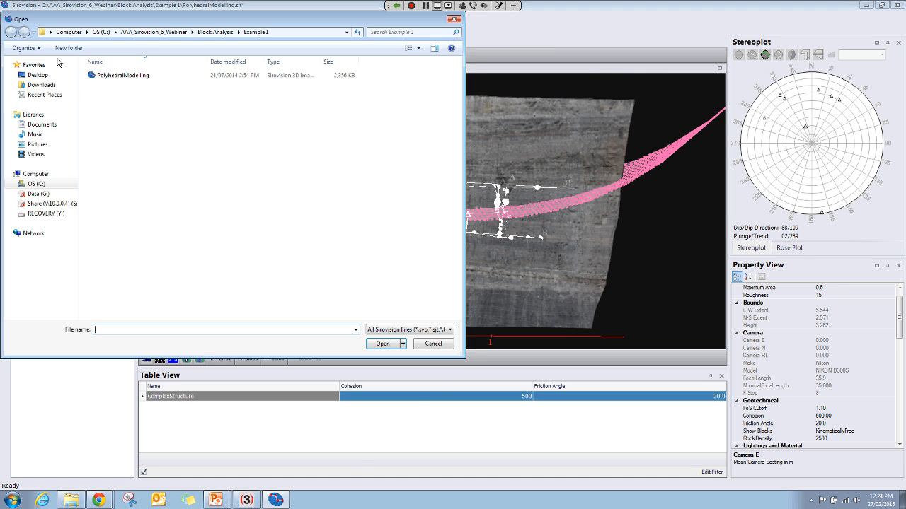
click(219, 32)
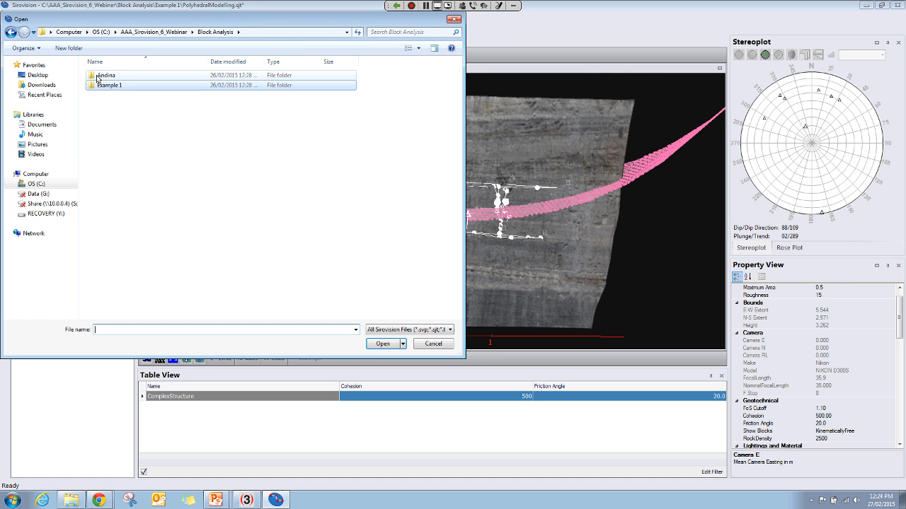
double_click(97, 76)
double_click(166, 78)
click(506, 276)
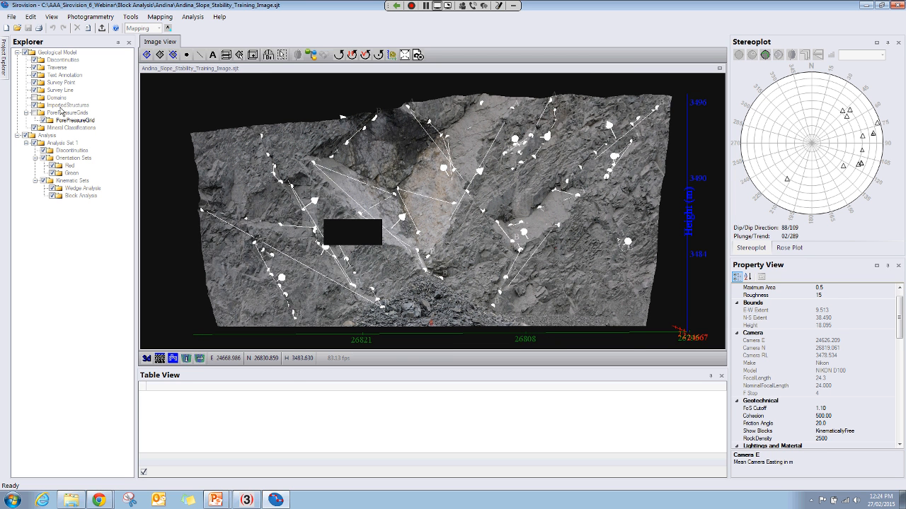
click(71, 121)
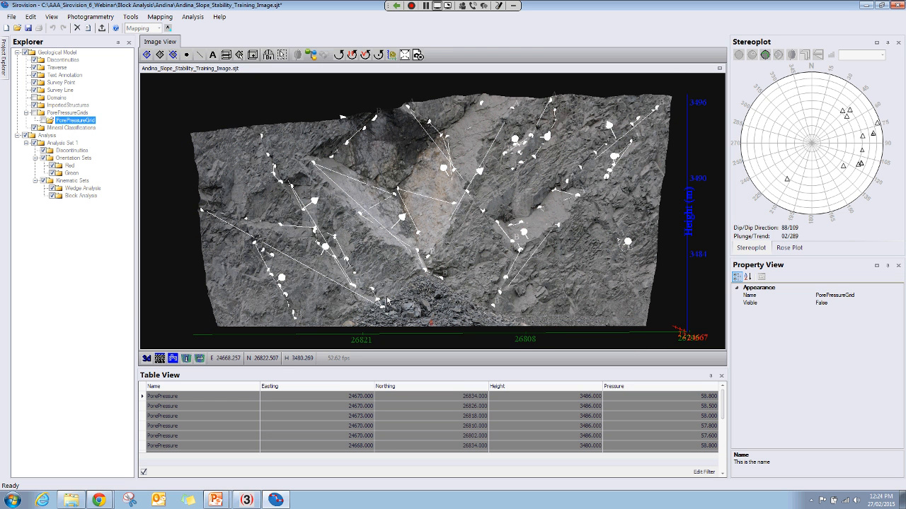
drag(387, 300, 470, 296)
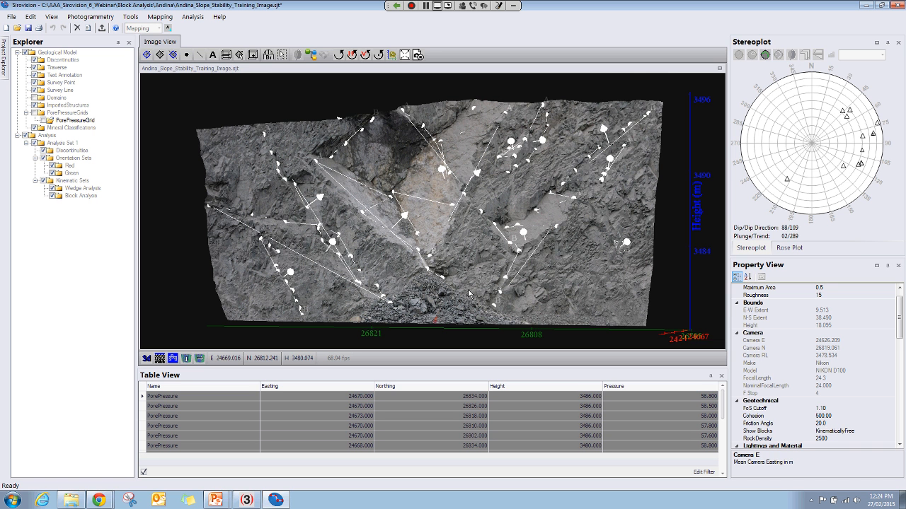
drag(468, 293, 465, 289)
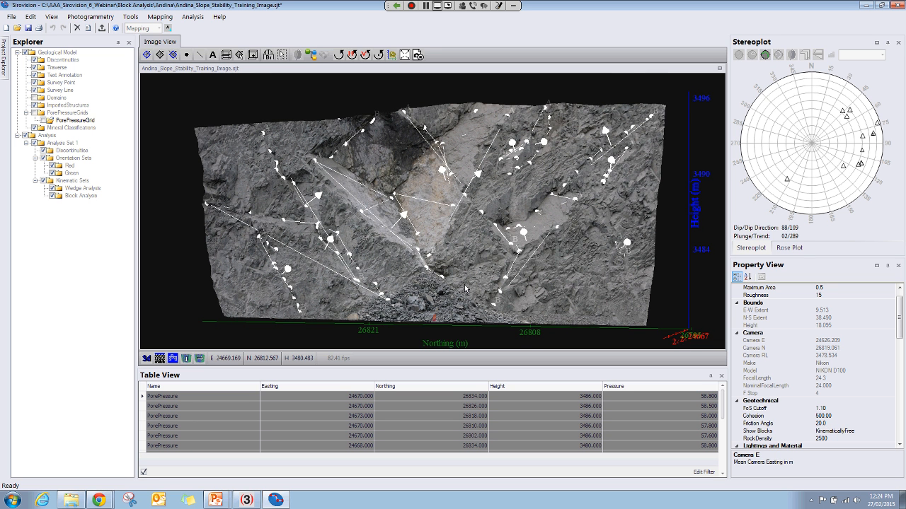
drag(465, 289, 466, 285)
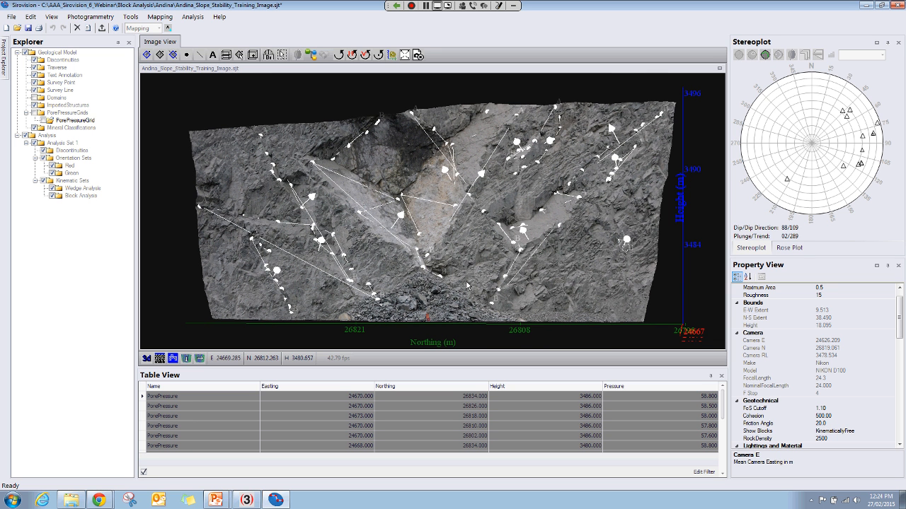
Hide the existing wedge analysis and start a stability analysis on the Kinematic Sets using the Polyhedral Analysis method.
click(70, 181)
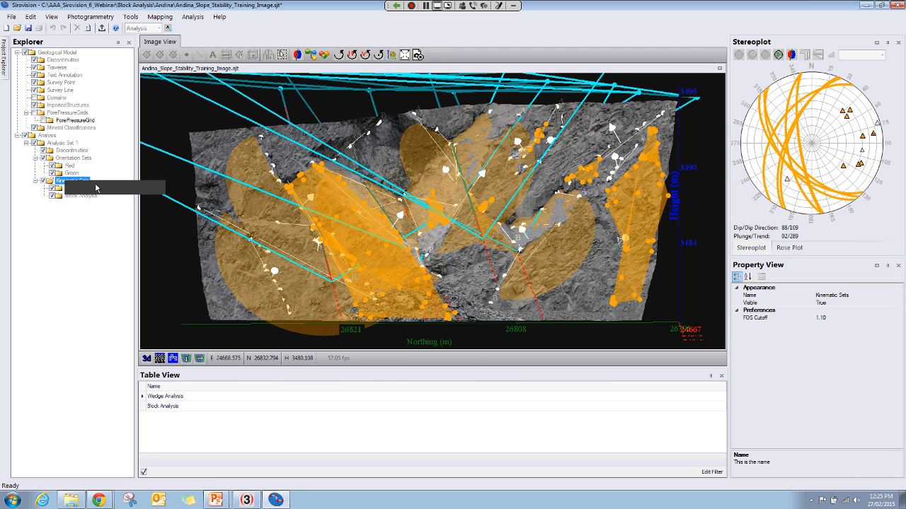
click(95, 187)
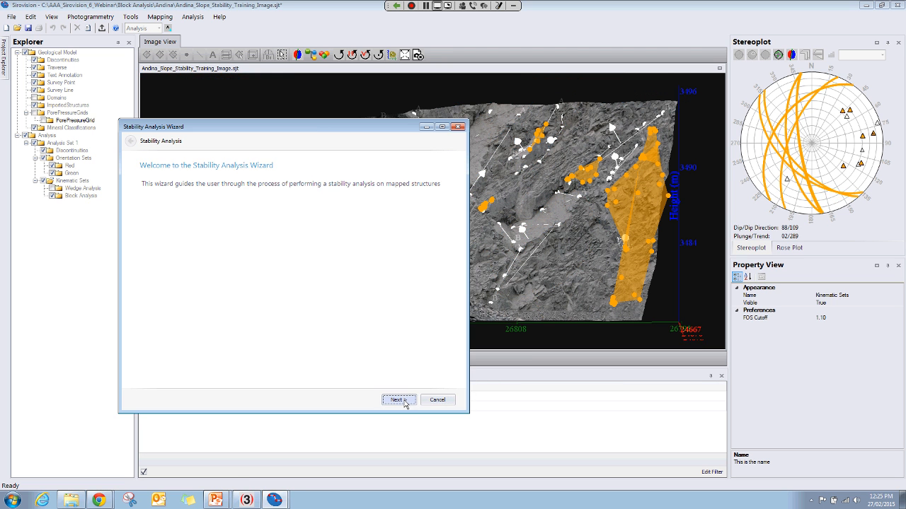
click(399, 398)
drag(333, 126, 300, 84)
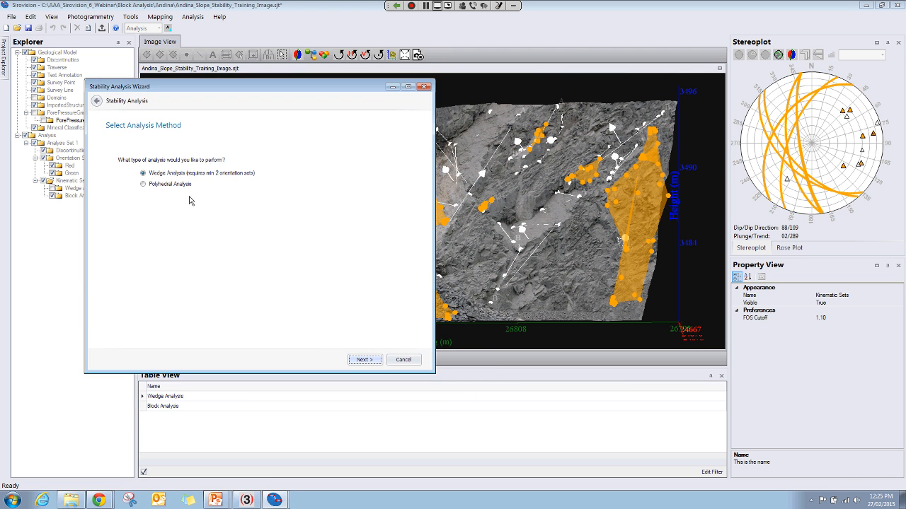
click(143, 185)
click(364, 360)
drag(226, 92, 237, 52)
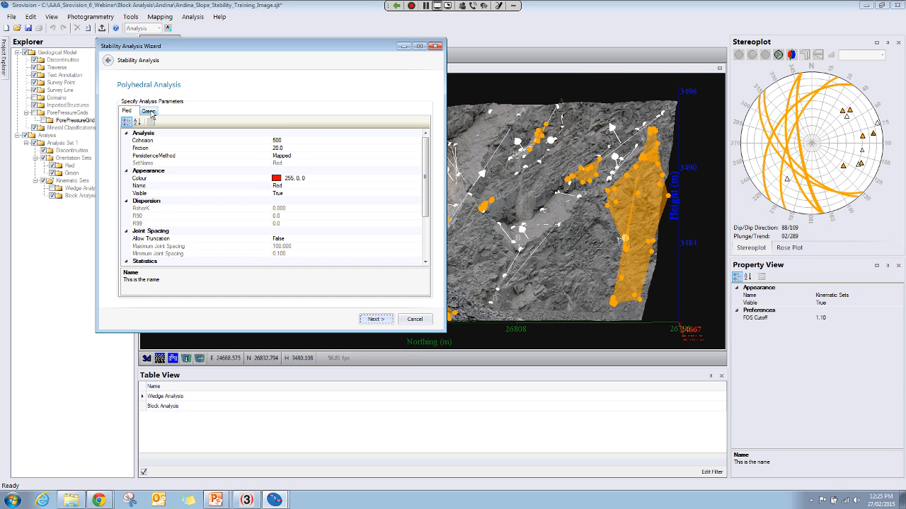
Review the cohesion, friction and persistence method options offered for the Red and Green orientation sets.
click(287, 143)
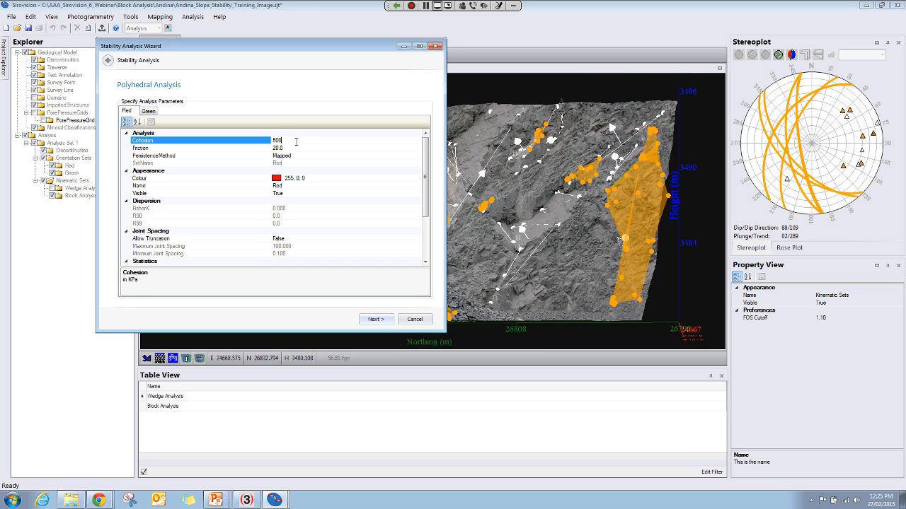
click(289, 149)
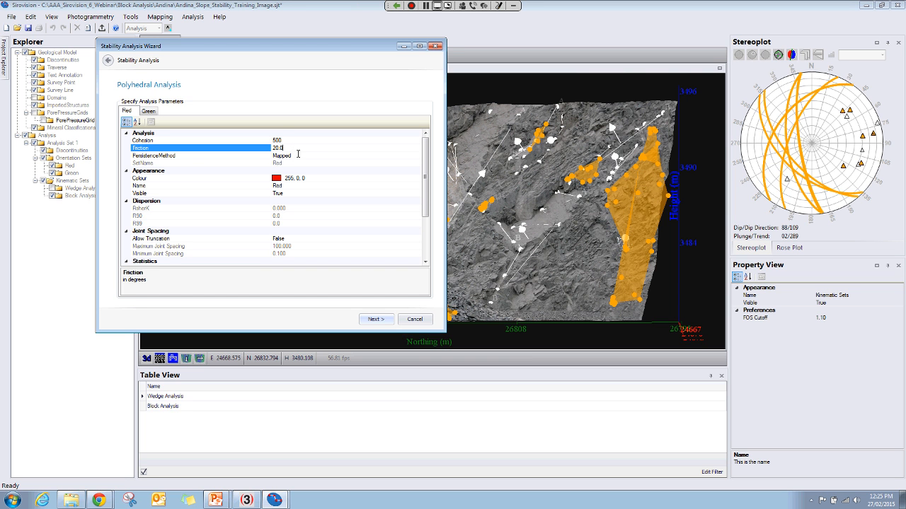
click(298, 155)
click(416, 157)
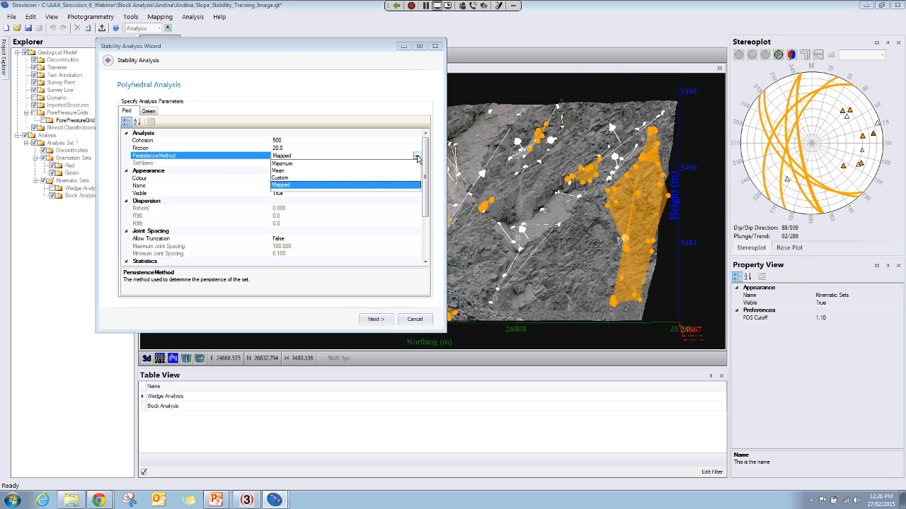
click(417, 156)
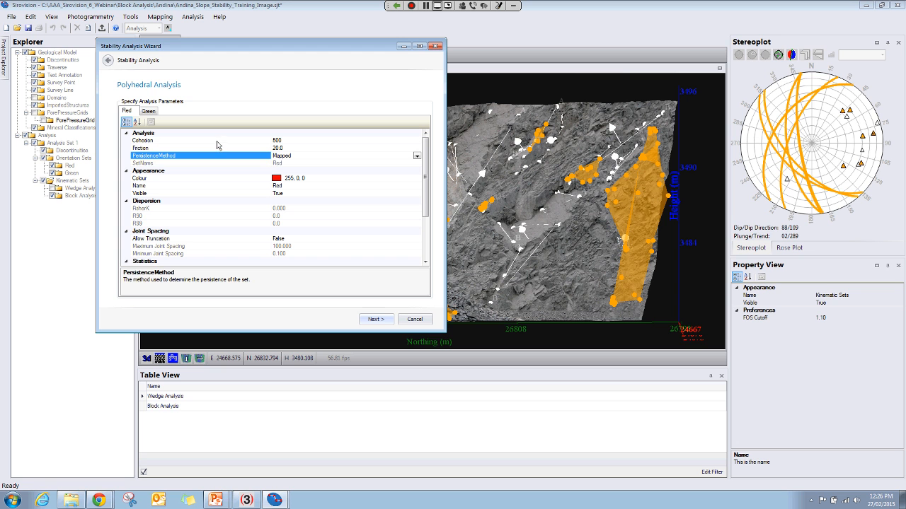
click(217, 147)
click(300, 156)
click(149, 111)
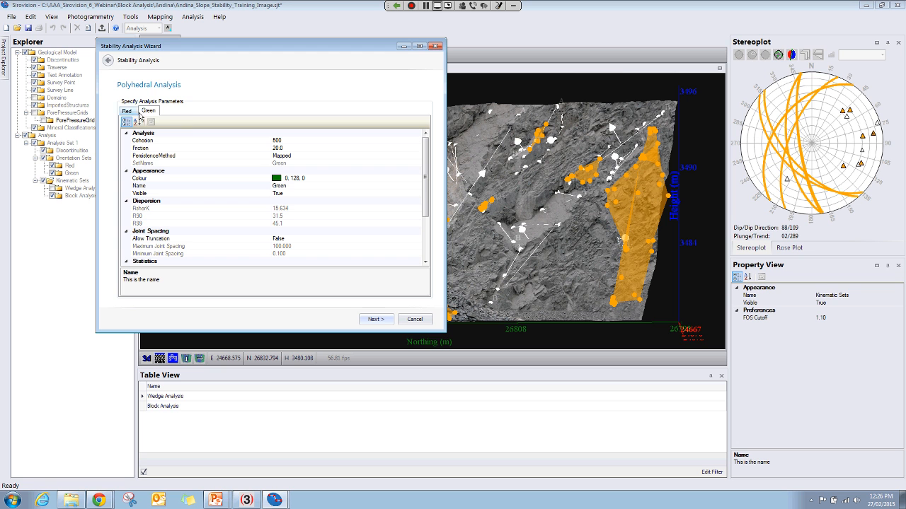
click(129, 111)
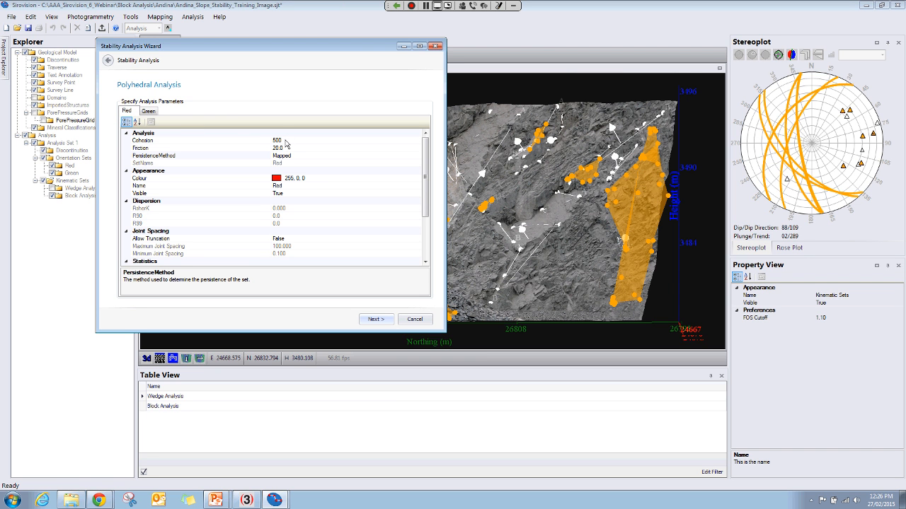
Set the Red orientation set's cohesion to 550 kPa and its friction to 26.6 degrees.
click(286, 140)
text(5)
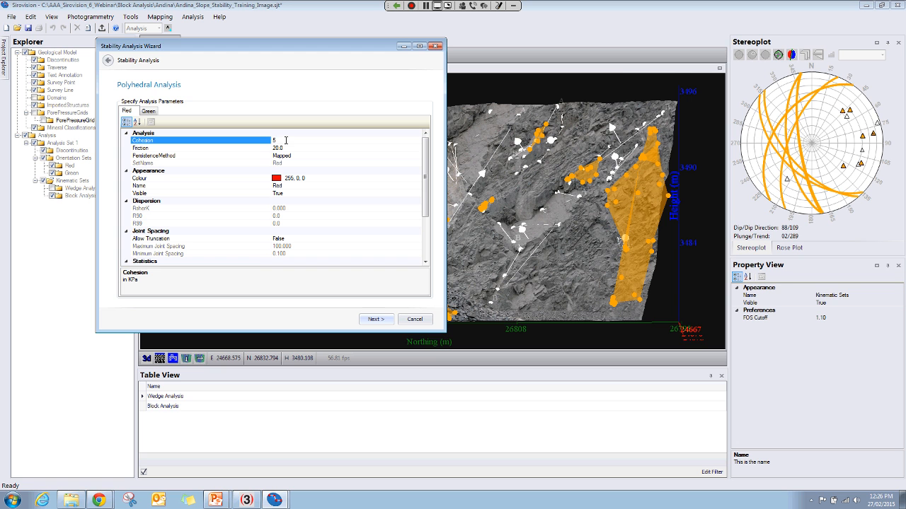
text(55)
click(289, 150)
key(BackSpace)
key(BackSpace)
key(BackSpace)
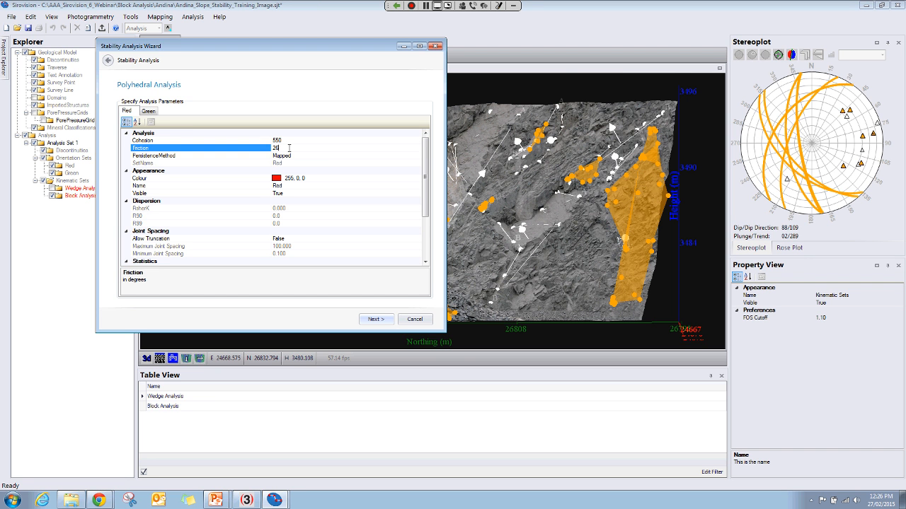
text(6.6)
Switch the Red set's persistence method to Custom with a persistence of 25 m.
click(303, 157)
click(303, 156)
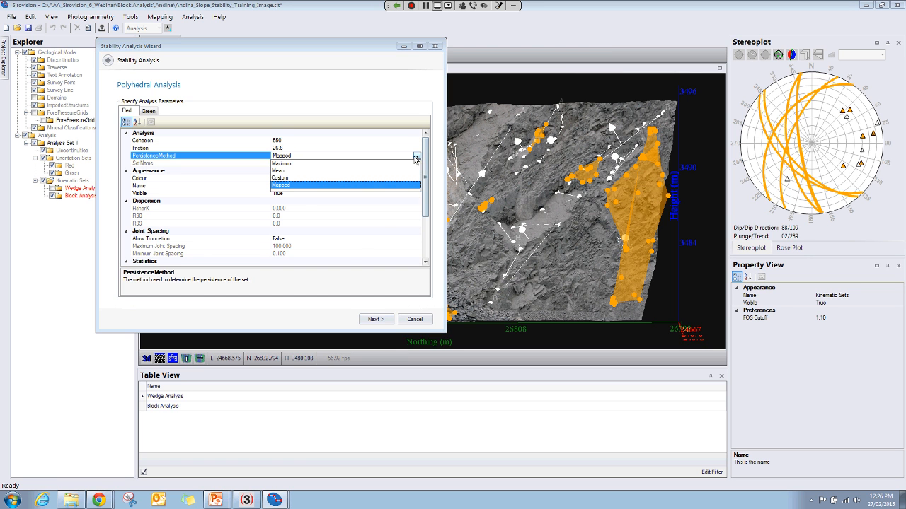
click(300, 178)
click(291, 149)
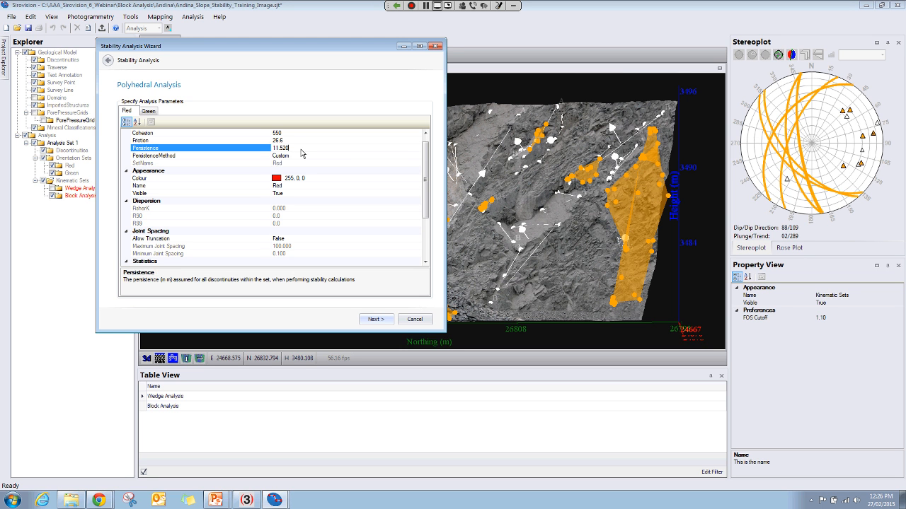
key(BackSpace)
key(BackSpace)
key(BackSpace)
key(BackSpace)
text(25)
Set the Green orientation set's cohesion to 550 kPa and its friction to 26.6 degrees.
click(148, 112)
click(288, 141)
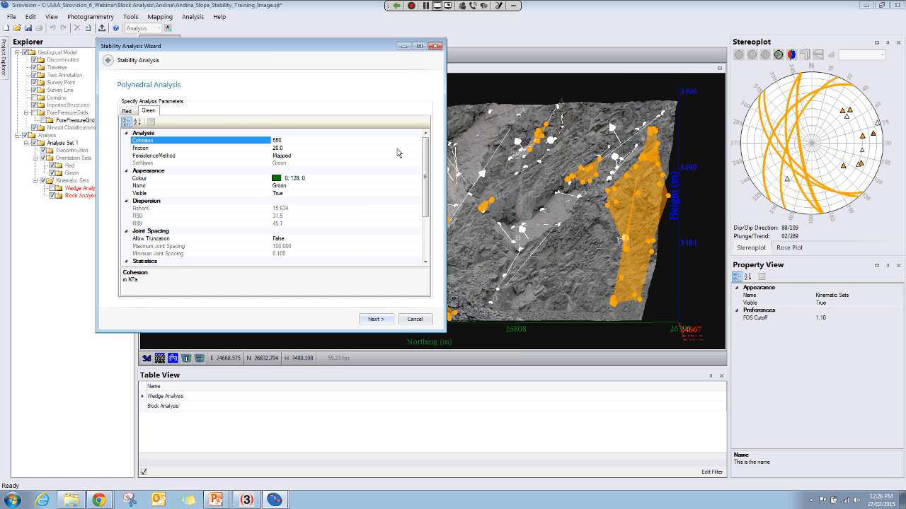
click(291, 148)
key(BackSpace)
key(BackSpace)
key(BackSpace)
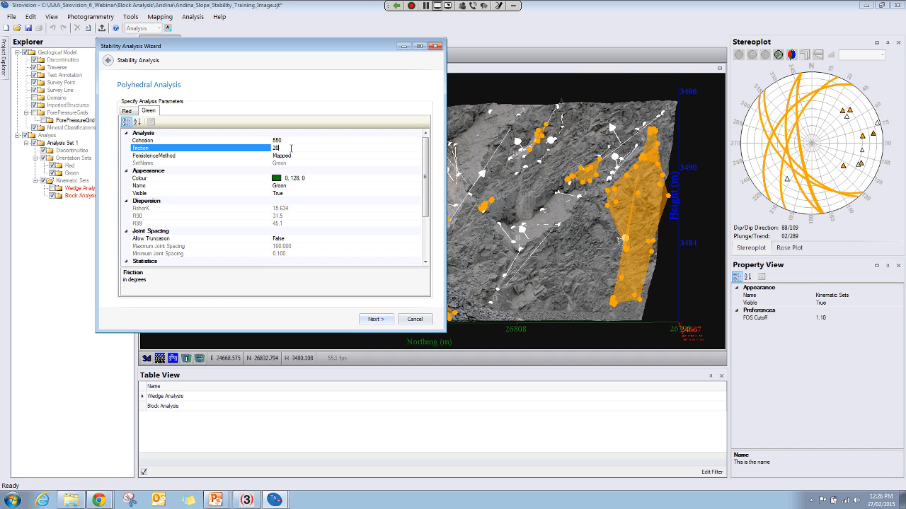
text(6.6)
Switch the Green set's persistence method to Custom with a persistence of 25 m.
click(308, 156)
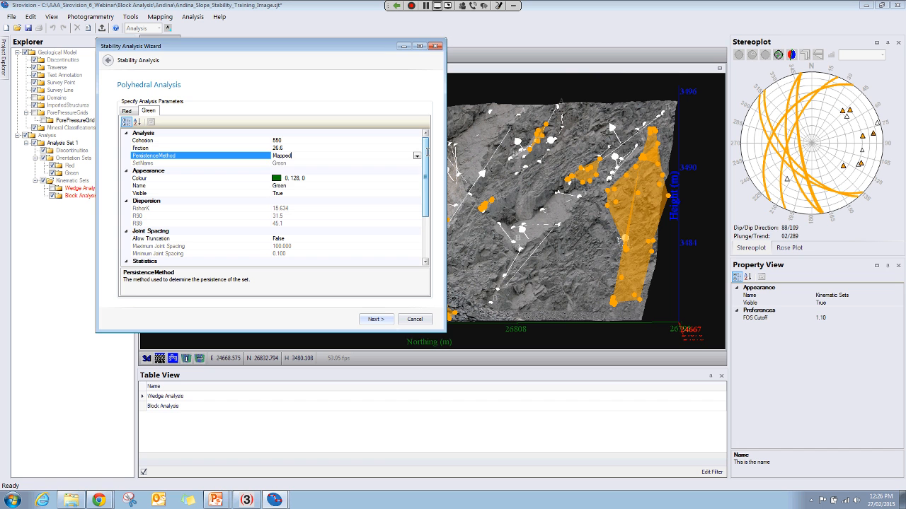
click(417, 156)
click(295, 177)
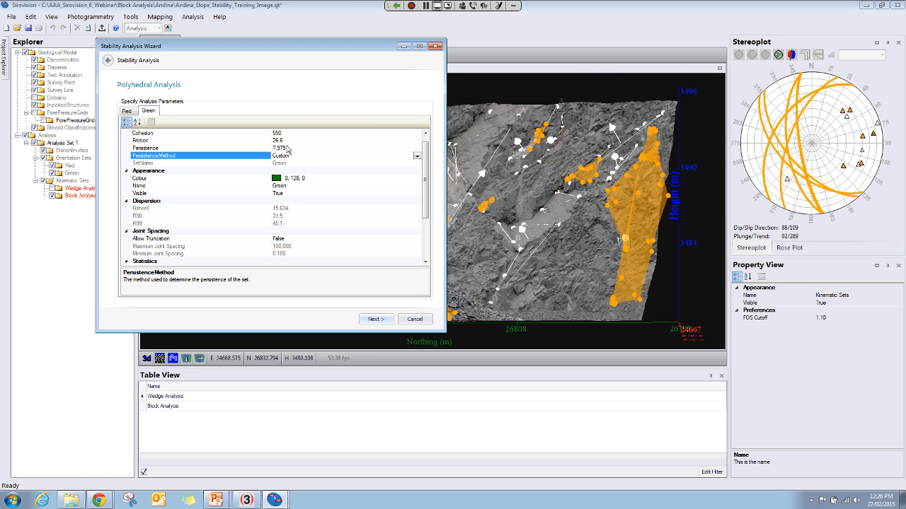
click(288, 149)
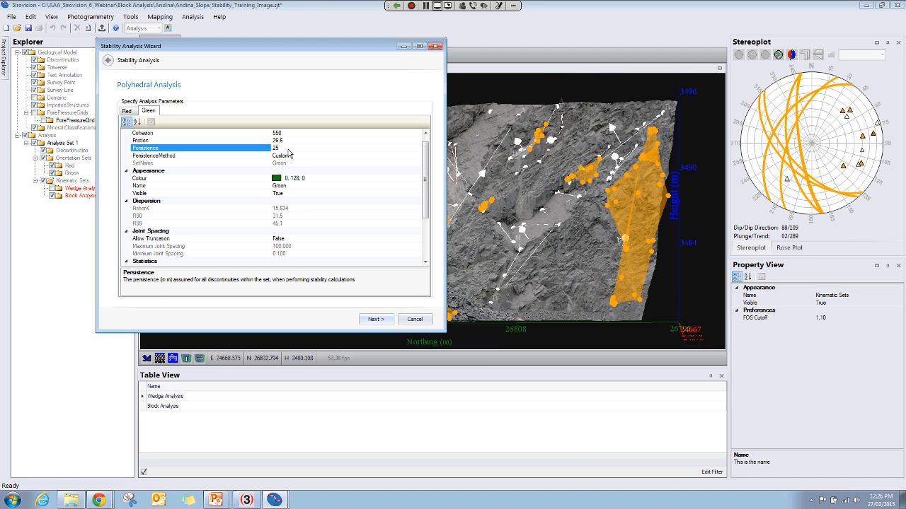
Run the polyhedral analysis, enlarge the results table and sort the blocks by ascending Factor Of Safety.
click(372, 320)
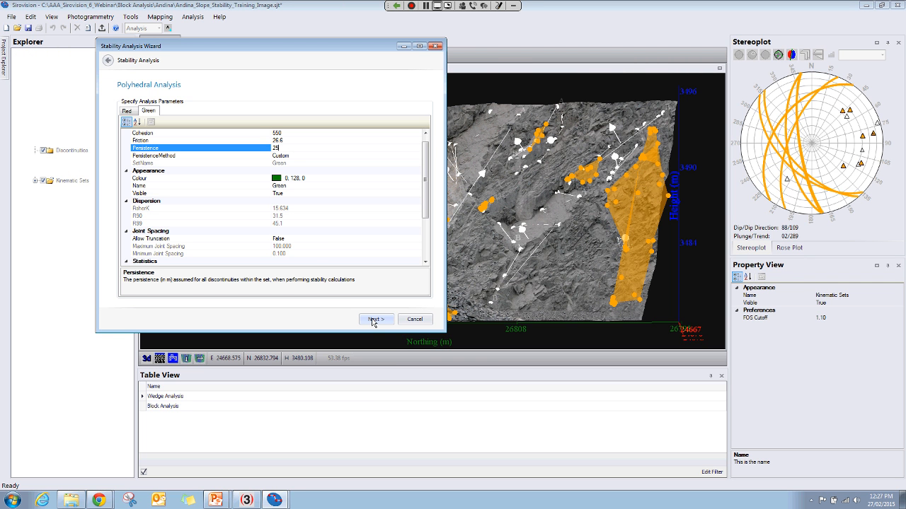
click(374, 320)
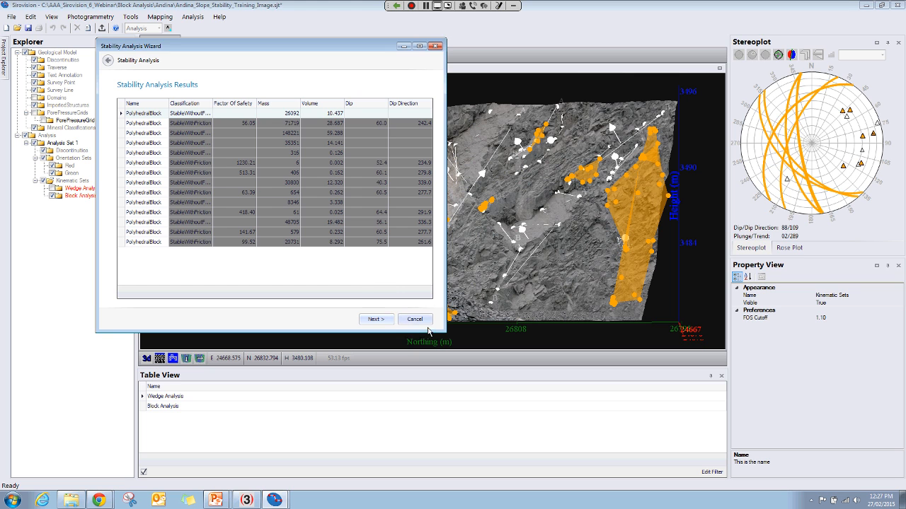
click(419, 45)
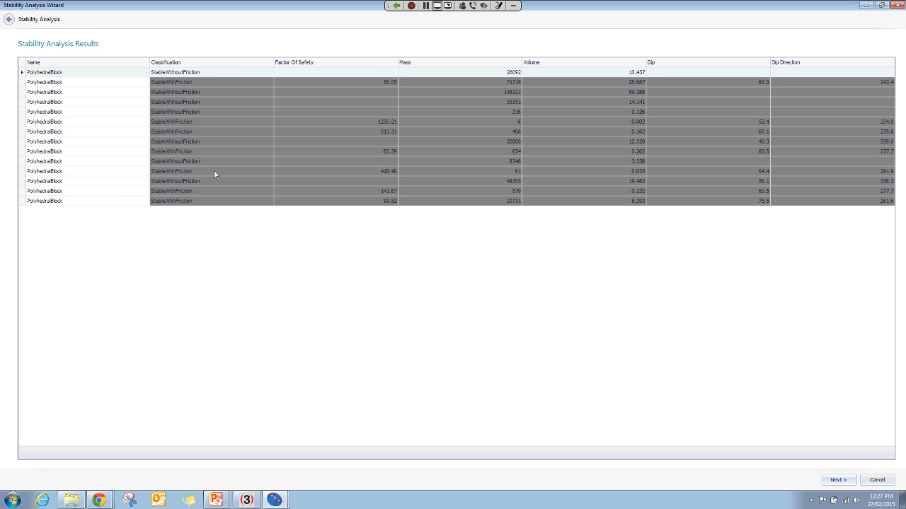
drag(149, 62, 100, 62)
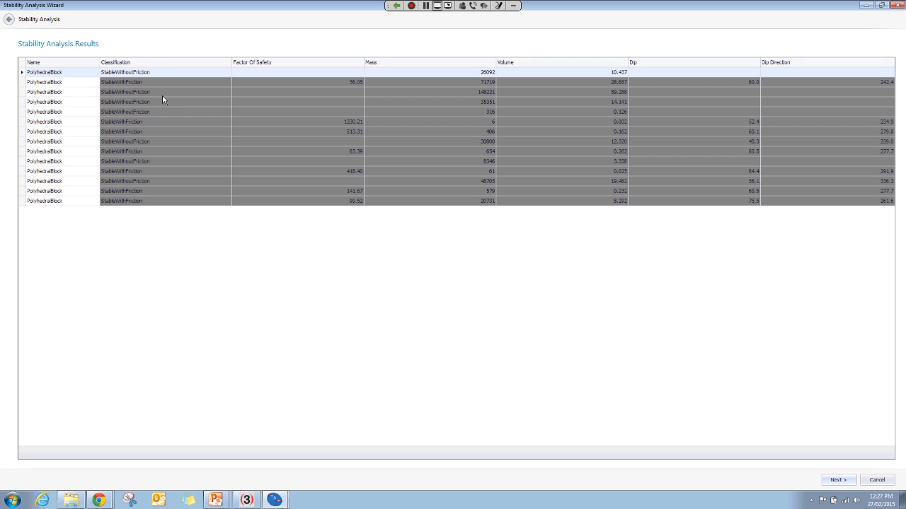
click(329, 64)
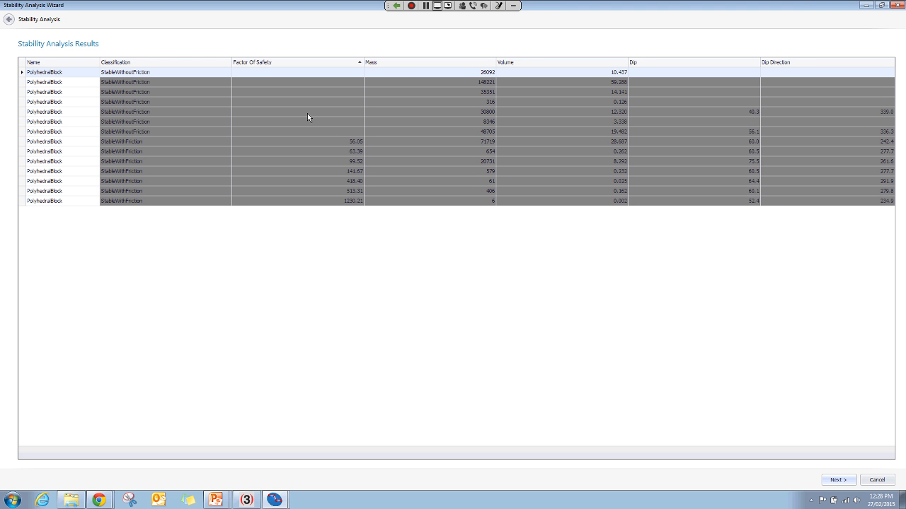
Complete the stability analysis and select the earlier Block Analysis marked in red to list its blocks.
click(838, 480)
click(837, 480)
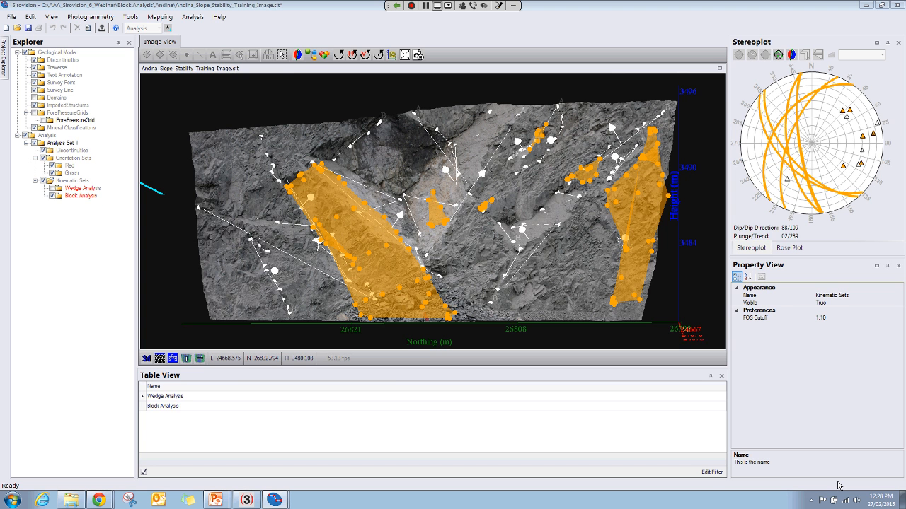
click(79, 196)
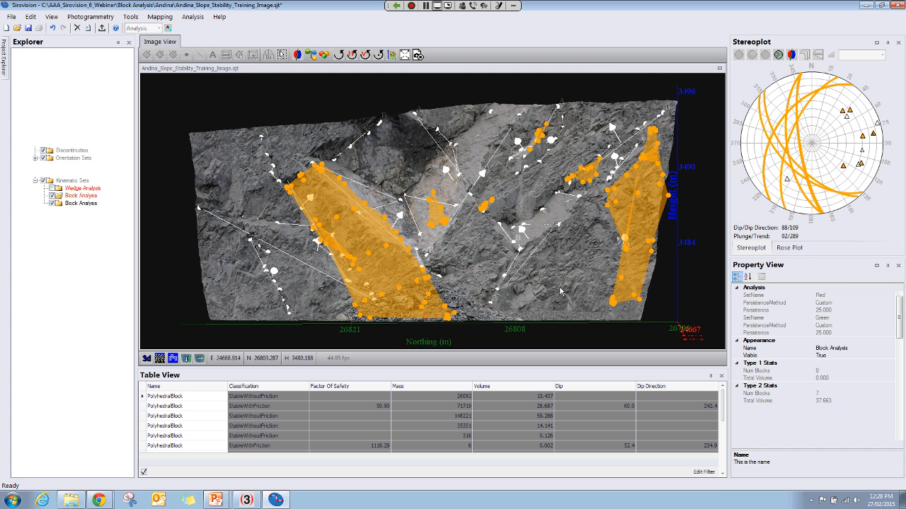
drag(559, 291, 591, 237)
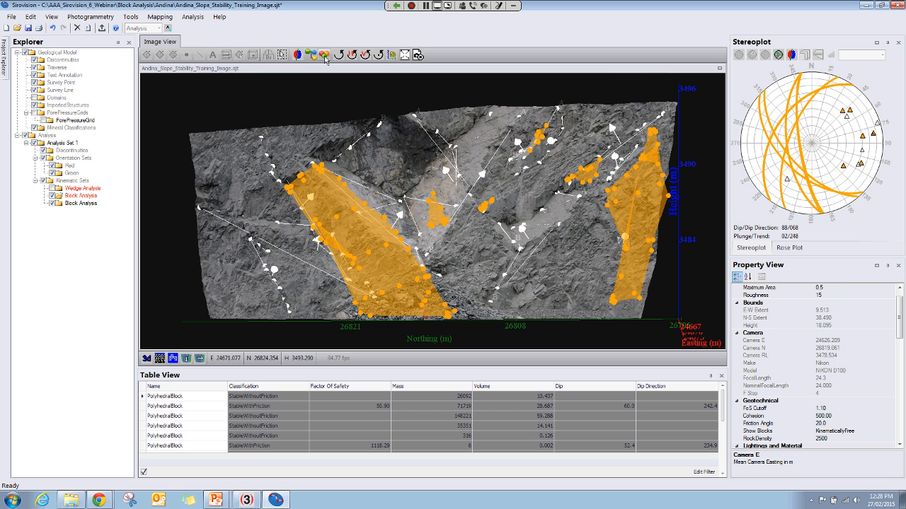
Display the additional green blocks on the rock face, then isolate the second listed polyhedral block, with mass 71719, on the image.
click(324, 55)
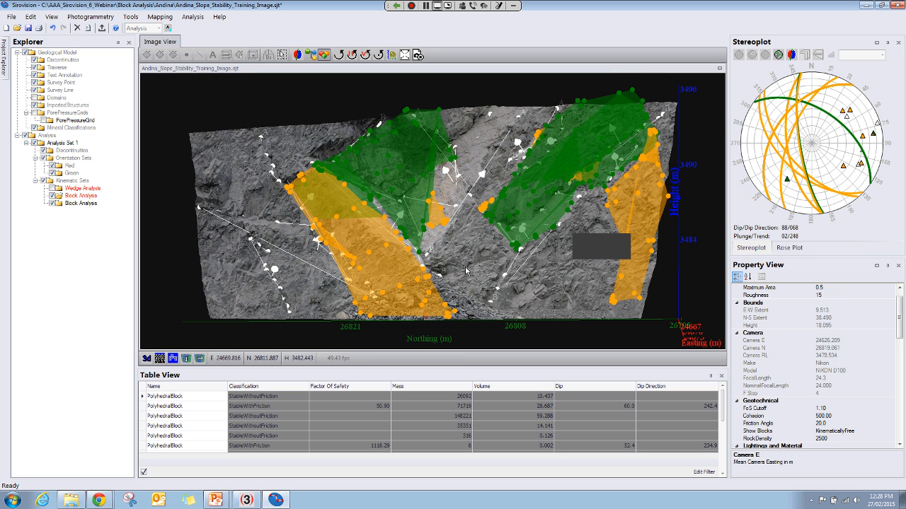
drag(466, 271, 460, 281)
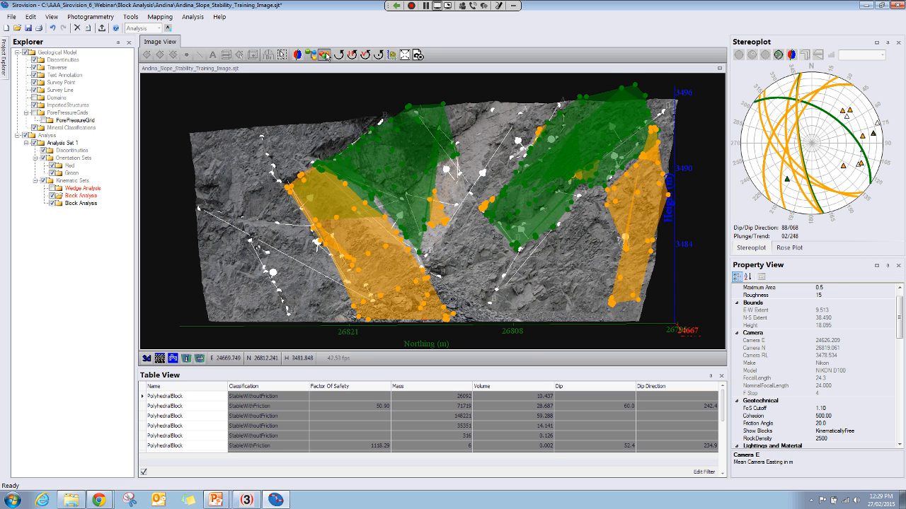
drag(426, 176, 401, 372)
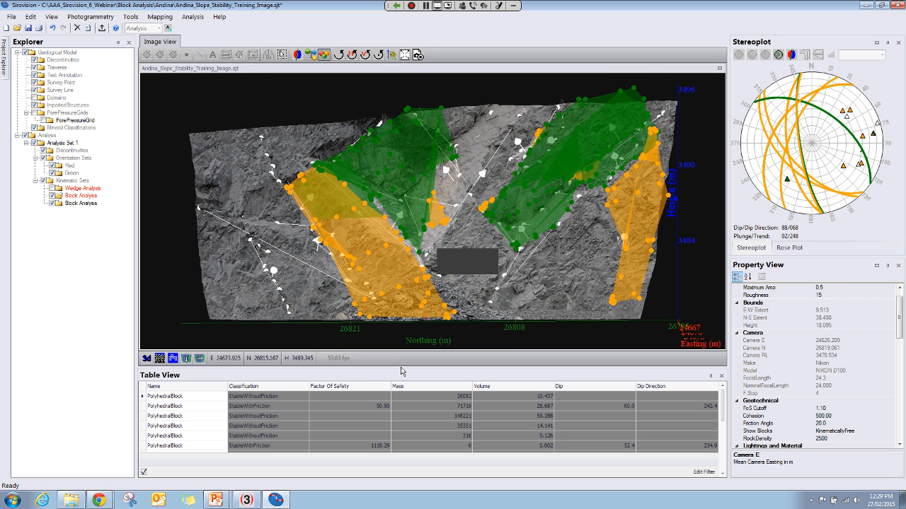
click(144, 407)
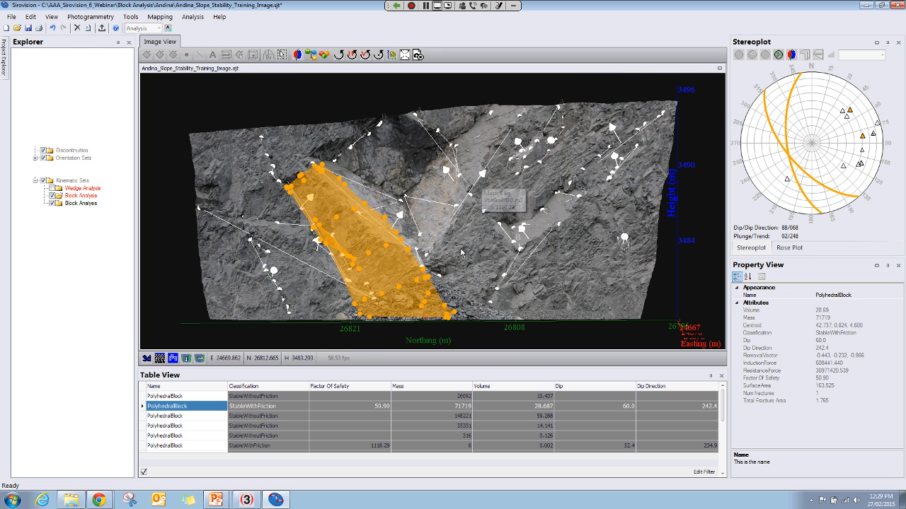
mouse_move(461, 252)
mouse_down()
mouse_move(501, 247)
mouse_move(459, 259)
mouse_up()
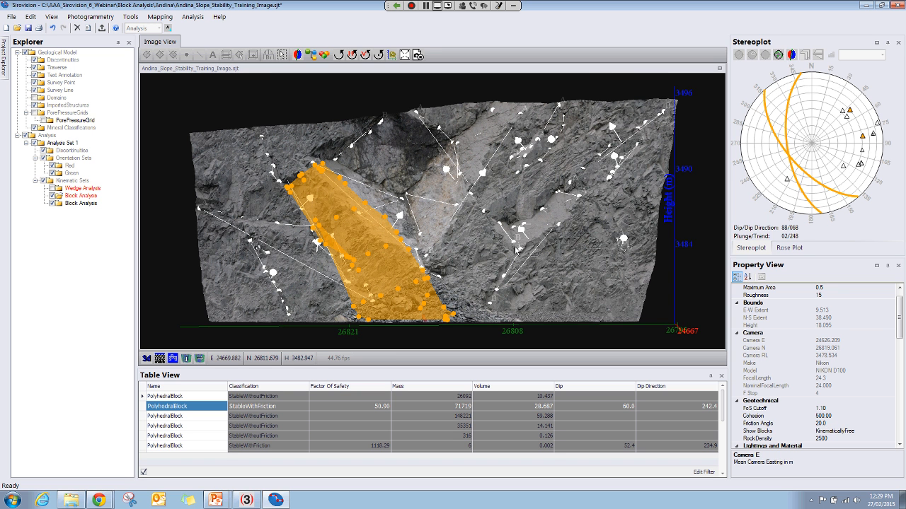
Examine the isolated orange polyhedral block on the rock face from several viewing angles.
drag(517, 249, 489, 280)
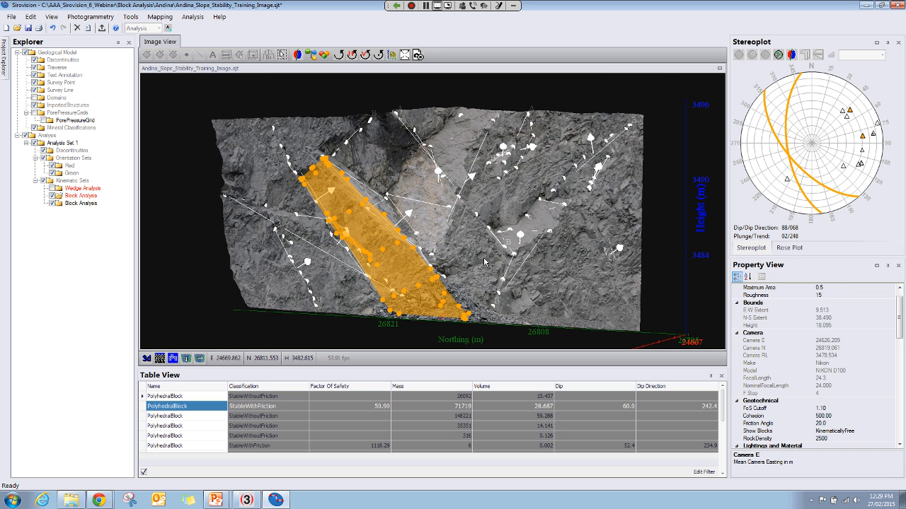
mouse_move(485, 262)
mouse_down()
mouse_move(534, 255)
mouse_move(457, 271)
mouse_move(485, 255)
mouse_move(469, 256)
mouse_up()
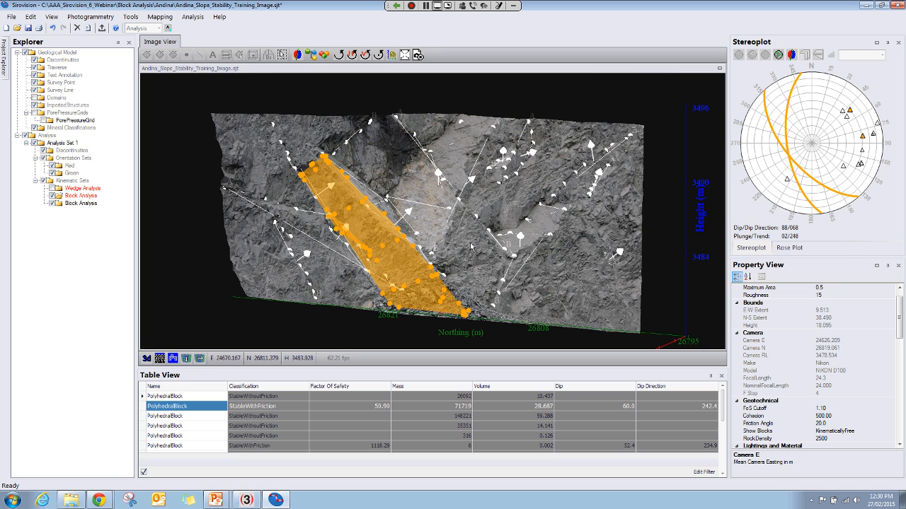
mouse_move(471, 246)
mouse_down()
mouse_move(450, 241)
mouse_move(475, 252)
mouse_up()
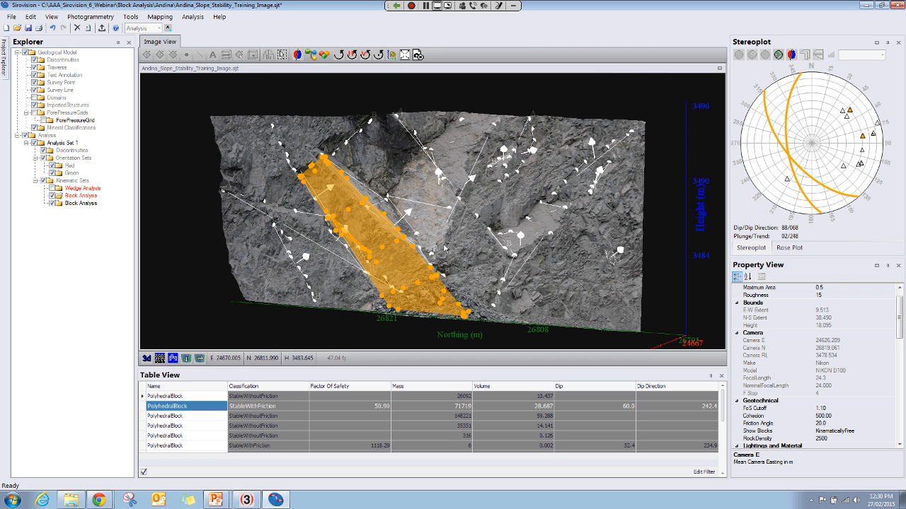
drag(444, 250, 461, 248)
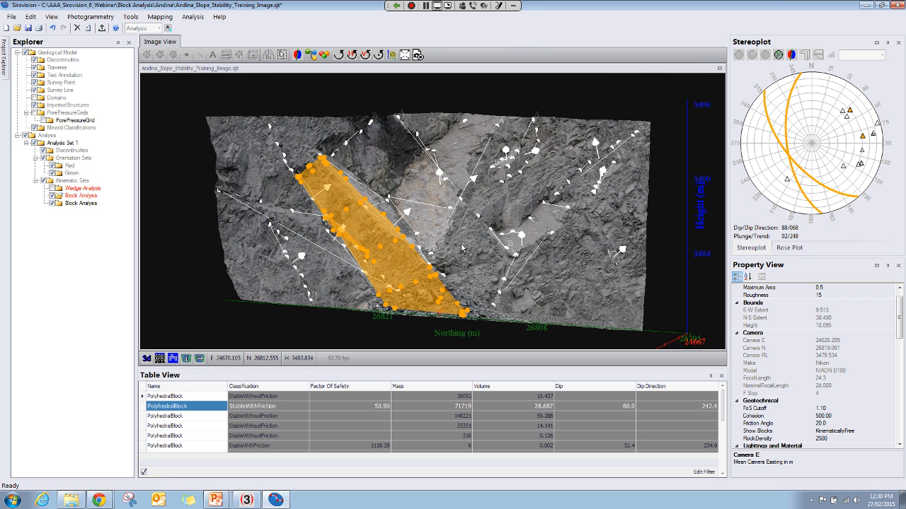
mouse_move(461, 248)
middle_down()
mouse_move(465, 241)
mouse_move(471, 255)
mouse_move(492, 246)
mouse_move(467, 249)
mouse_move(475, 244)
middle_up()
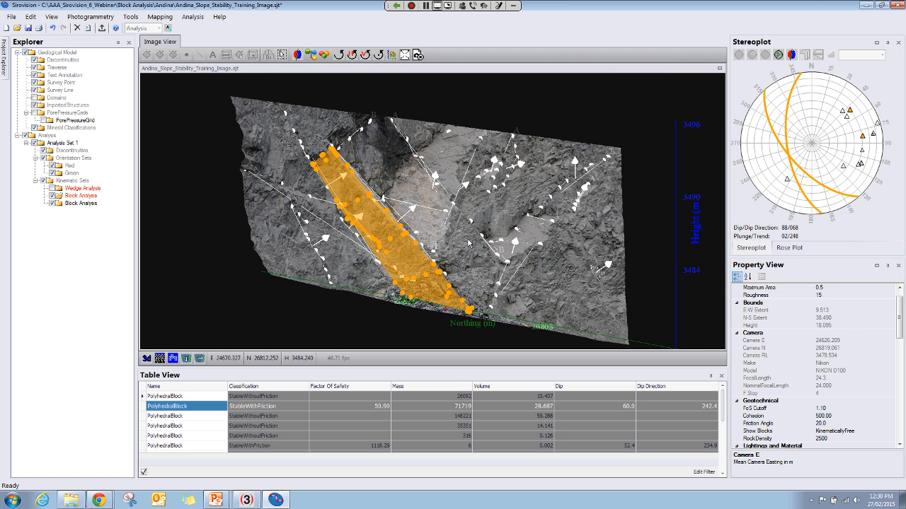
middle_drag(468, 243, 493, 249)
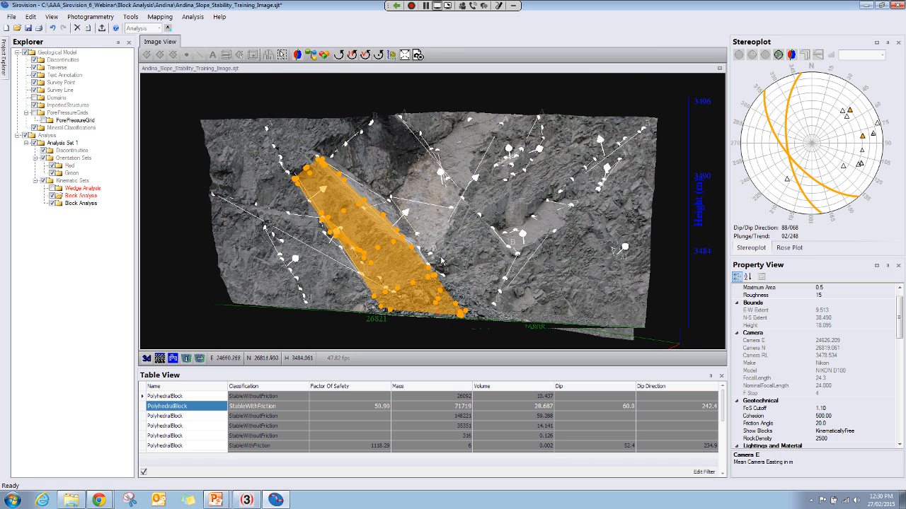
Hide all analysis objects from the image and pick the orange block to inspect the discontinuity discs that form it.
click(26, 136)
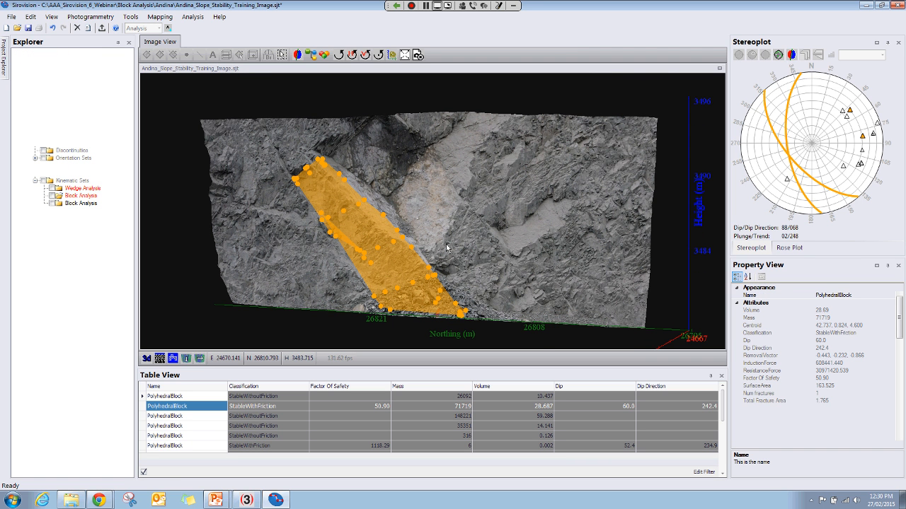
middle_drag(447, 247, 436, 240)
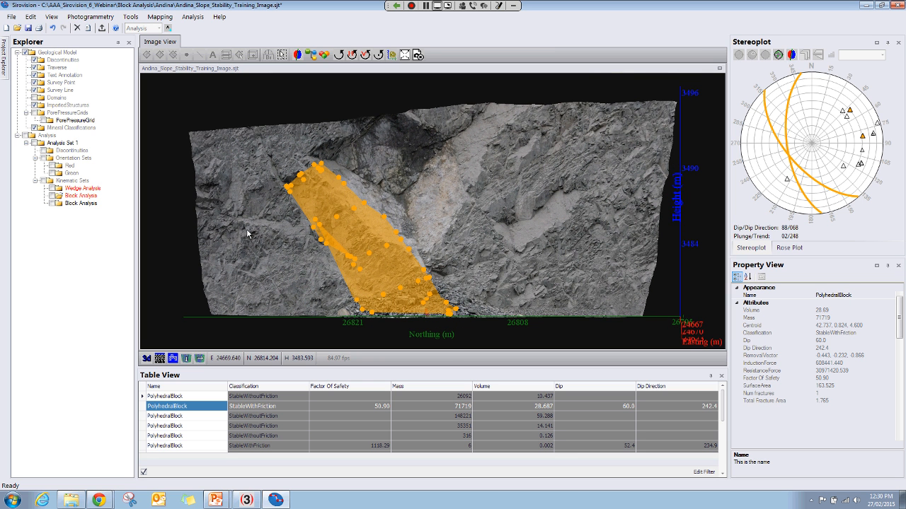
click(362, 210)
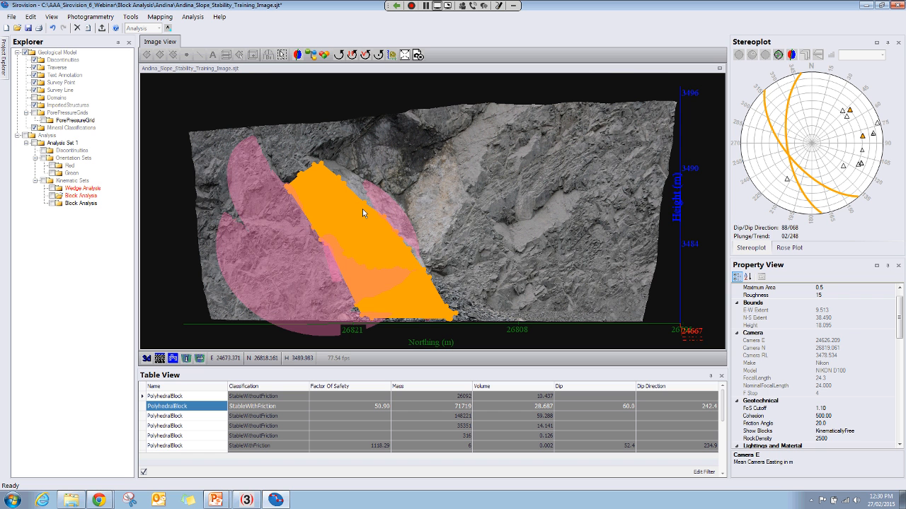
click(362, 209)
click(364, 202)
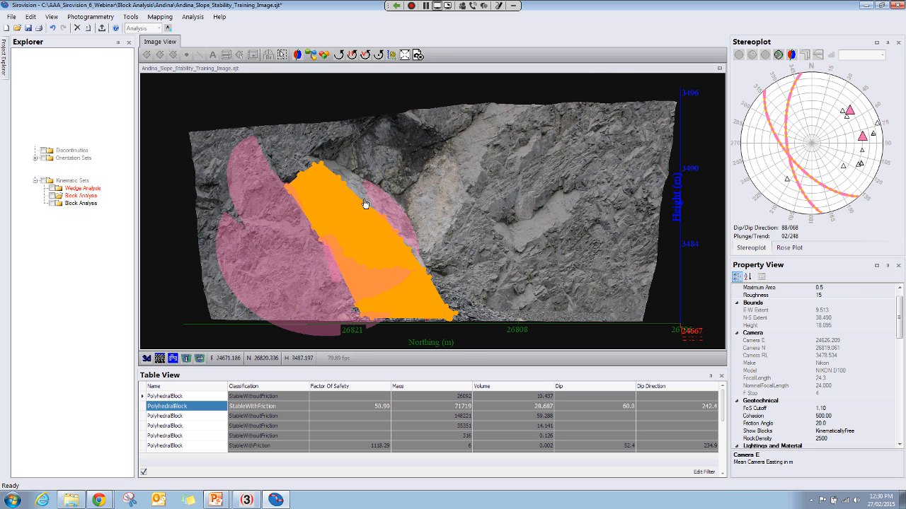
click(365, 204)
Open L3_3D_Image from the Mineral Classification folder without saving the changes to the Andina image.
click(17, 29)
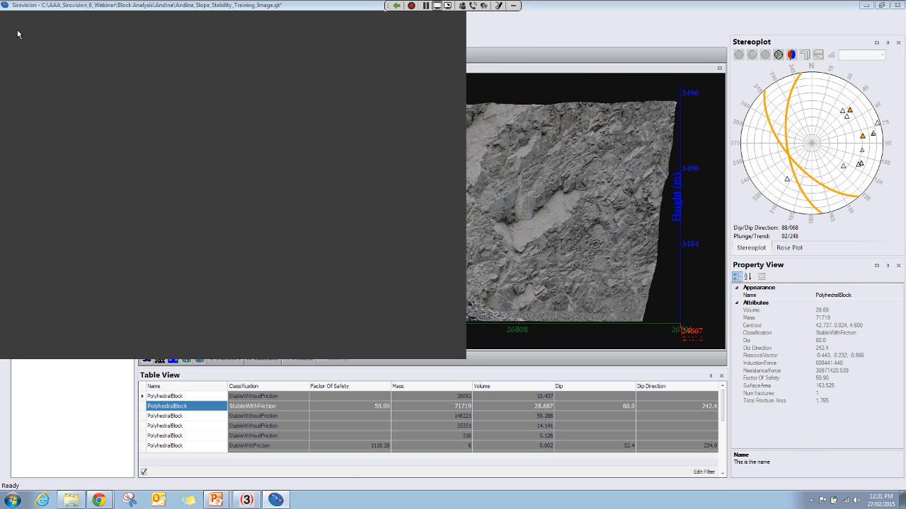
click(208, 32)
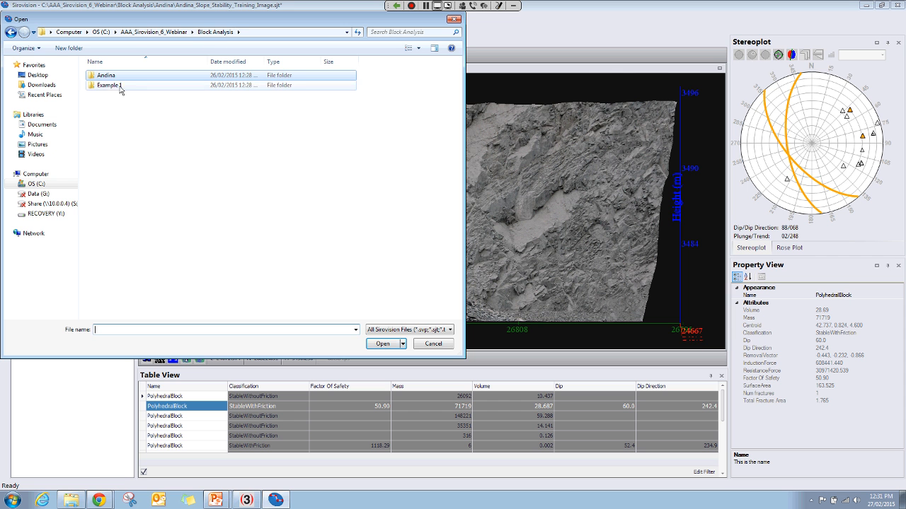
click(164, 33)
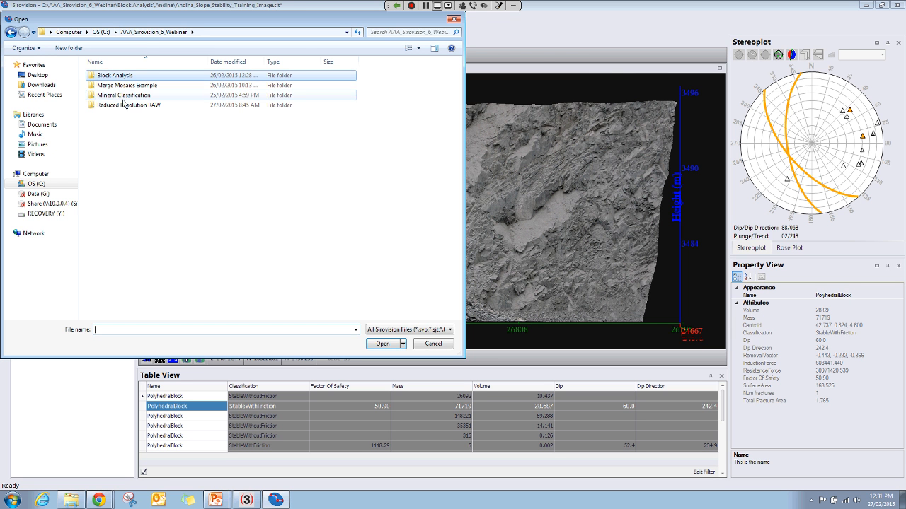
double_click(150, 98)
double_click(121, 76)
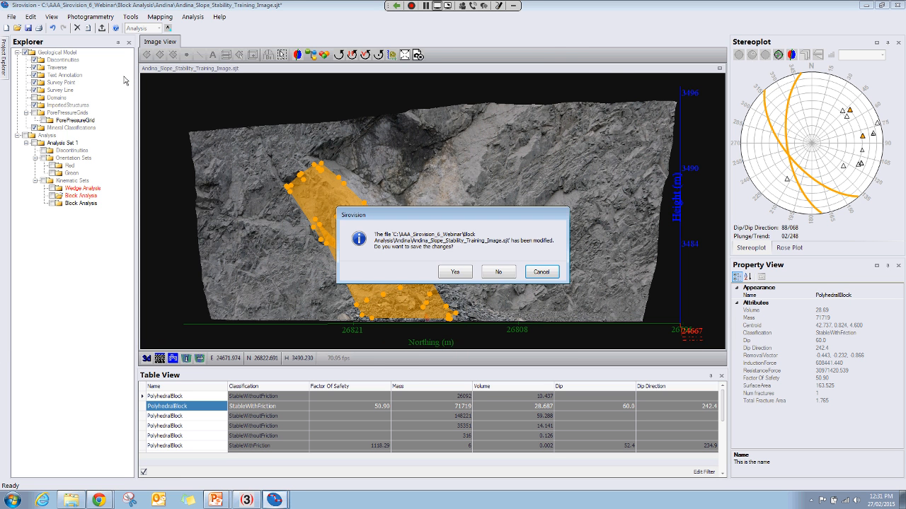
click(497, 273)
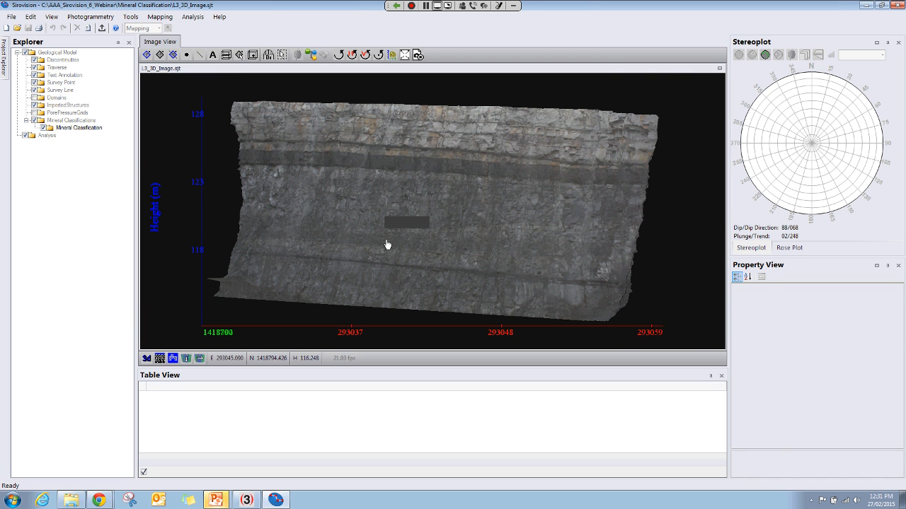
Start a mineral classification and sample a small region inside the dark band along the upper part of the rock face.
drag(387, 245, 328, 212)
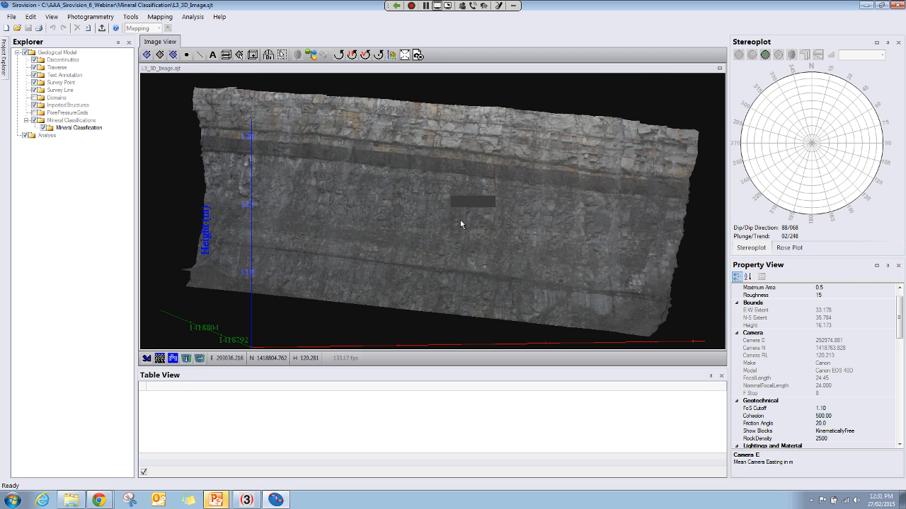
drag(461, 225, 289, 227)
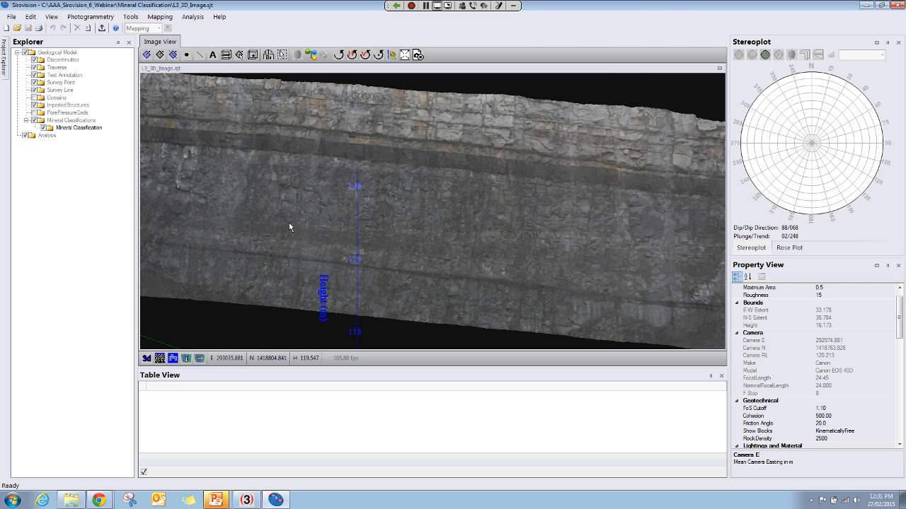
click(312, 55)
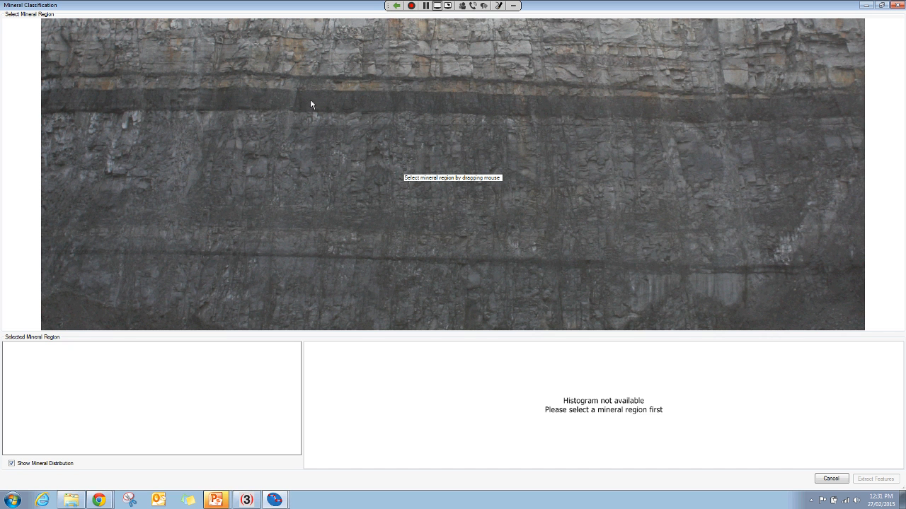
drag(308, 102, 312, 101)
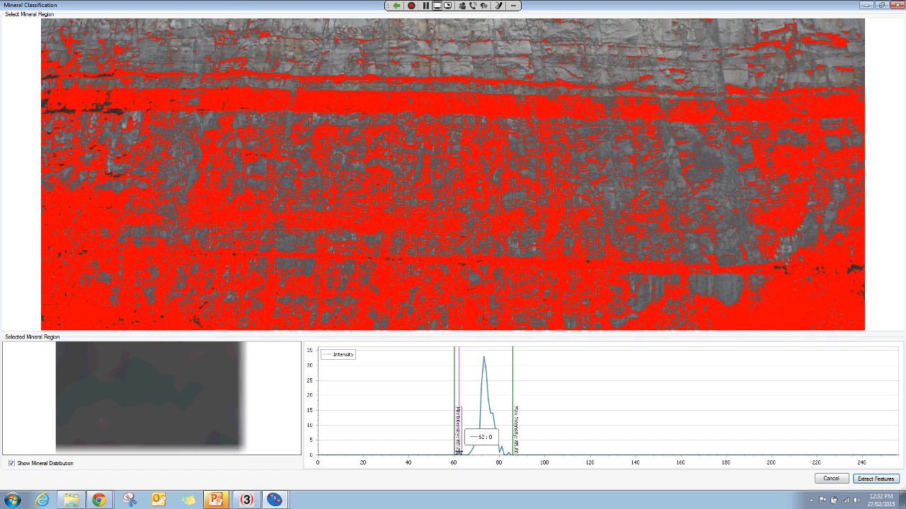
Narrow the mineral intensity range to a minimum of about 67 and a maximum of about 77, and extract the features.
drag(458, 450, 471, 453)
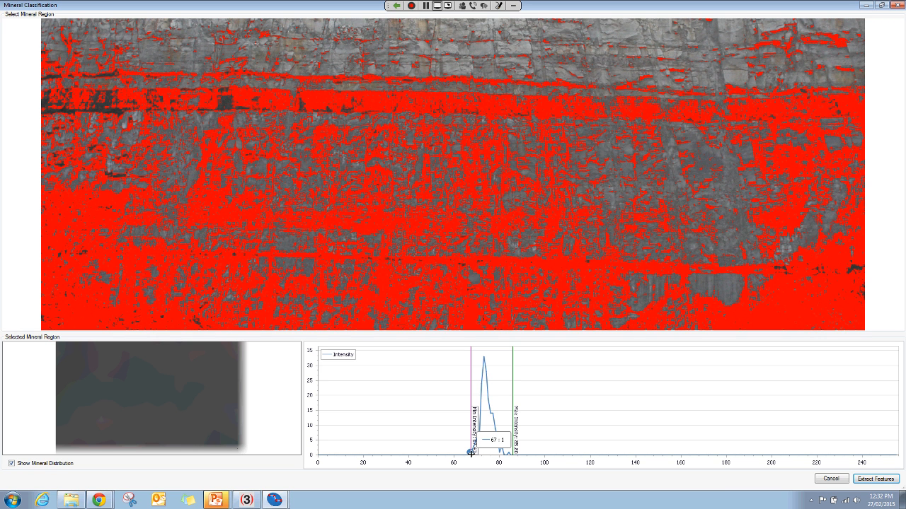
click(512, 454)
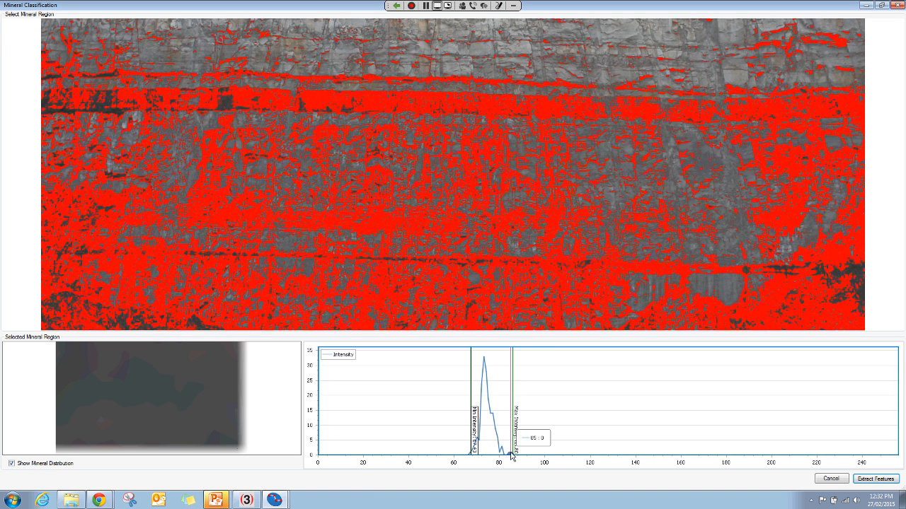
drag(513, 456, 513, 456)
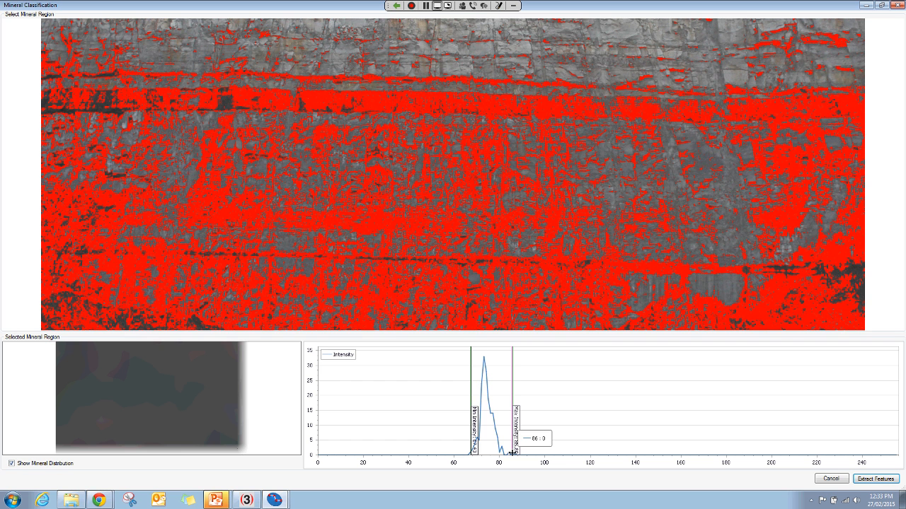
drag(512, 454, 493, 445)
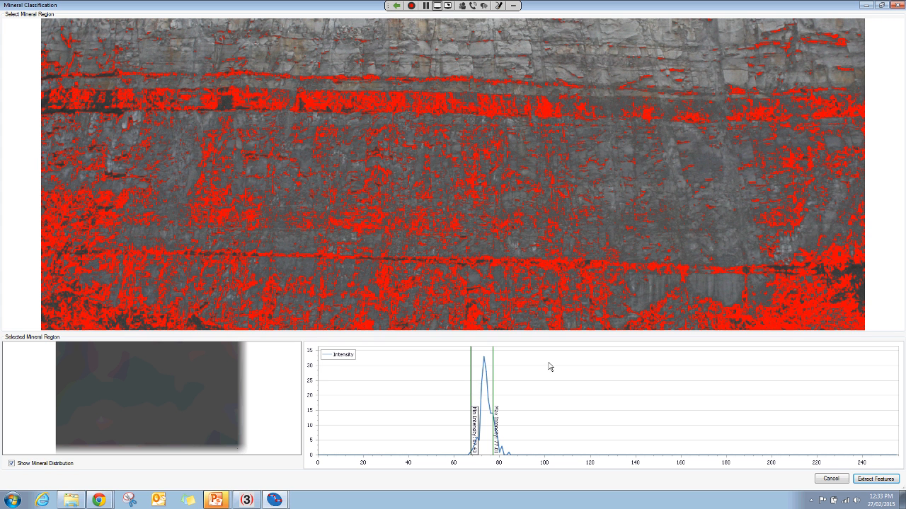
click(876, 481)
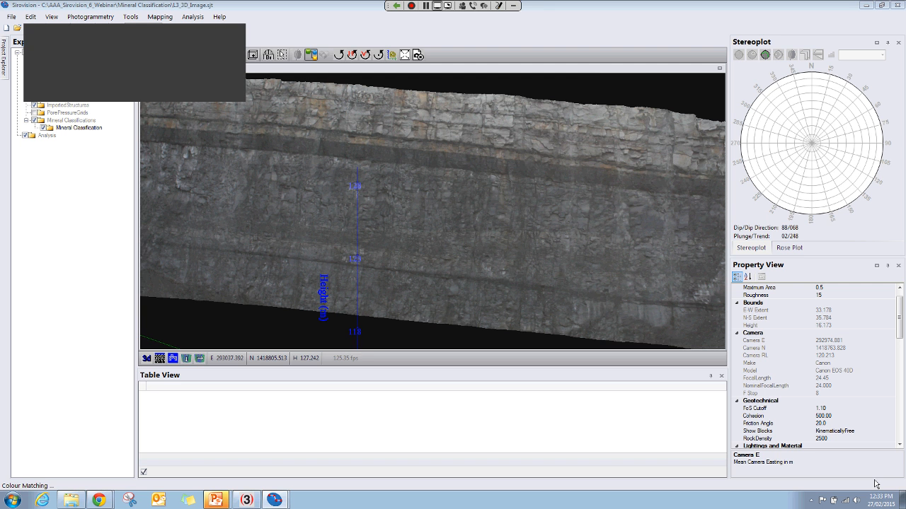
drag(126, 37, 233, 202)
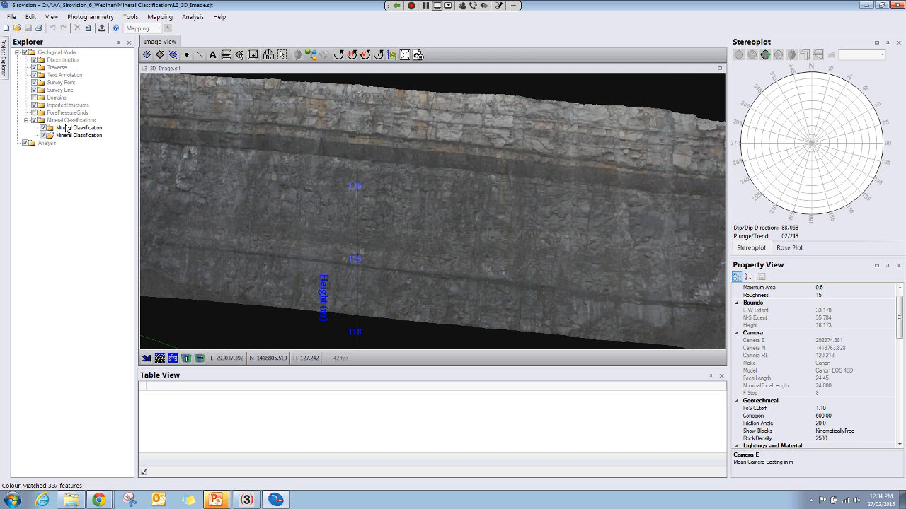
Display the mineral classification features on the rock face and inspect them from different angles in full-screen view before returning to normal view.
click(65, 127)
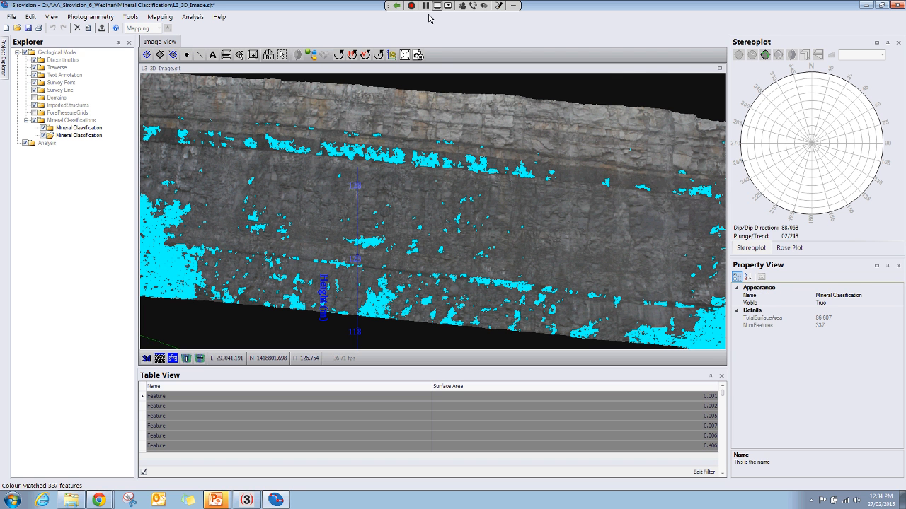
click(405, 57)
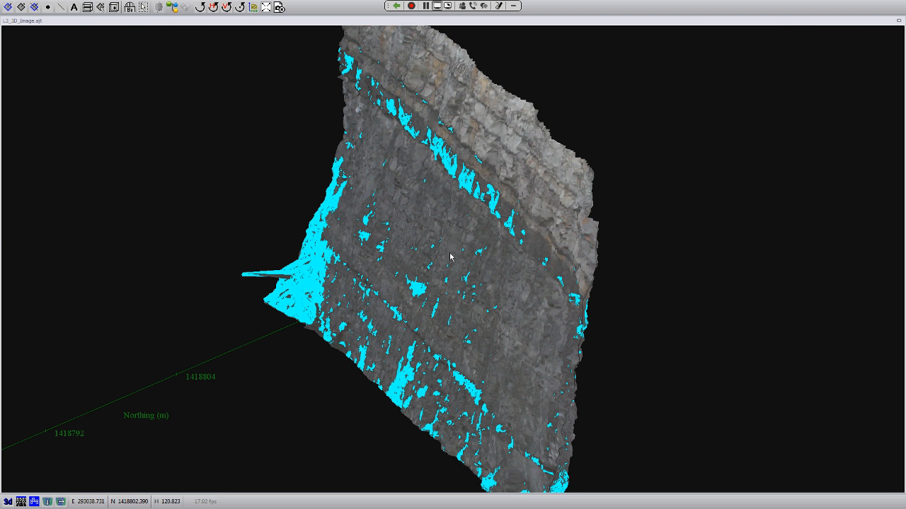
drag(450, 253, 451, 253)
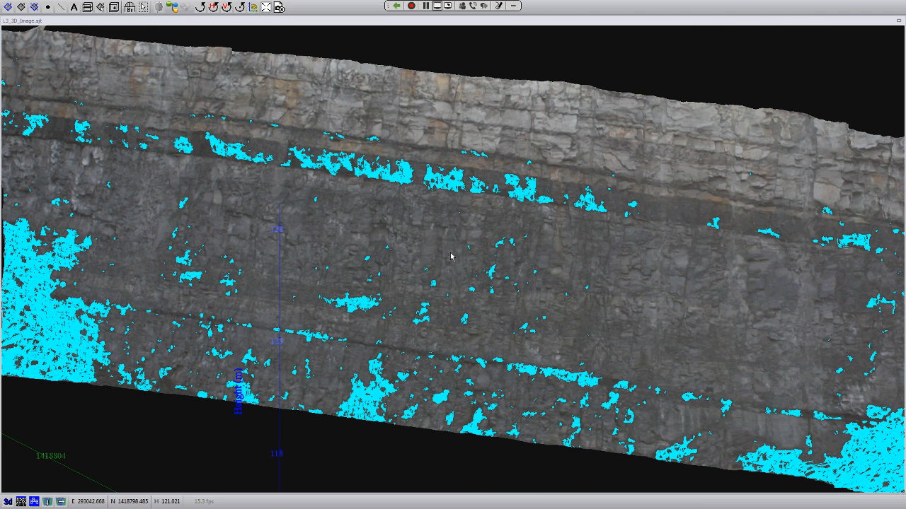
drag(451, 256, 451, 255)
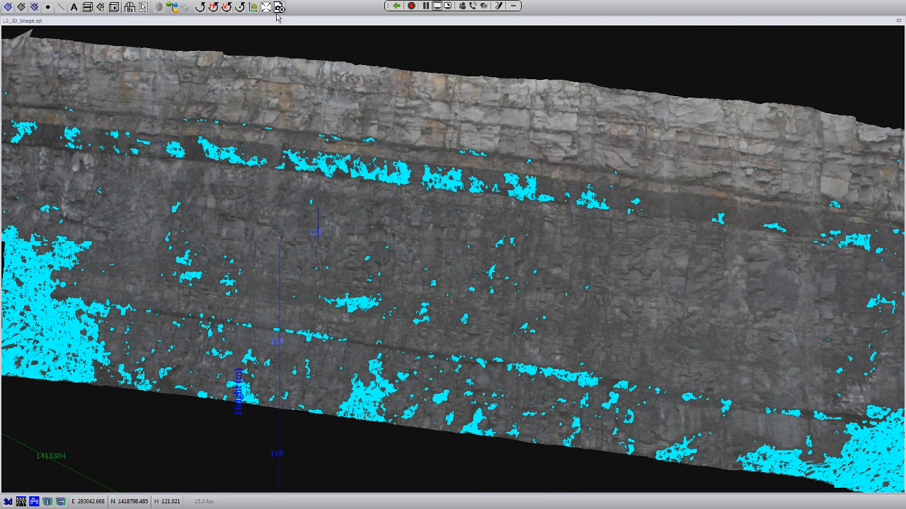
click(279, 7)
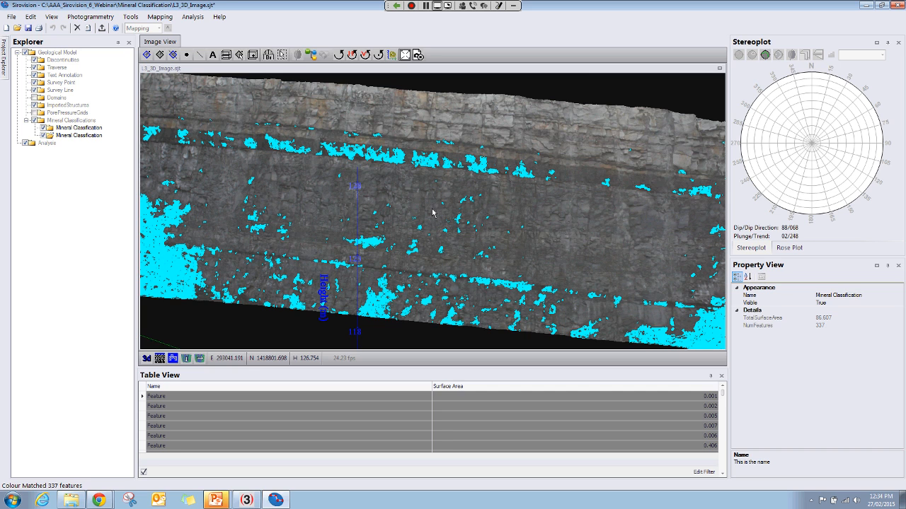
Start an export for the second mineral classification and save the changes to L3_3D_Image.
click(74, 129)
click(69, 136)
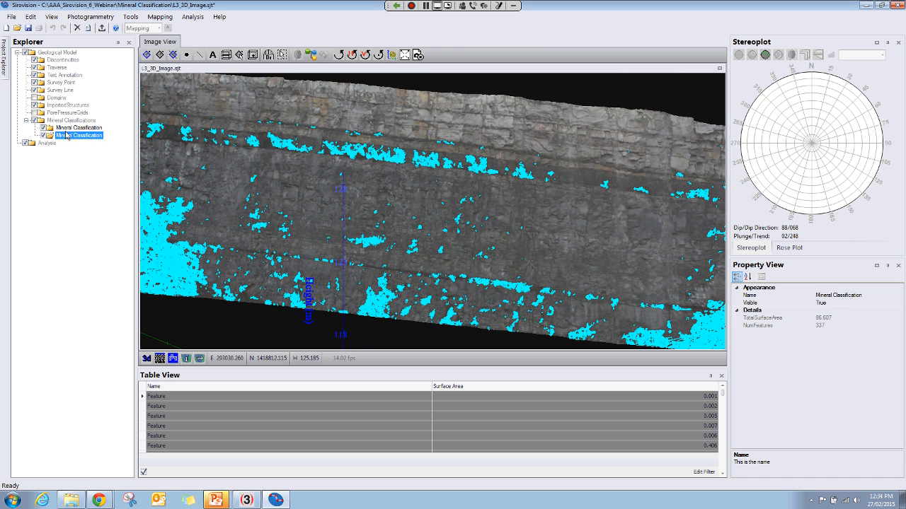
click(103, 29)
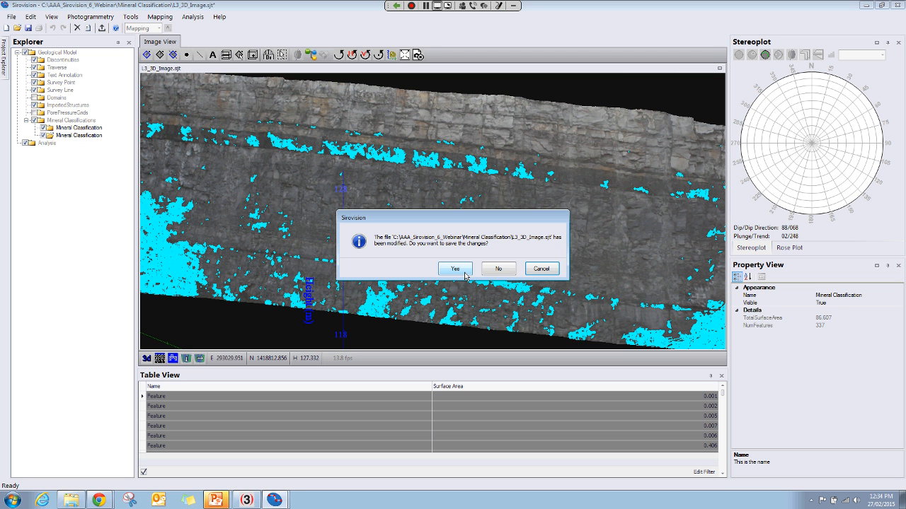
click(459, 270)
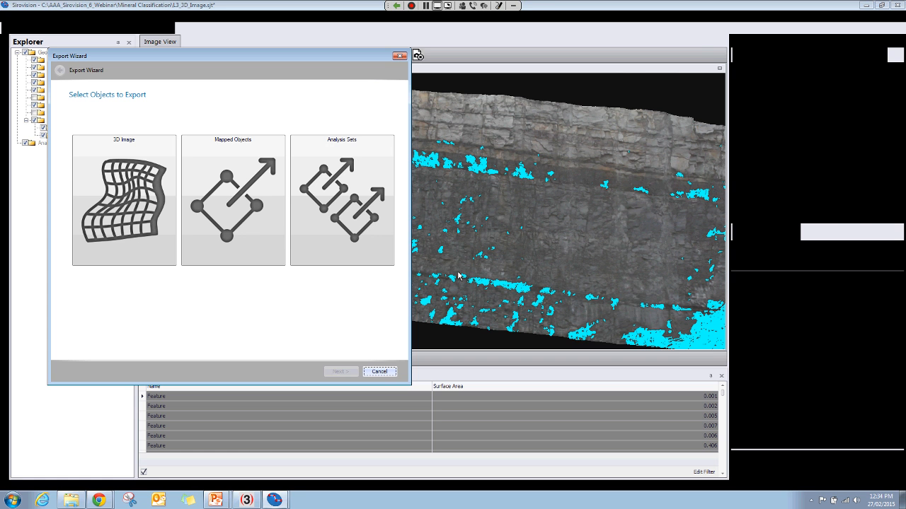
Review the export formats for mapped objects of the Mineral Classification type, and leave the wizard without exporting.
click(232, 205)
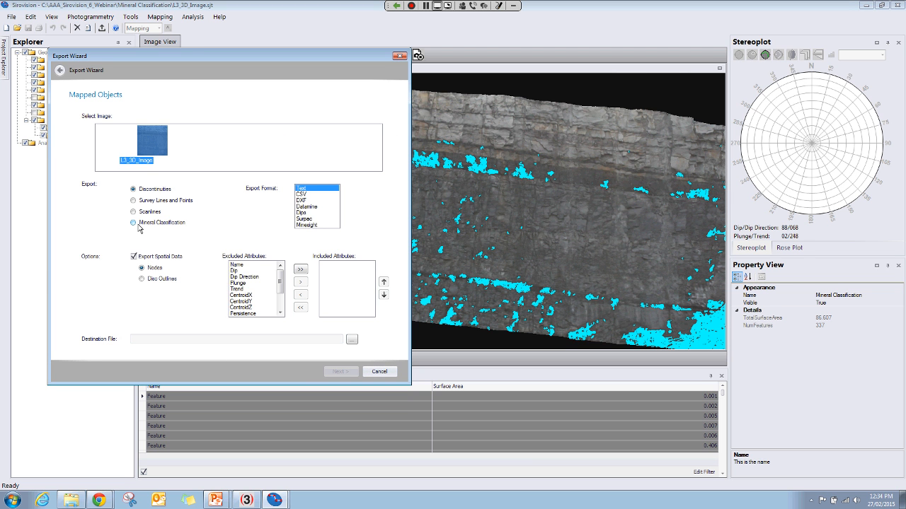
click(134, 223)
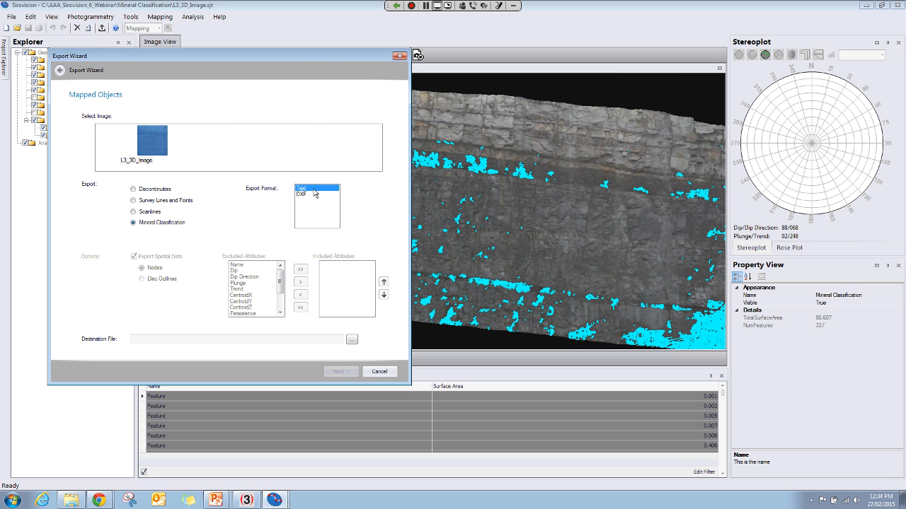
click(376, 371)
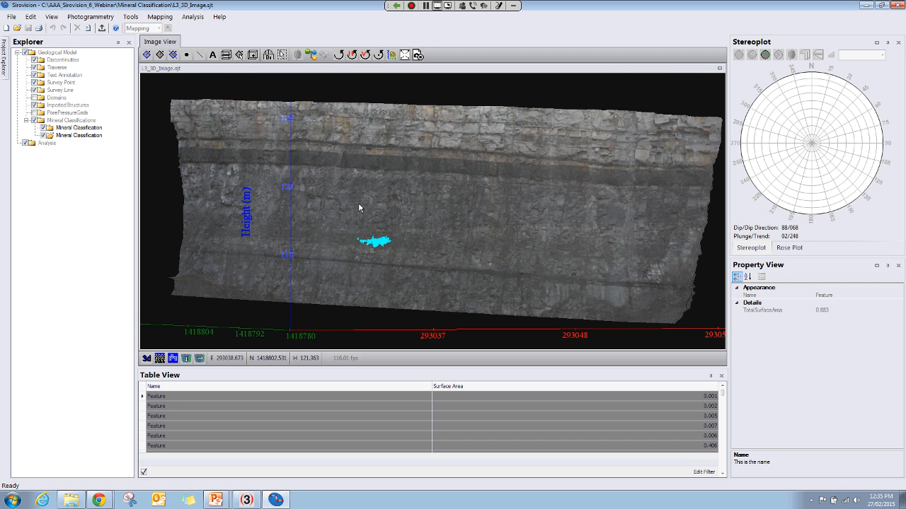
mouse_move(244, 200)
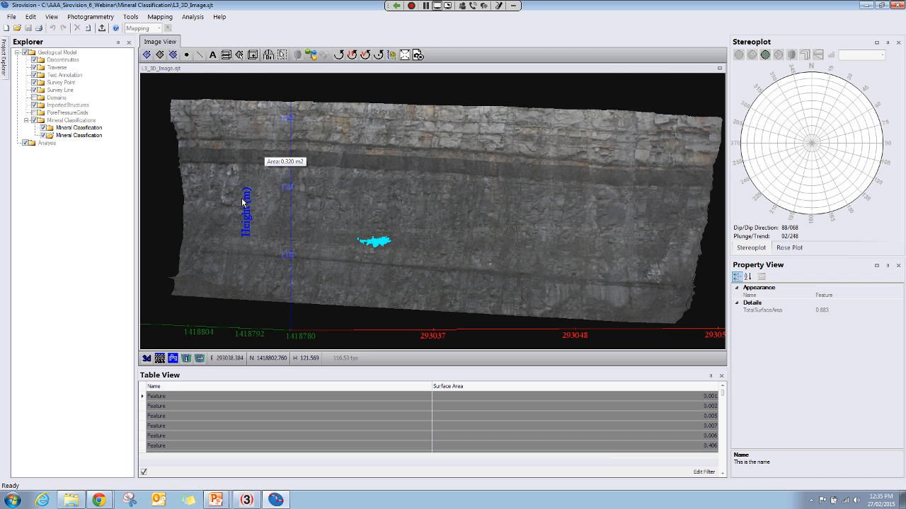
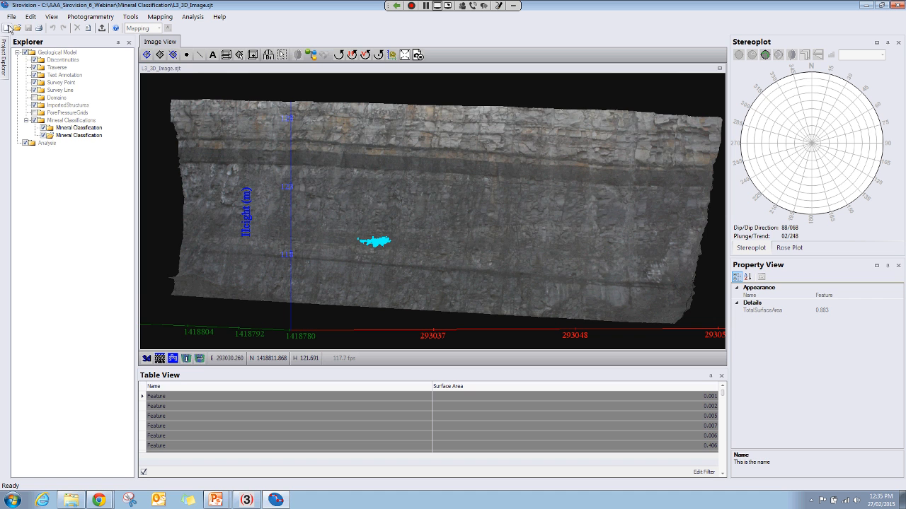
Start a new photogrammetry project titled Demo 3 with the Camera sensor type and survey data left as Unavailable.
click(7, 28)
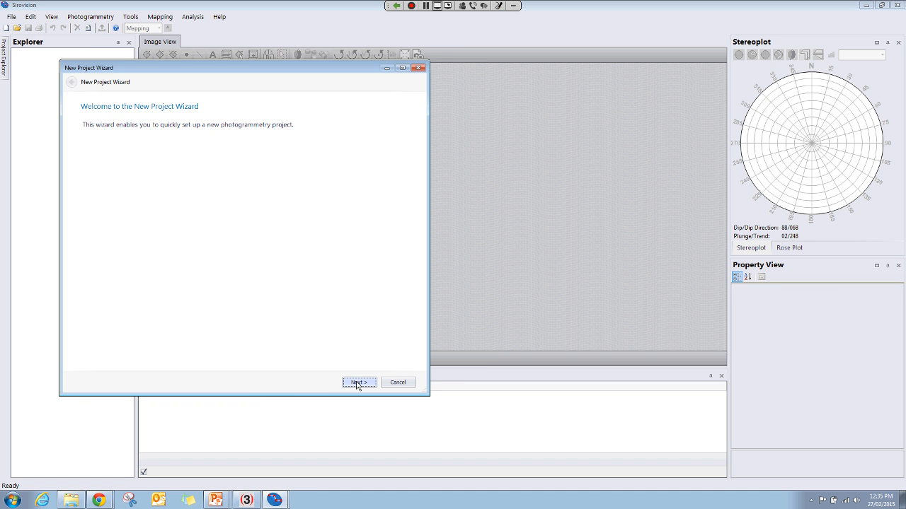
click(357, 383)
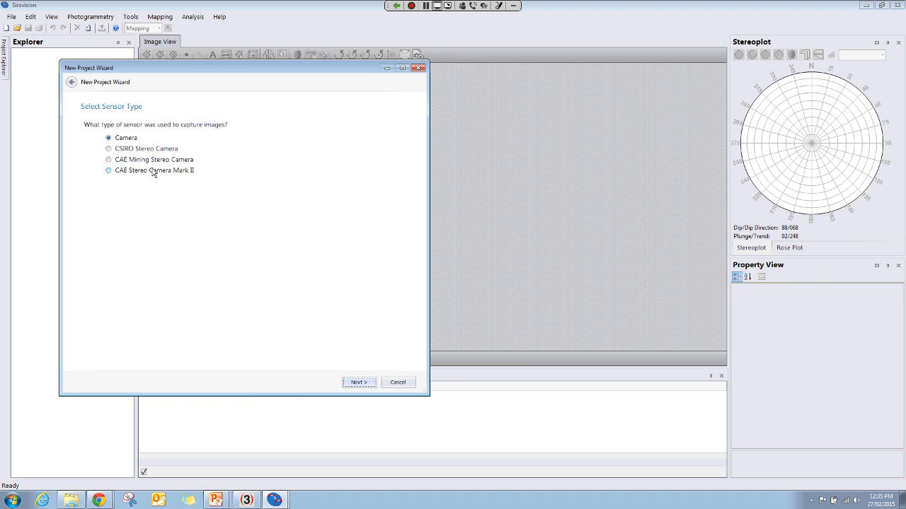
click(357, 382)
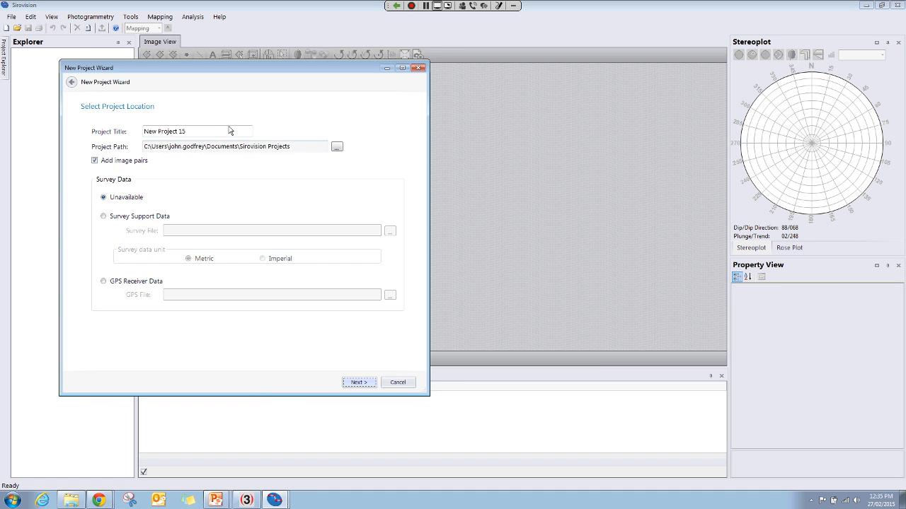
text(Demo 3)
click(366, 384)
click(365, 383)
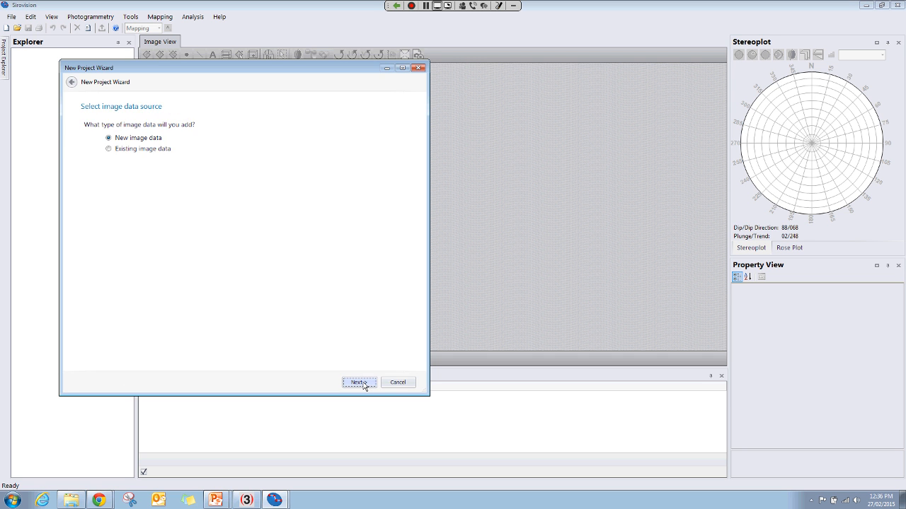
Choose new image data and set the image folder to C:\AAA_Sirovision_6_Webinar\Reduced Resolution RAW.
click(364, 383)
click(399, 135)
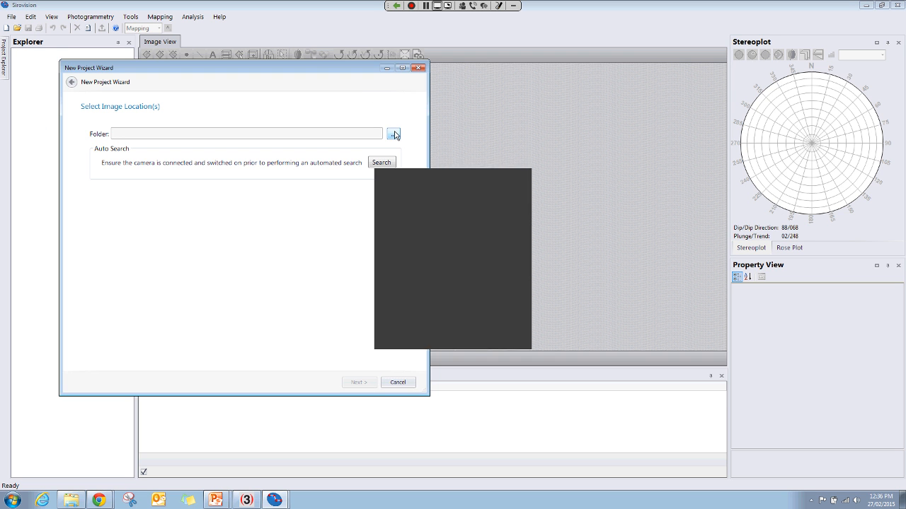
double_click(411, 227)
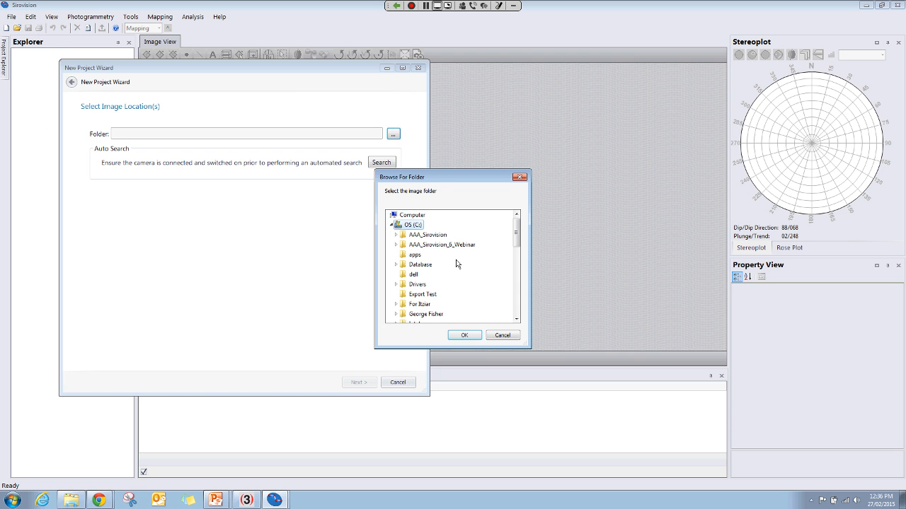
double_click(440, 245)
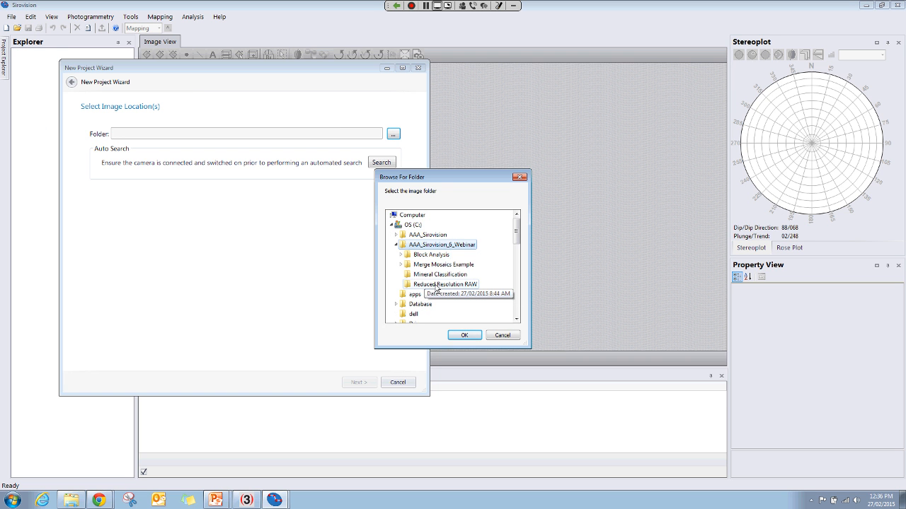
click(442, 285)
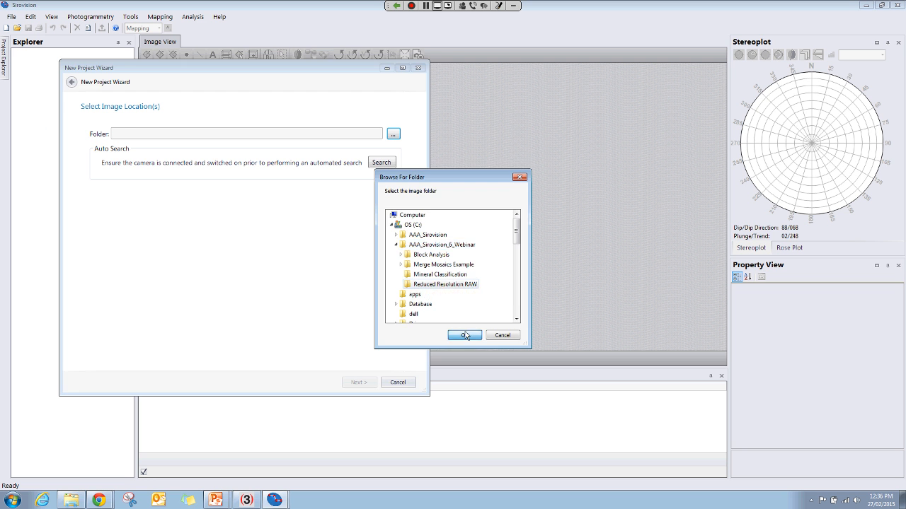
click(465, 336)
click(358, 385)
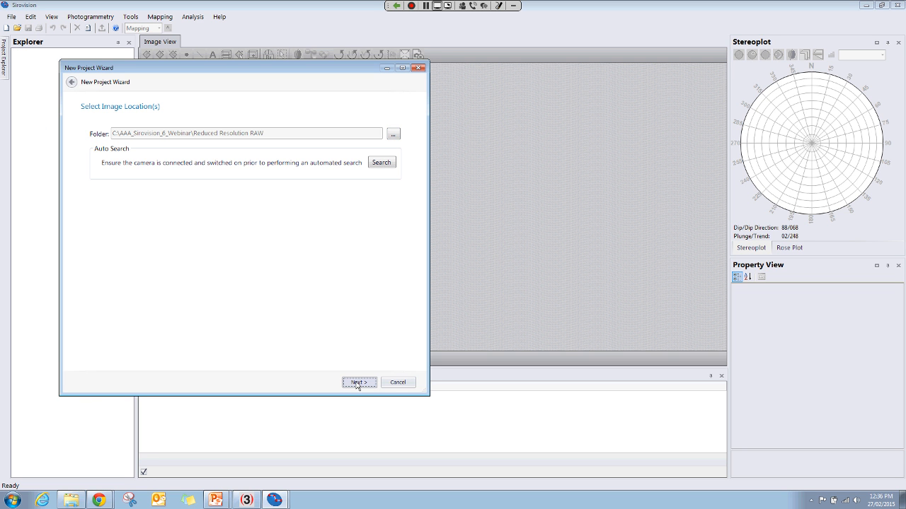
Pair 01_L.NEF with 01_R.NEF and add the pair to the project without applying a file naming schema.
click(119, 209)
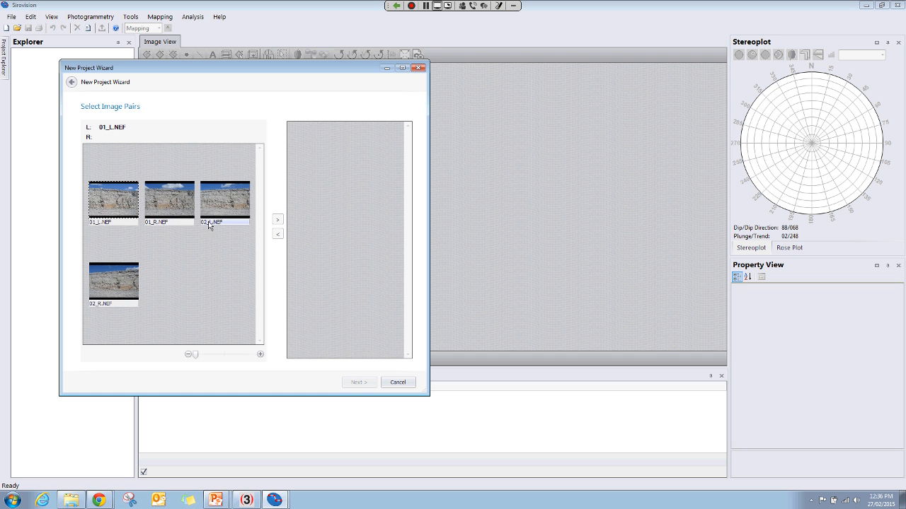
click(167, 224)
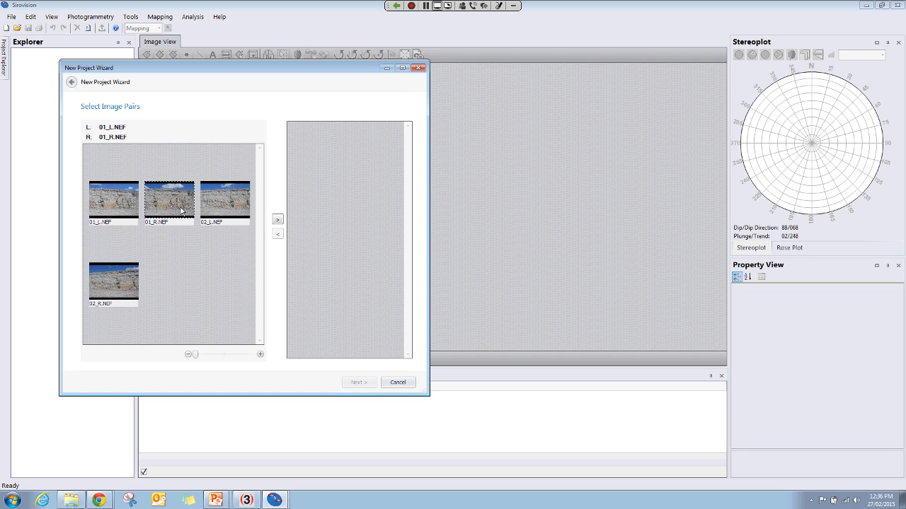
click(278, 220)
click(359, 384)
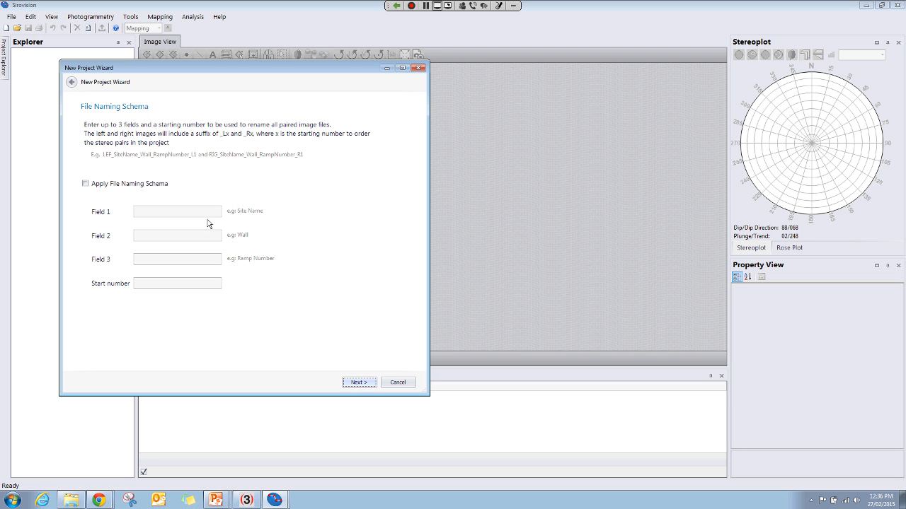
click(359, 383)
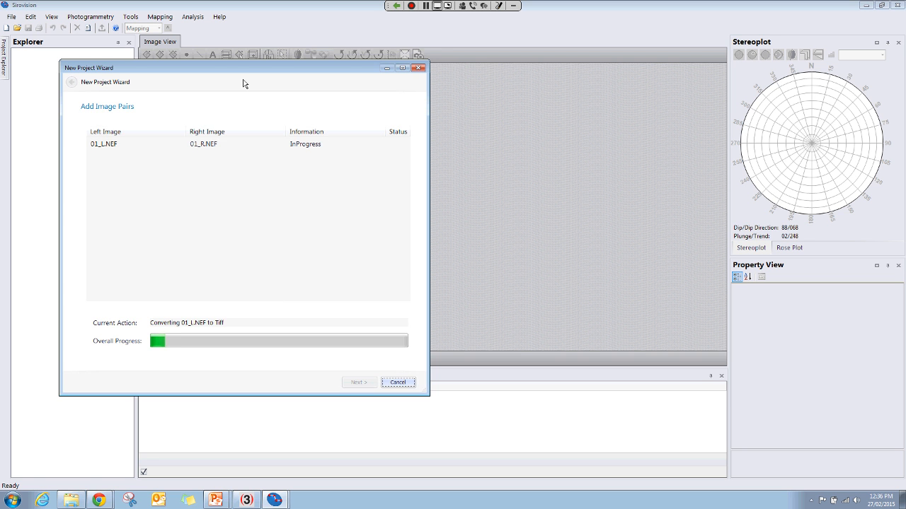
drag(243, 76, 294, 65)
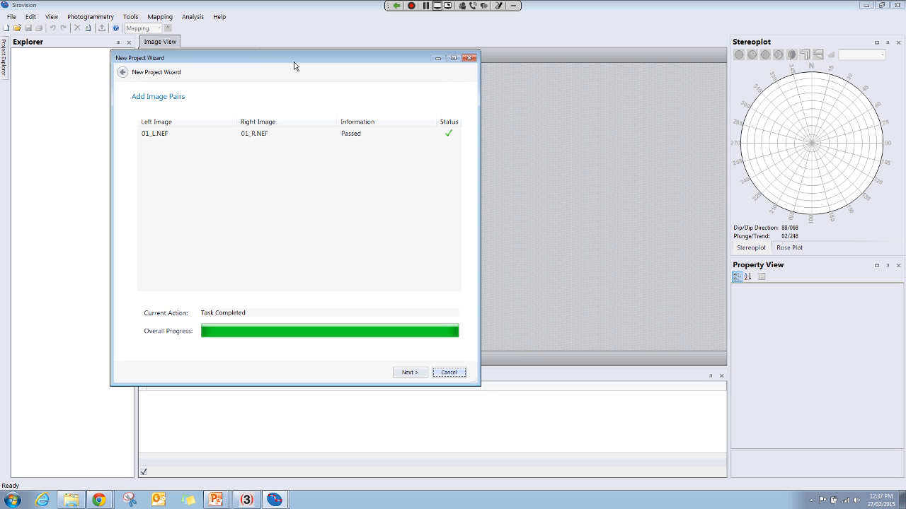
In the maximized wizard's resolution settings, reduce the image size by 75% and the image quality to 8 bits.
click(409, 375)
click(455, 59)
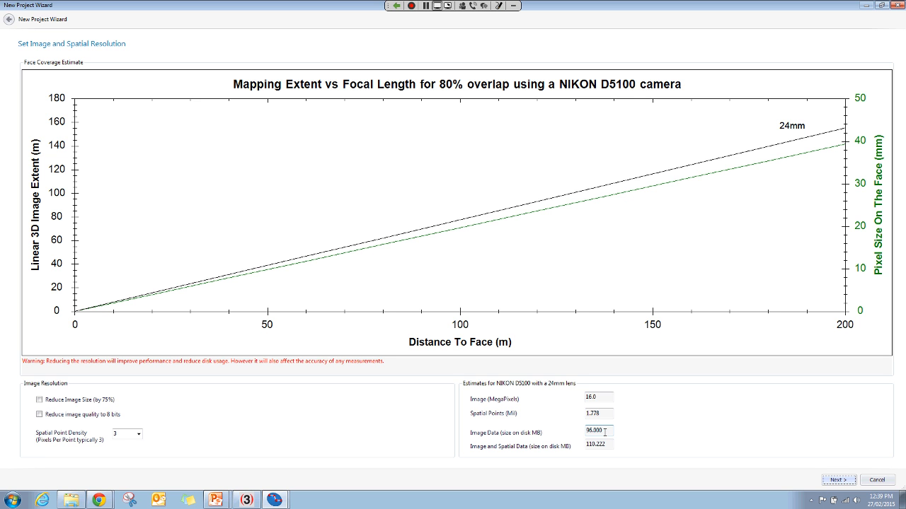
click(40, 401)
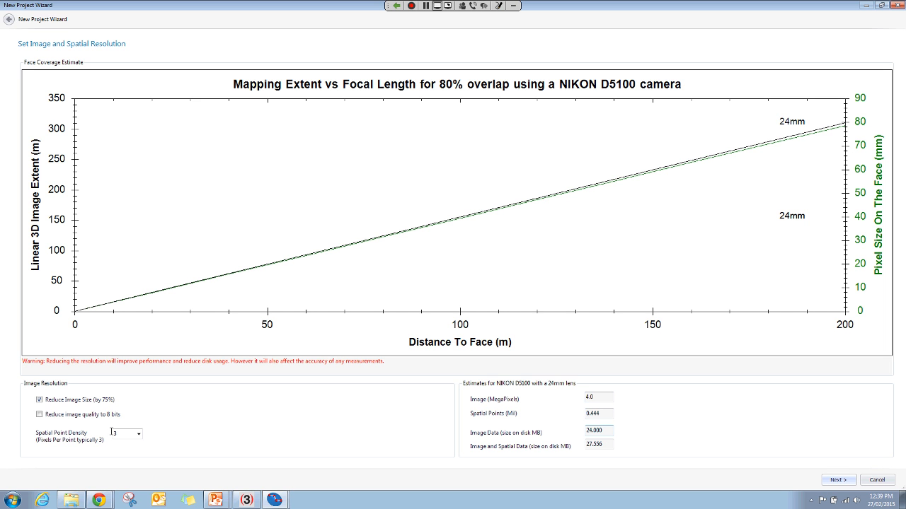
click(40, 415)
click(600, 431)
Try a spatial point density of 1 pixel per point and return it to 3.
click(138, 435)
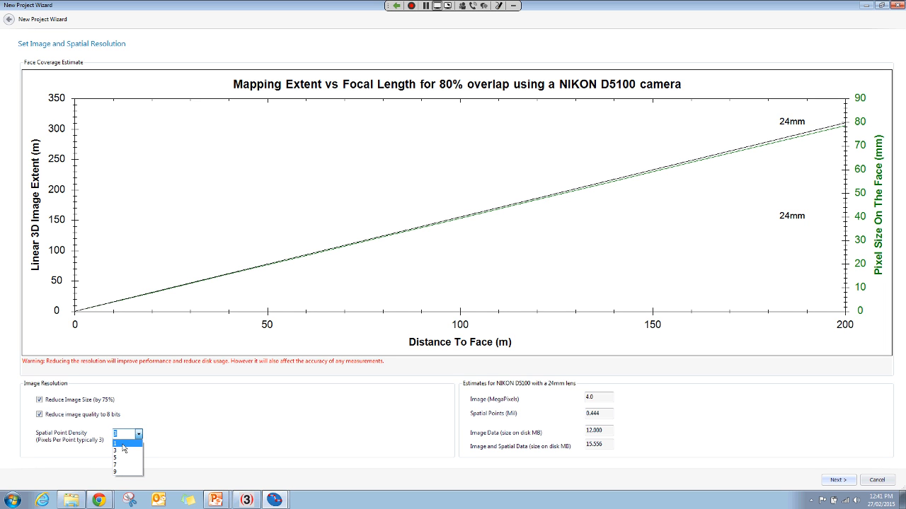
click(123, 444)
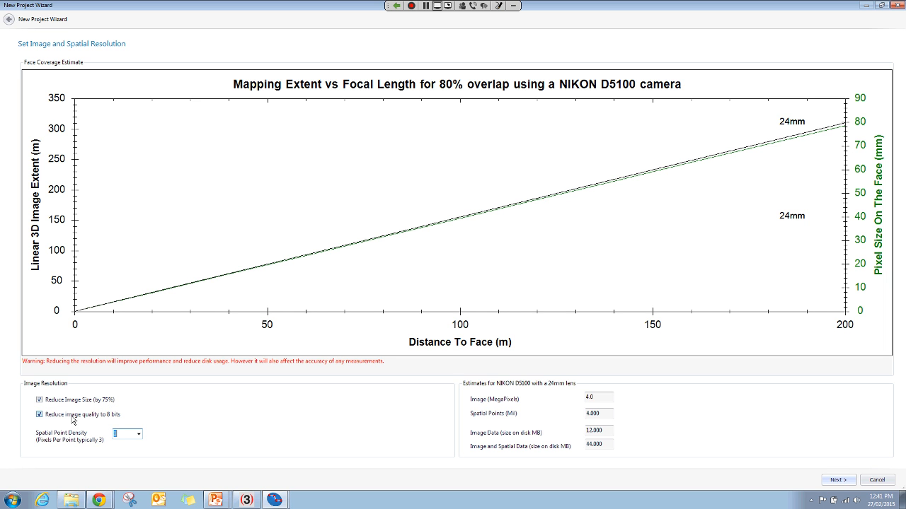
click(138, 435)
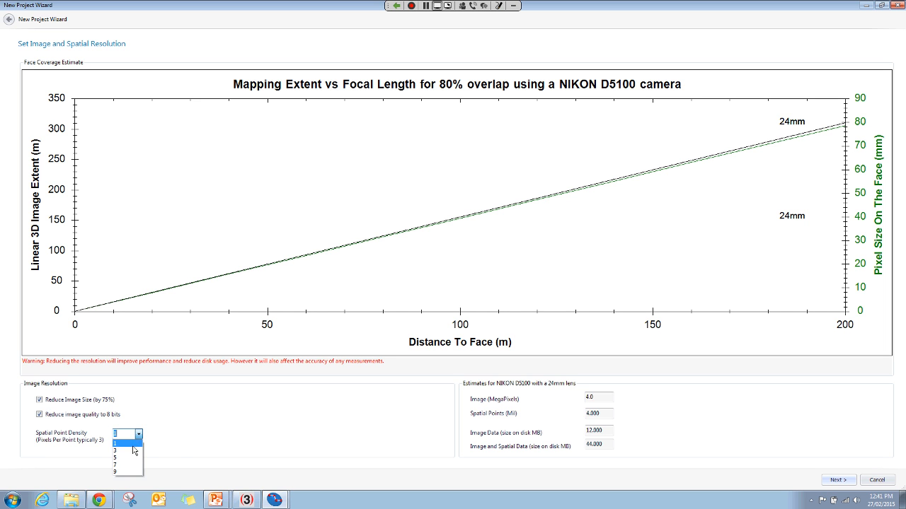
click(127, 450)
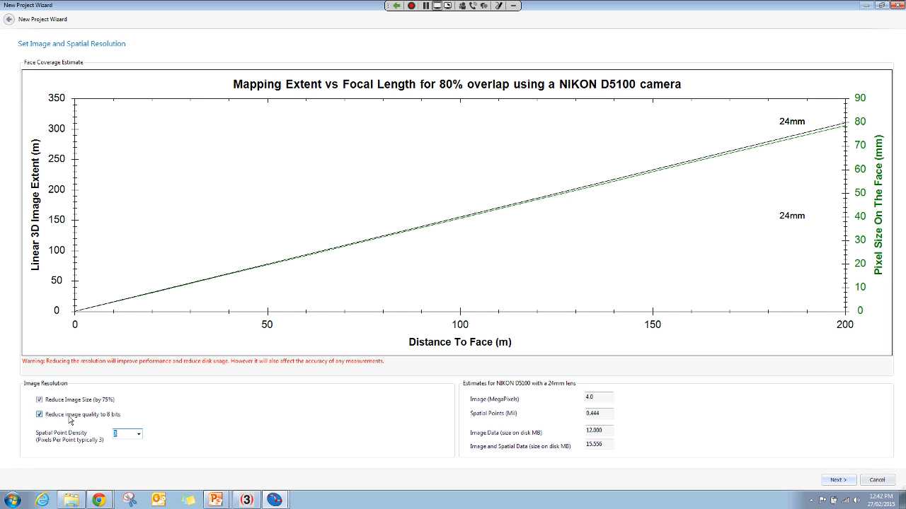
Accept the resolution settings and finish creating the Demo 3 project.
click(841, 481)
click(839, 480)
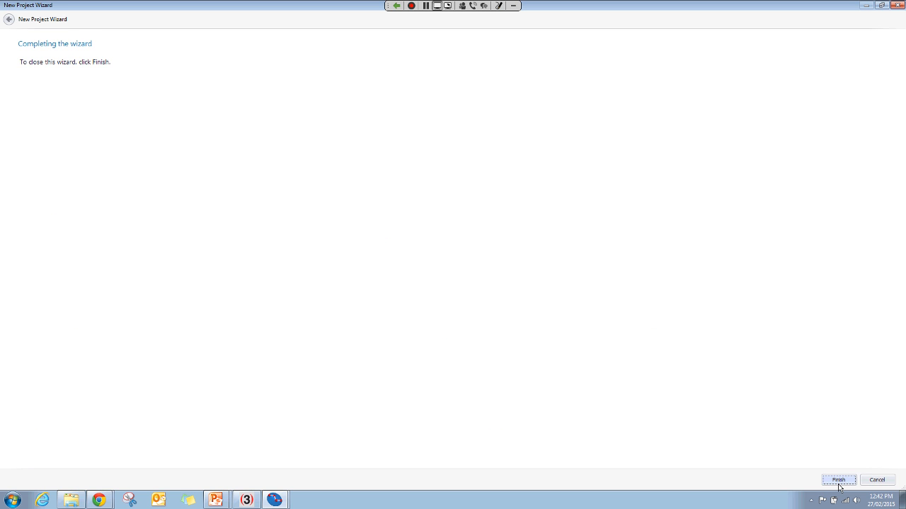
click(838, 480)
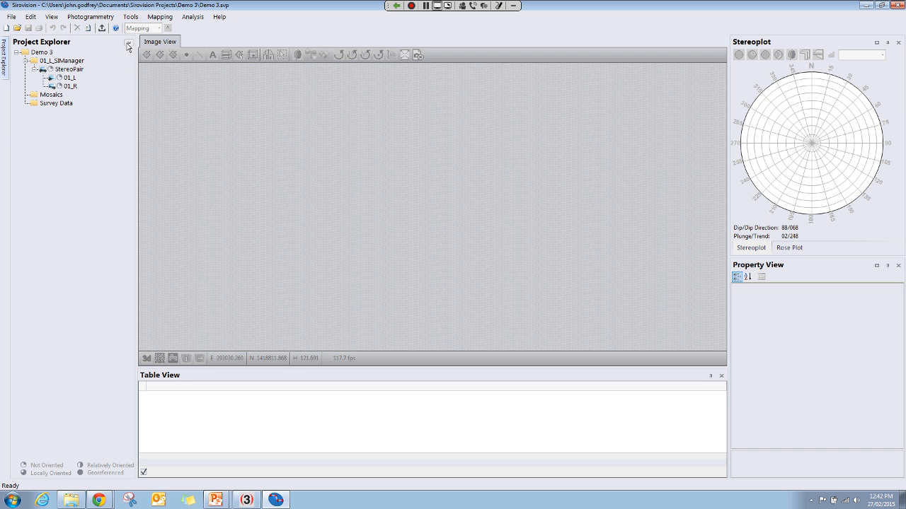
Keep the Project Explorer docked, and view the left image 01_L of the stereo pair before closing it.
click(128, 46)
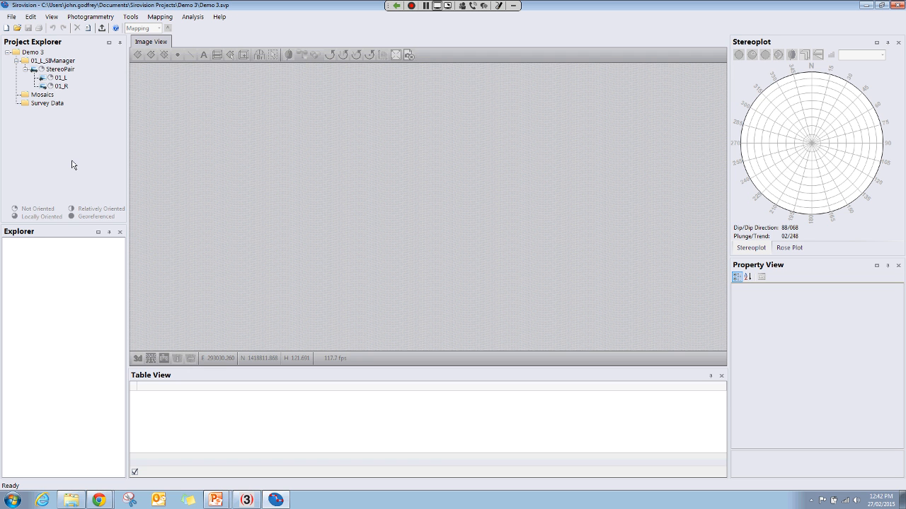
double_click(61, 78)
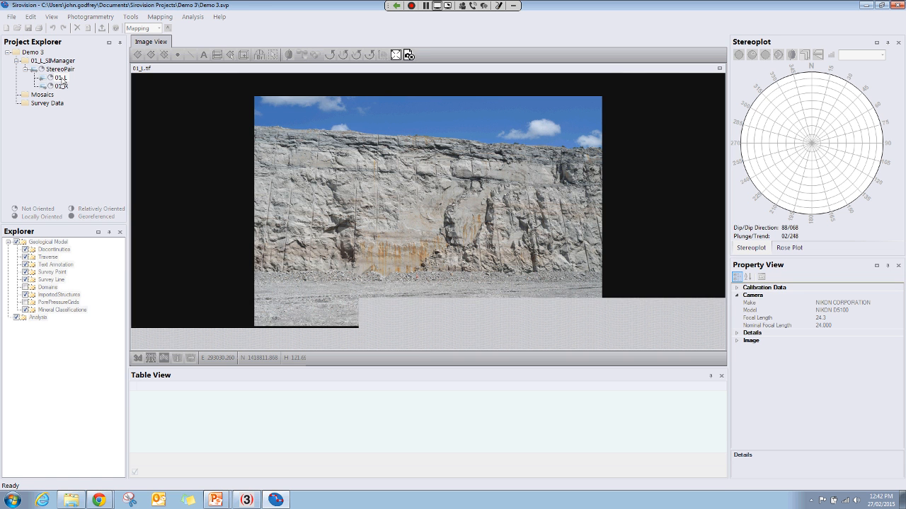
click(410, 56)
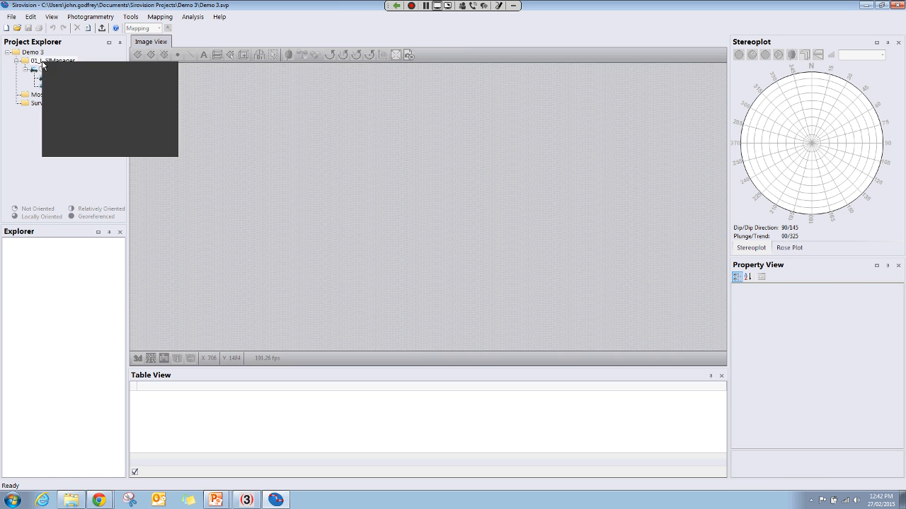
Try to build a 3D image from 01_L_SIManager and dismiss the build message.
right_click(45, 61)
click(81, 67)
drag(178, 80, 278, 90)
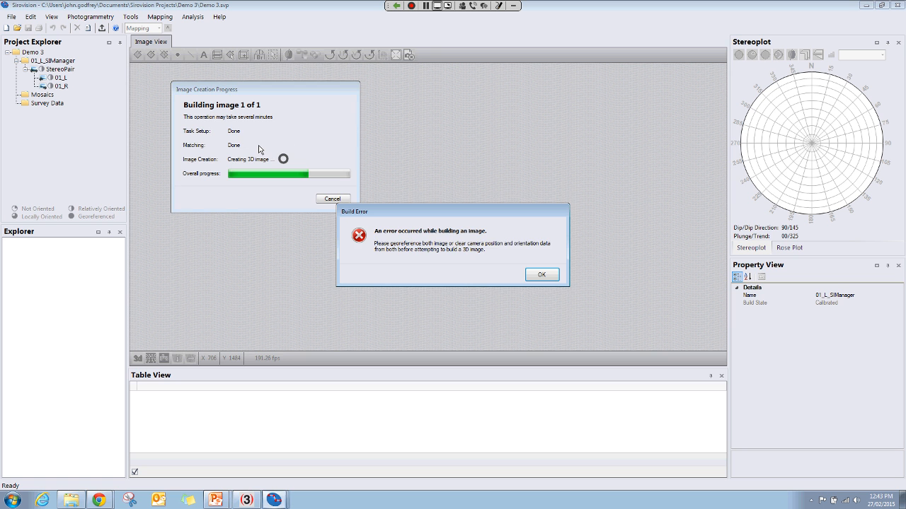
click(547, 277)
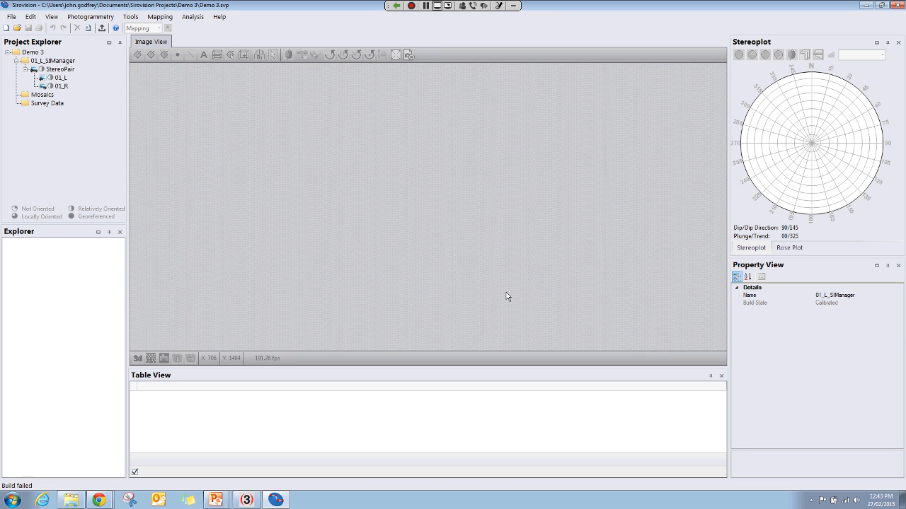
Exit and restart Sirovision, closing the presentation and minimizing the browser window, and reopen the recent project Demo 3.svp.
click(11, 17)
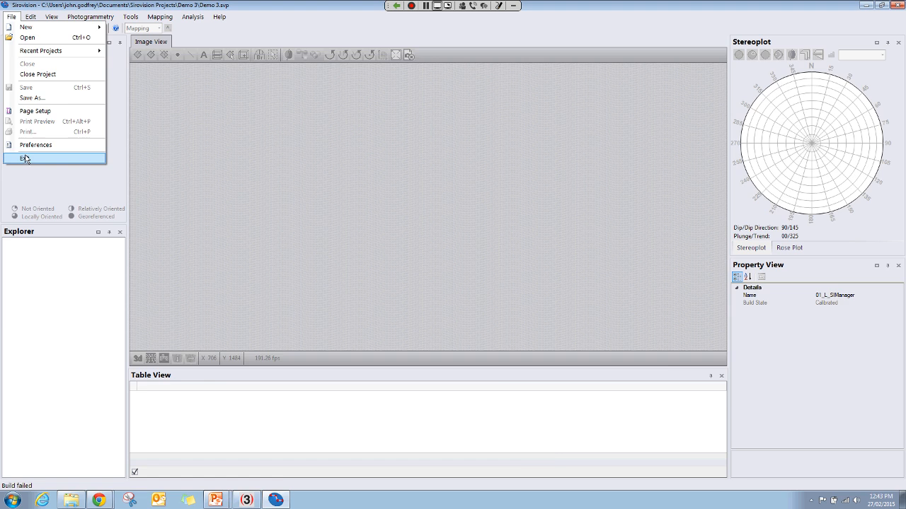
click(26, 155)
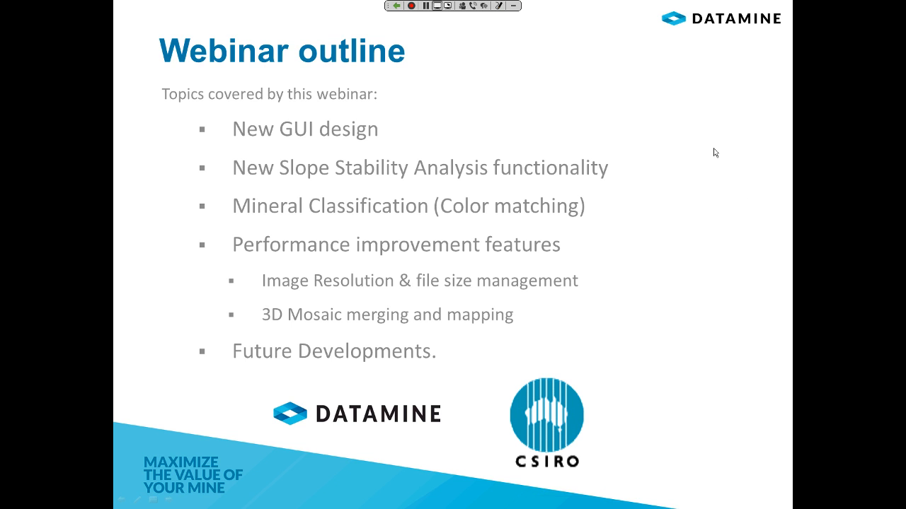
key(Escape)
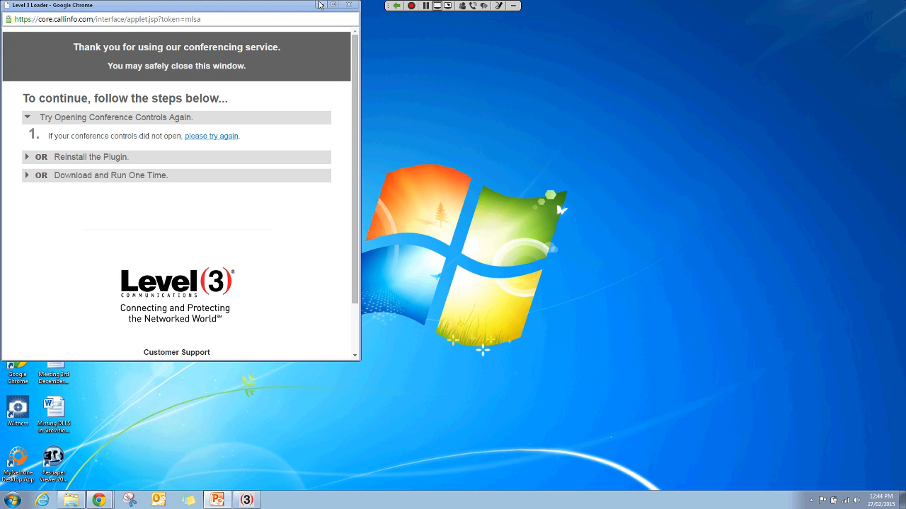
click(319, 5)
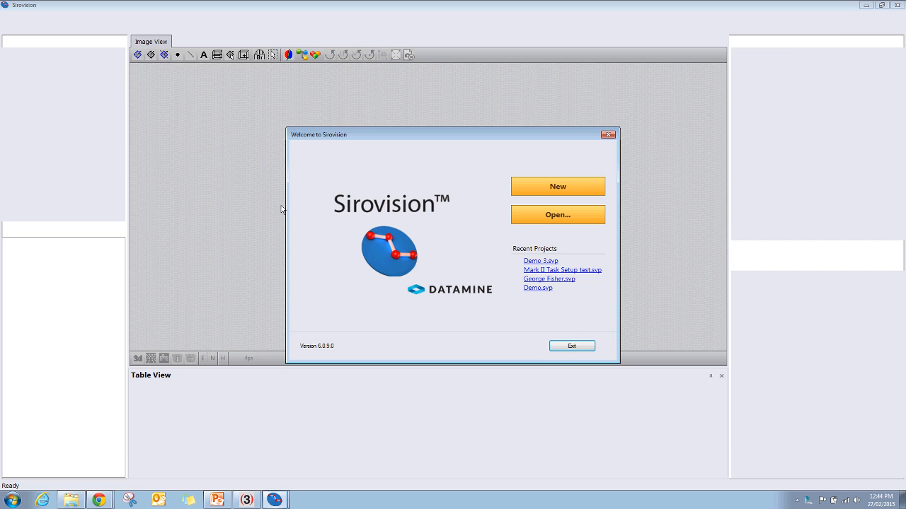
click(537, 261)
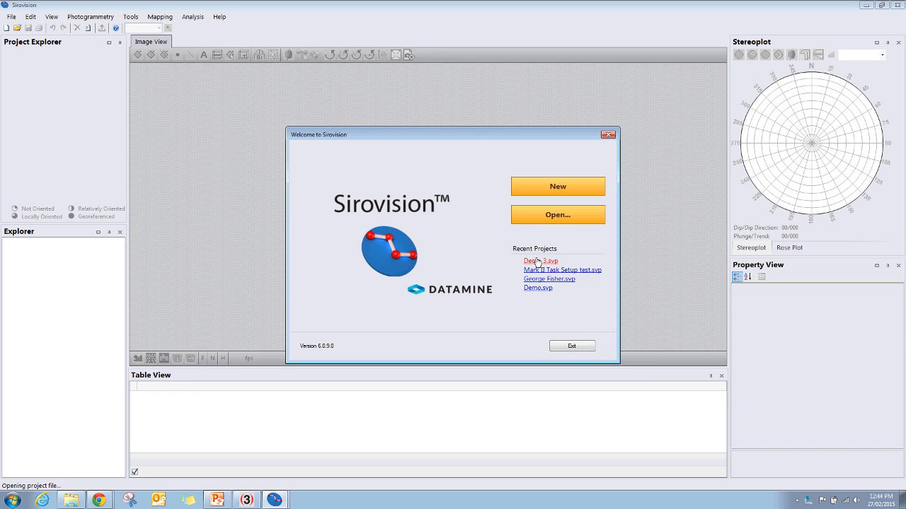
Build the 3D image from 01_L_SIManager and open the resulting 01_L_3D_Image for viewing.
click(43, 62)
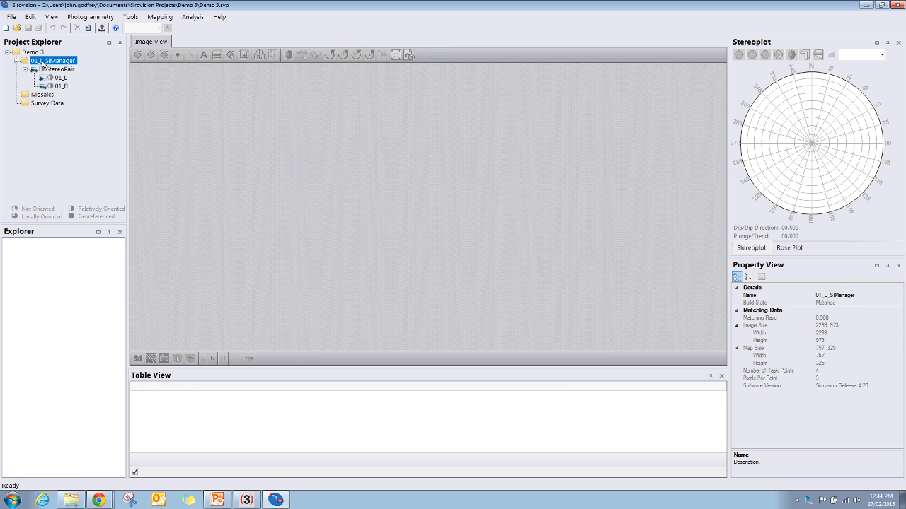
right_click(43, 62)
click(83, 68)
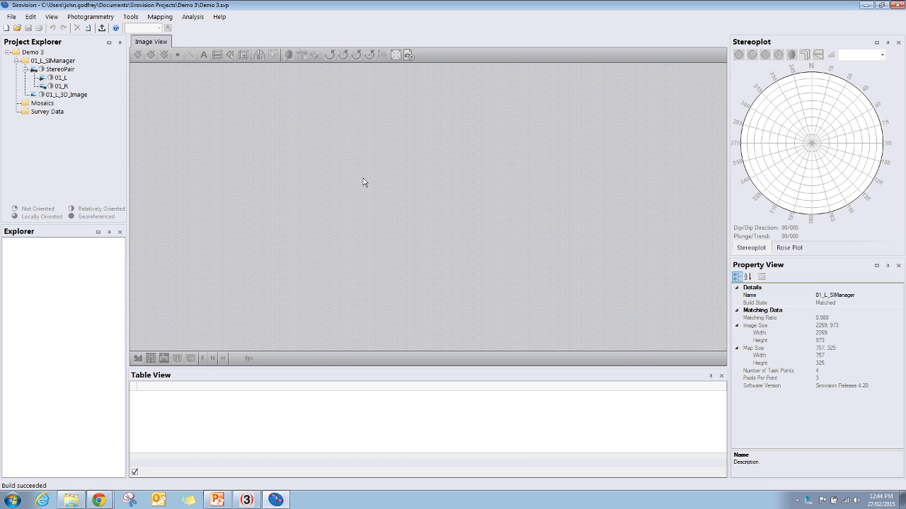
click(63, 96)
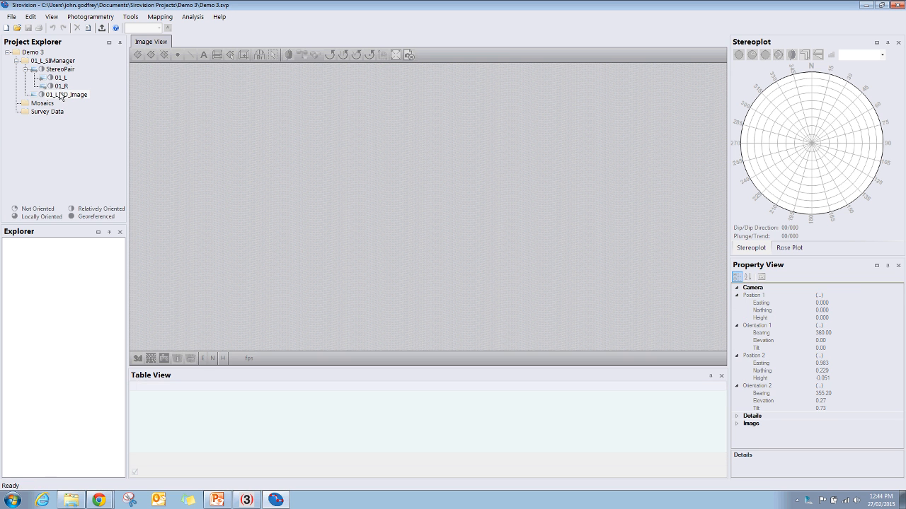
double_click(64, 96)
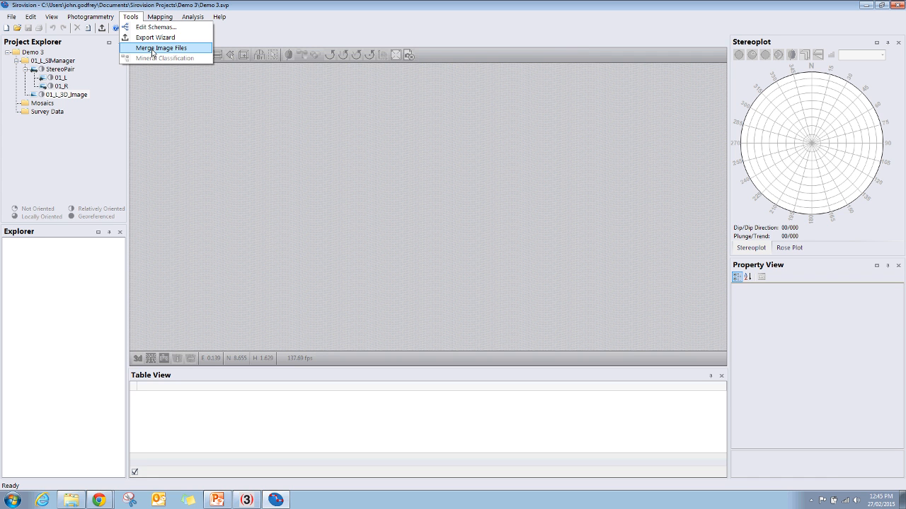
Start merging image files and add Mosaic1 and Mosaic2 from the Merge Mosaics Example\Mosaics_with_structures folder.
click(189, 51)
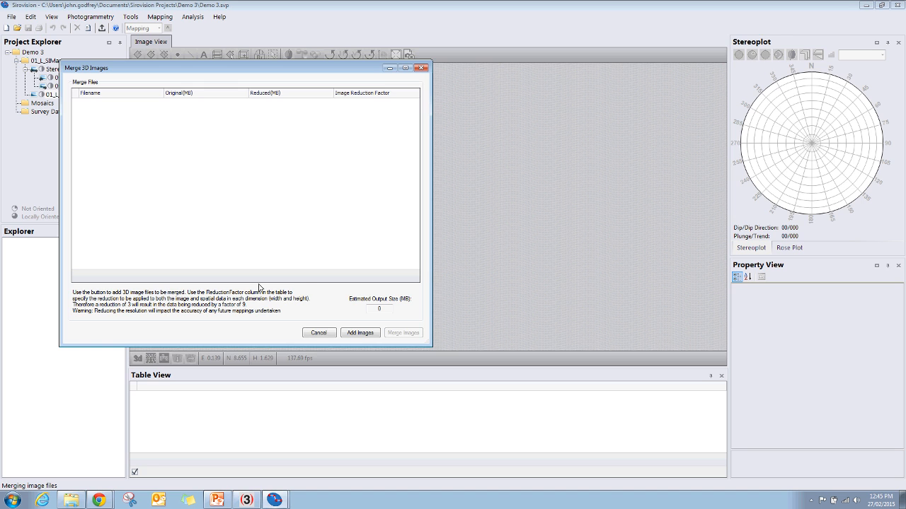
click(404, 67)
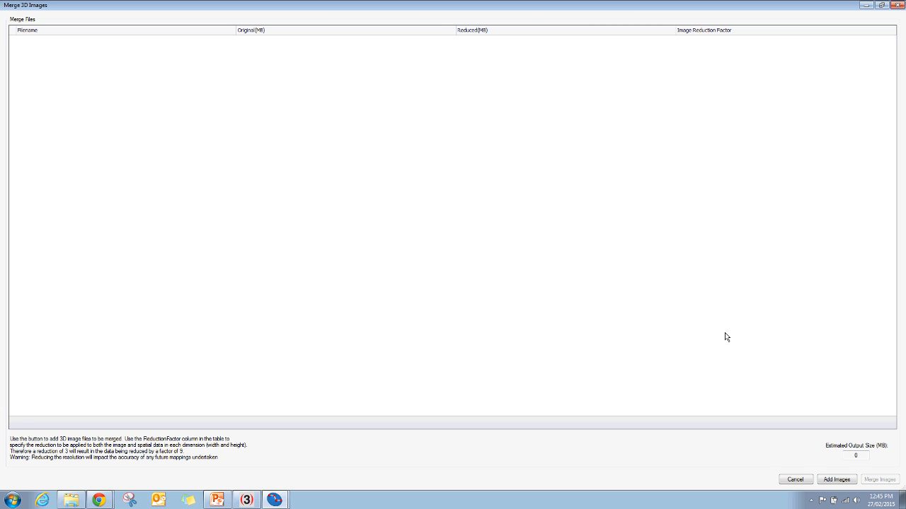
click(837, 480)
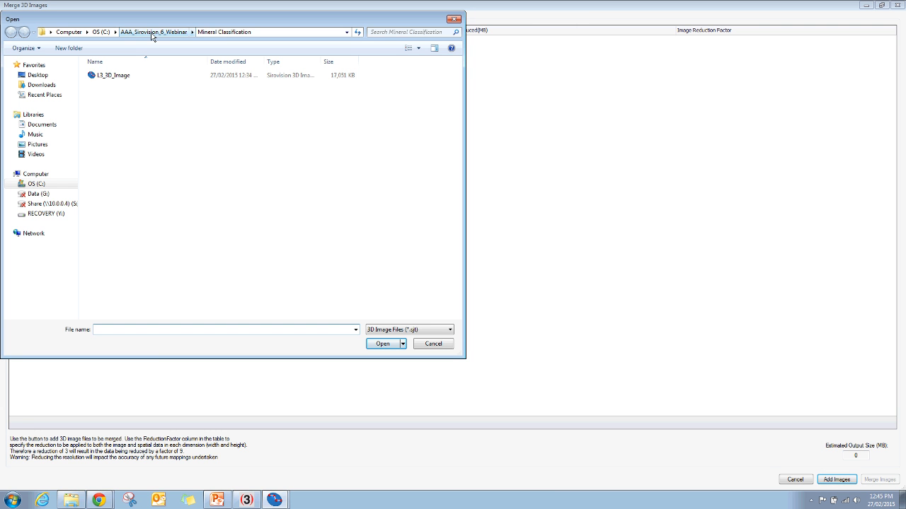
click(152, 32)
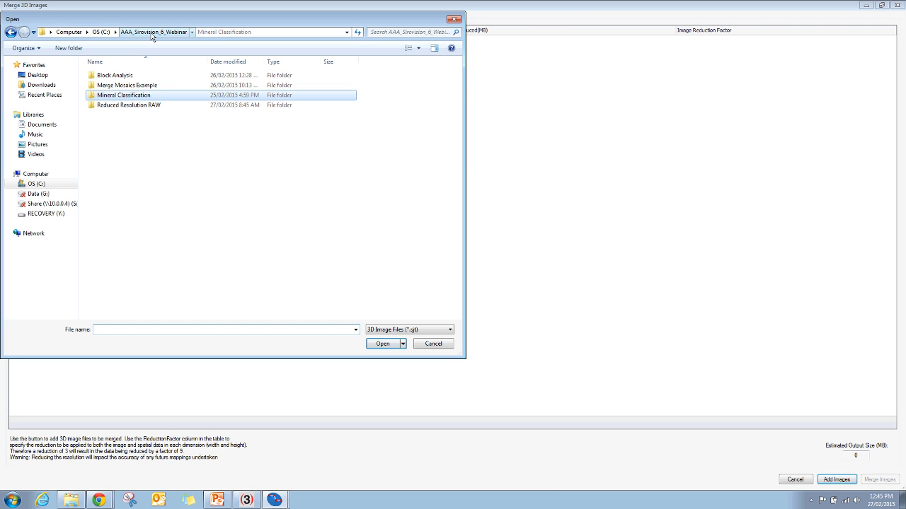
double_click(126, 86)
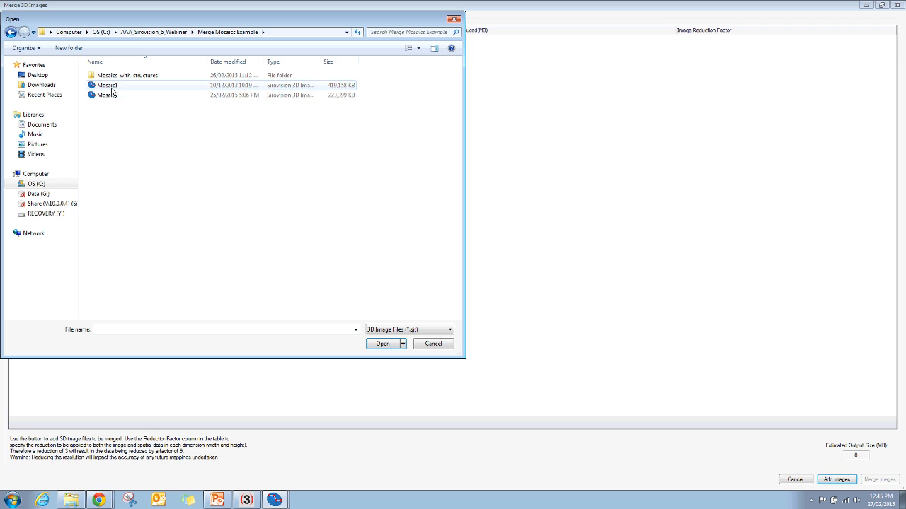
double_click(126, 75)
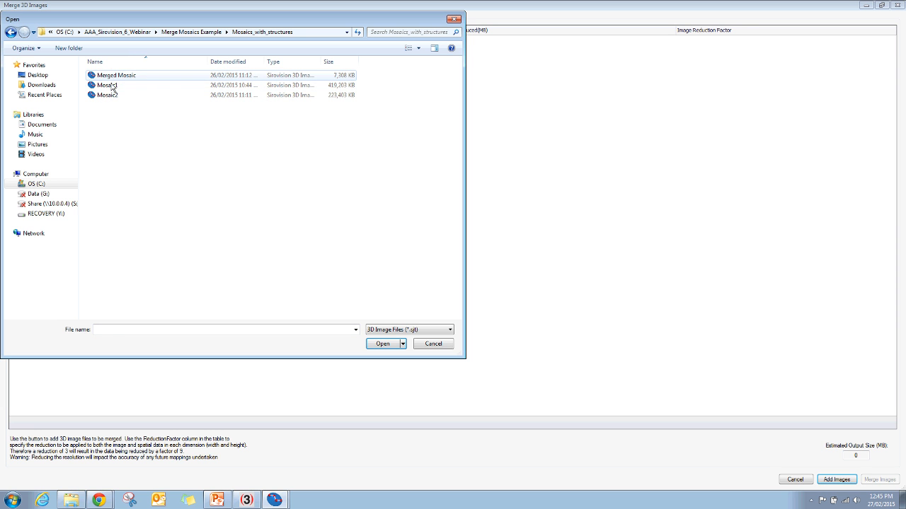
click(112, 88)
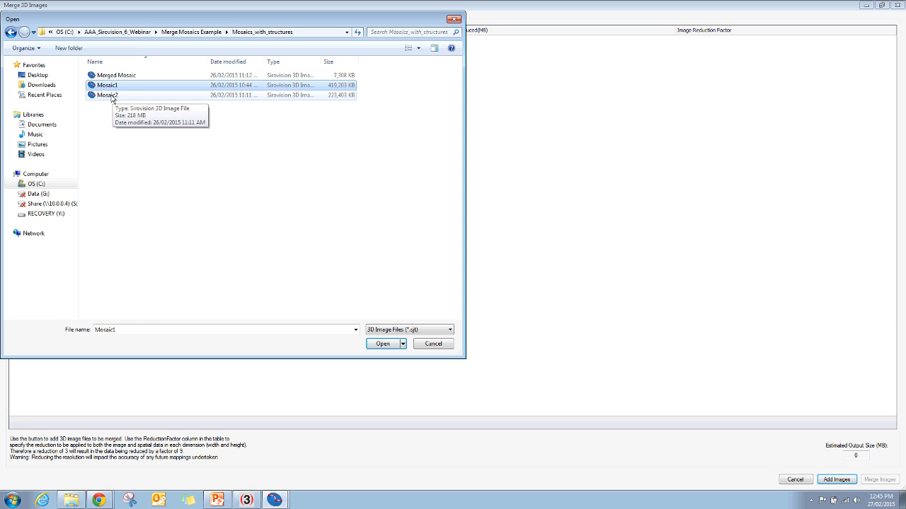
ctrl+click(111, 96)
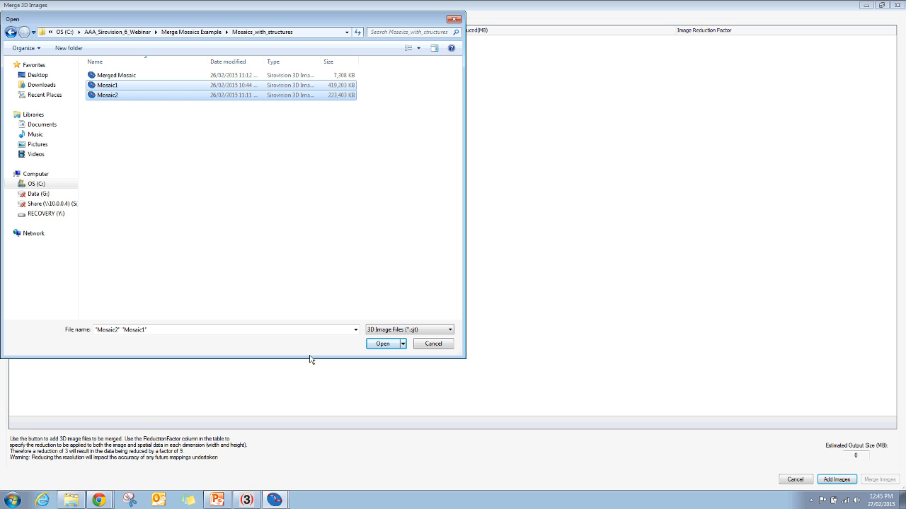
click(382, 344)
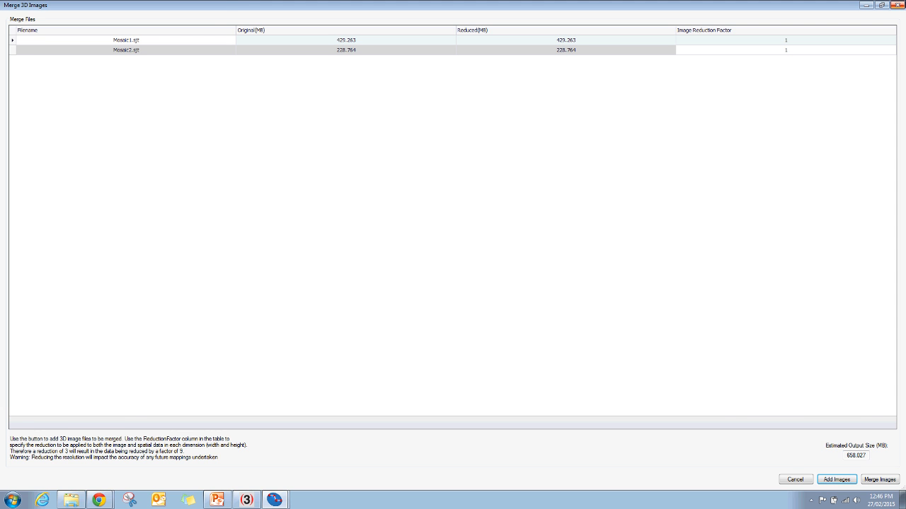
Restore the merge window to its smaller size and set the image reduction factor to 8 for both Mosaic1.sjt and Mosaic2.sjt.
click(882, 6)
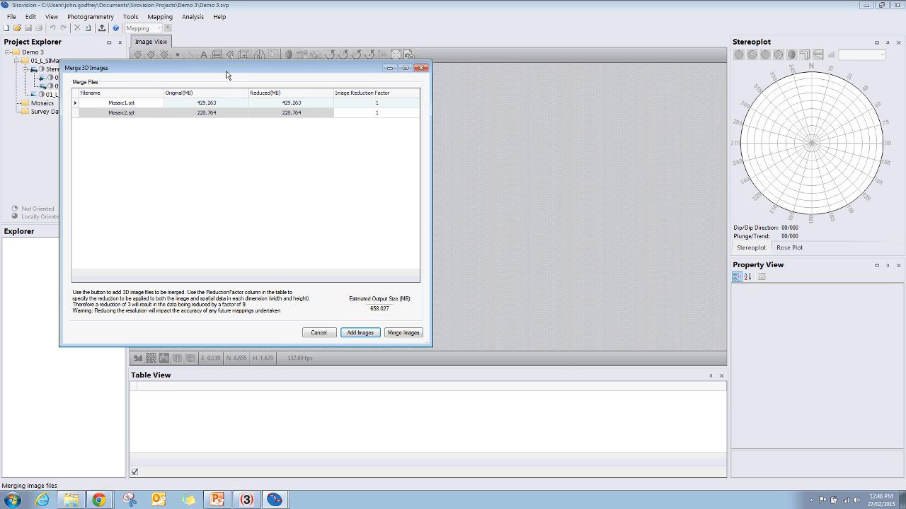
drag(227, 76, 366, 93)
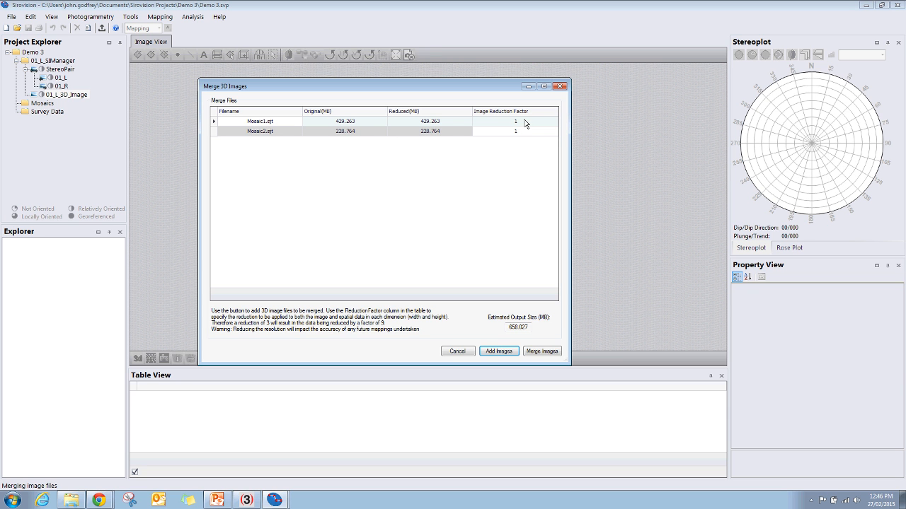
click(524, 124)
click(525, 124)
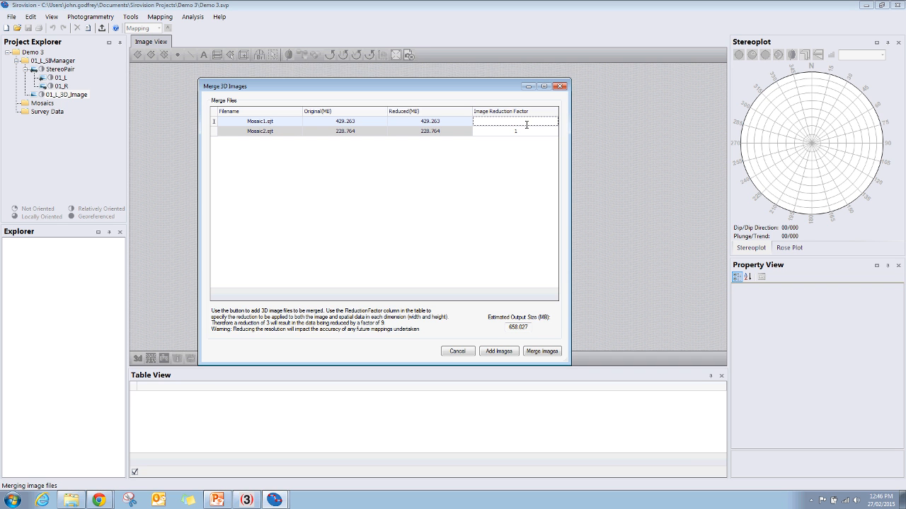
text(9)
key(BackSpace)
text(8)
click(520, 131)
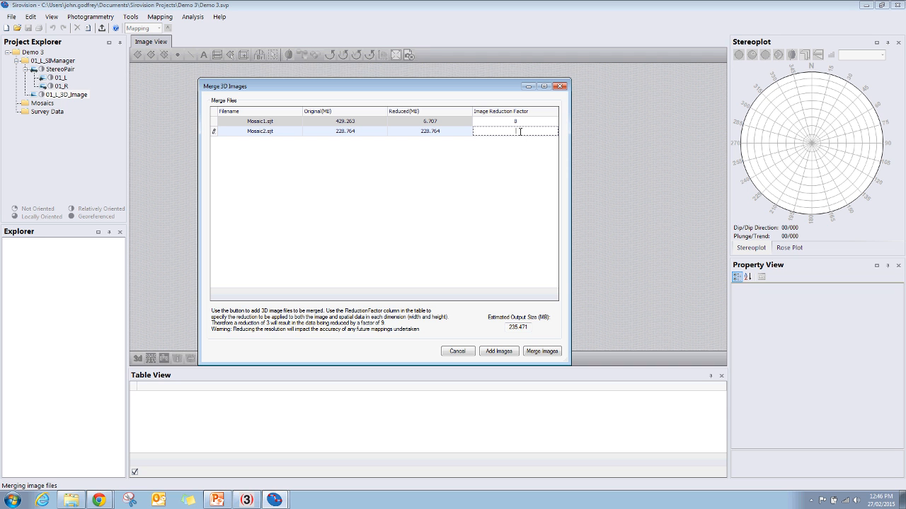
text(8)
click(510, 146)
Merge the two mosaics and save the result as New Mosaic in the Mosaics_with_structures folder.
click(540, 354)
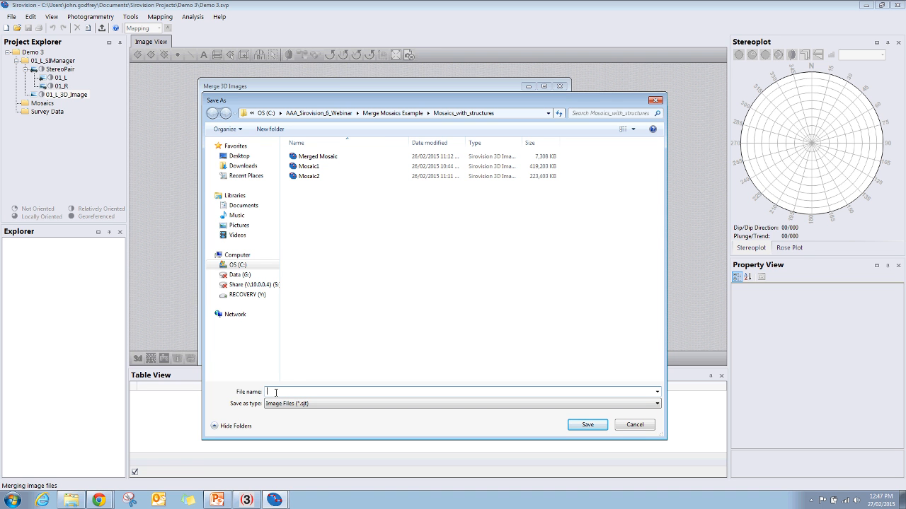
text(New cMosaic)
click(586, 425)
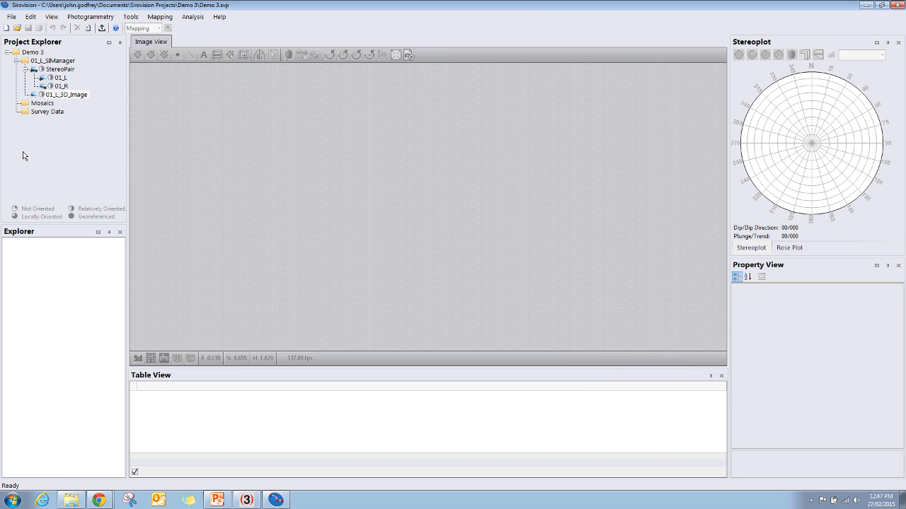
Open the merged New Mosaic file from the Merge Mosaics Example\Mosaics_with_structures folder.
click(18, 29)
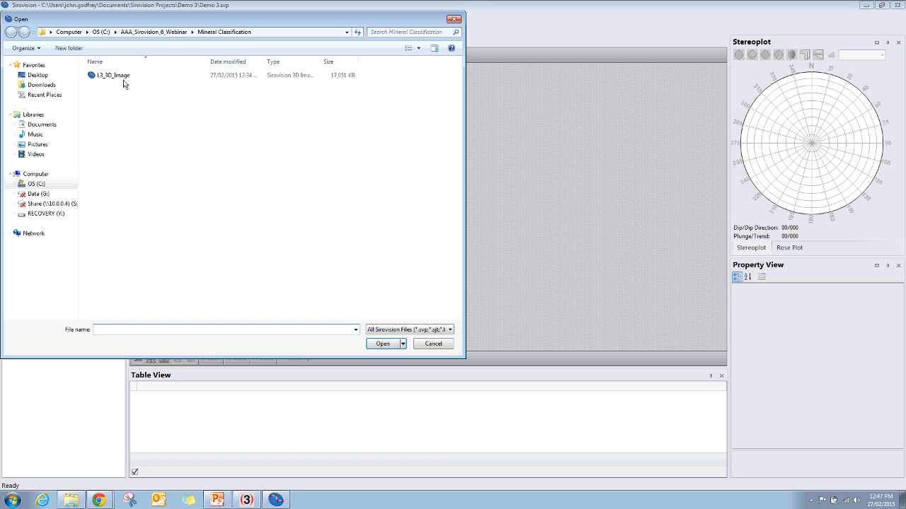
click(153, 32)
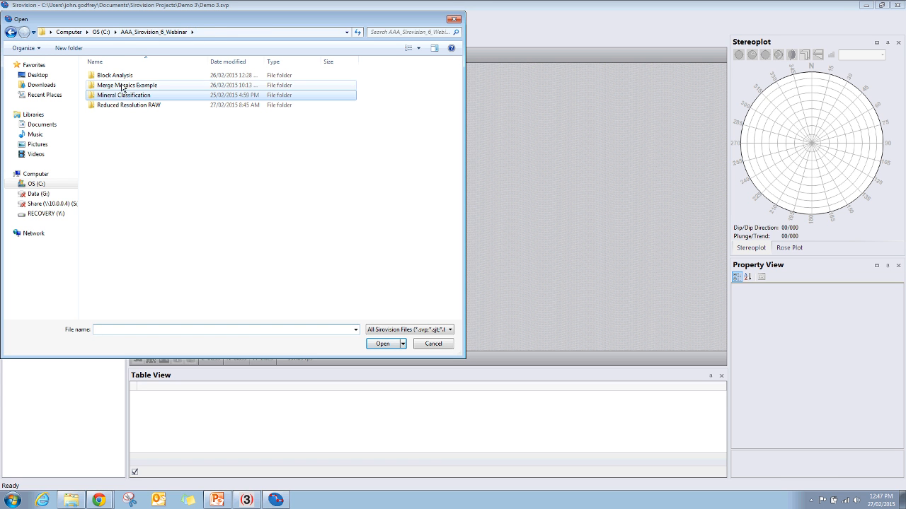
double_click(163, 85)
double_click(126, 75)
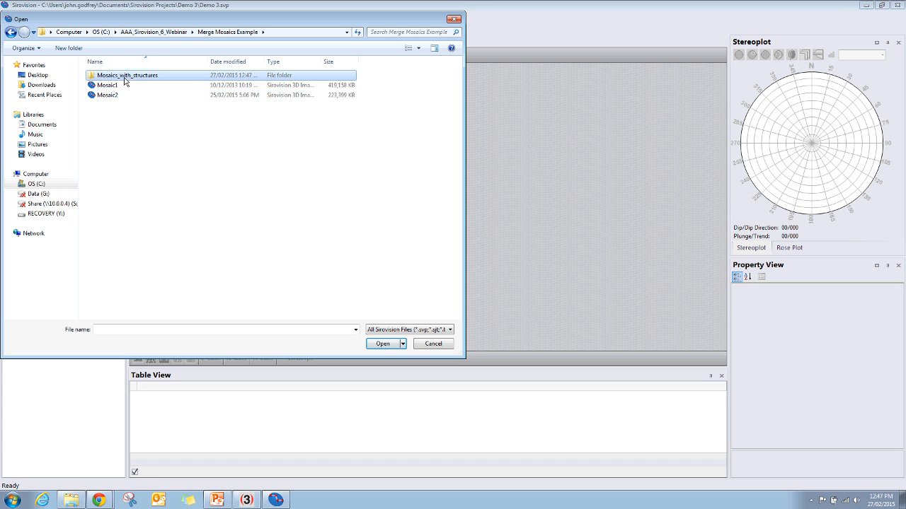
click(114, 107)
click(382, 344)
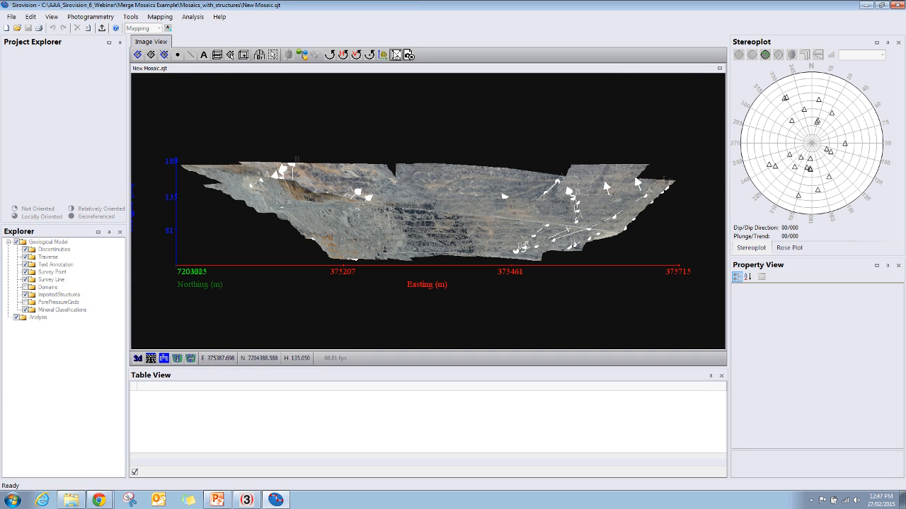
Show the merged mosaic full screen and examine the pit walls and mapped structures from several angles and up close.
click(394, 52)
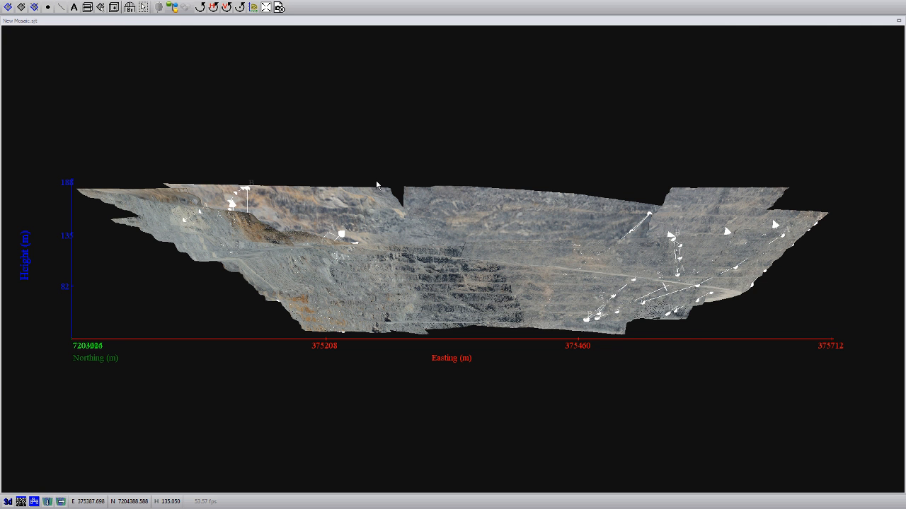
drag(377, 185, 394, 298)
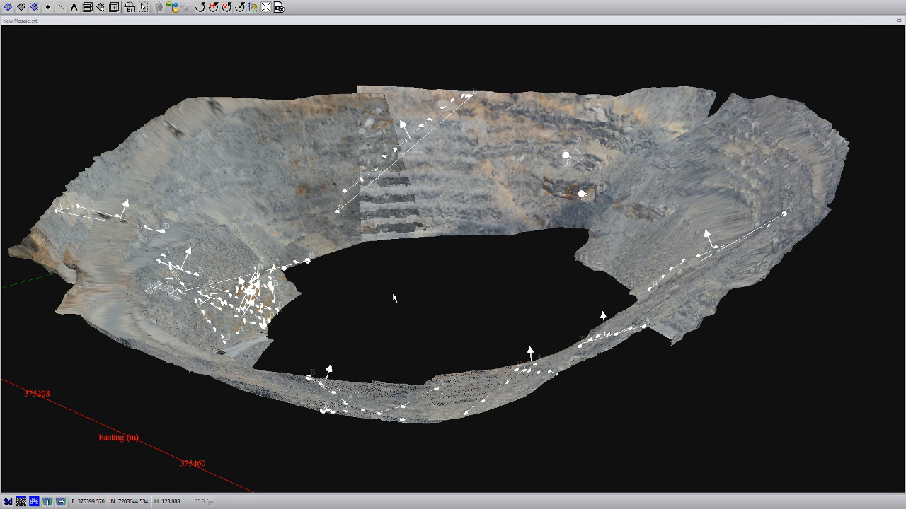
drag(393, 298, 279, 303)
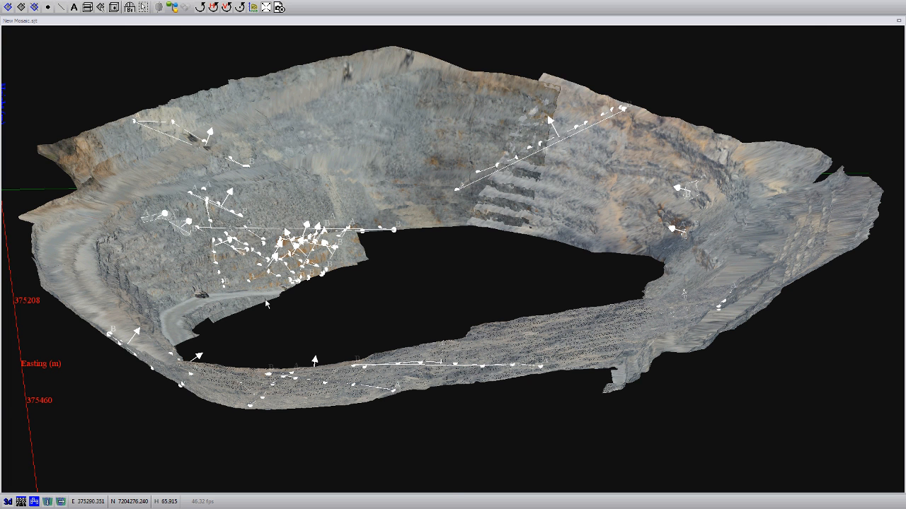
drag(266, 305, 482, 288)
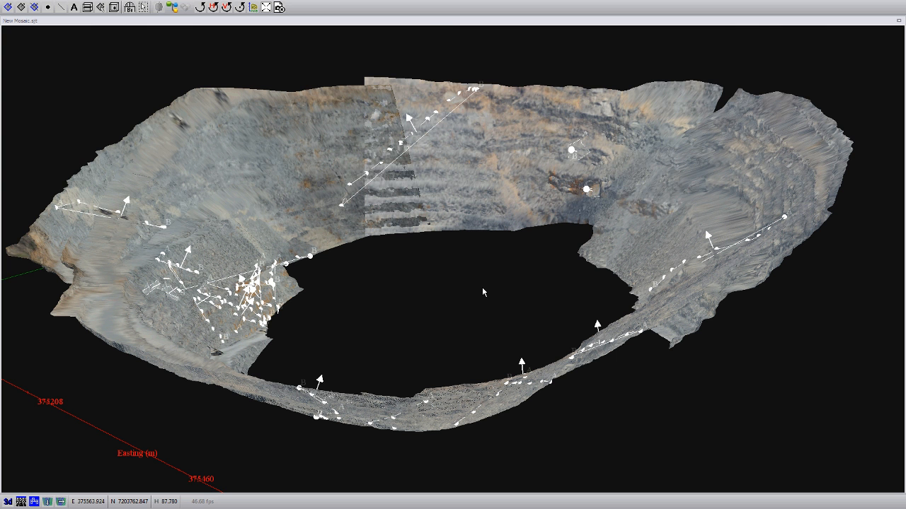
drag(482, 292, 425, 303)
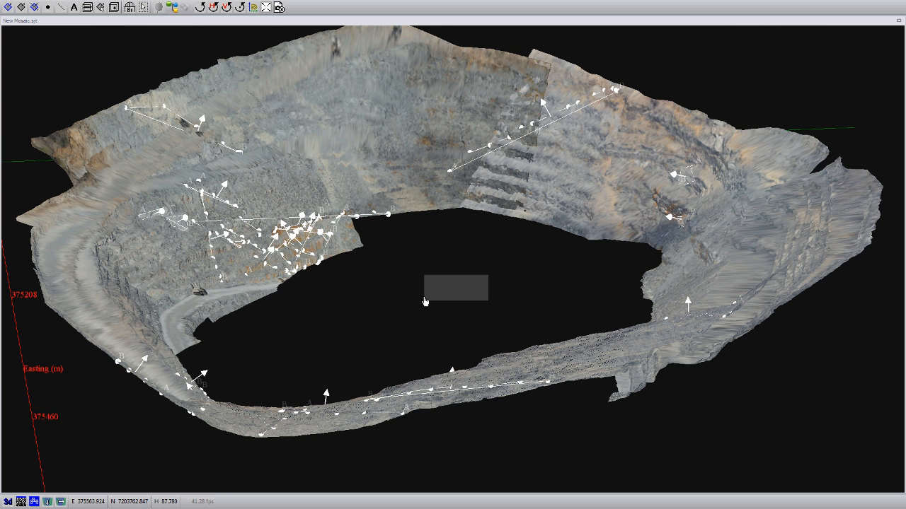
scroll(425, 302, up, 5)
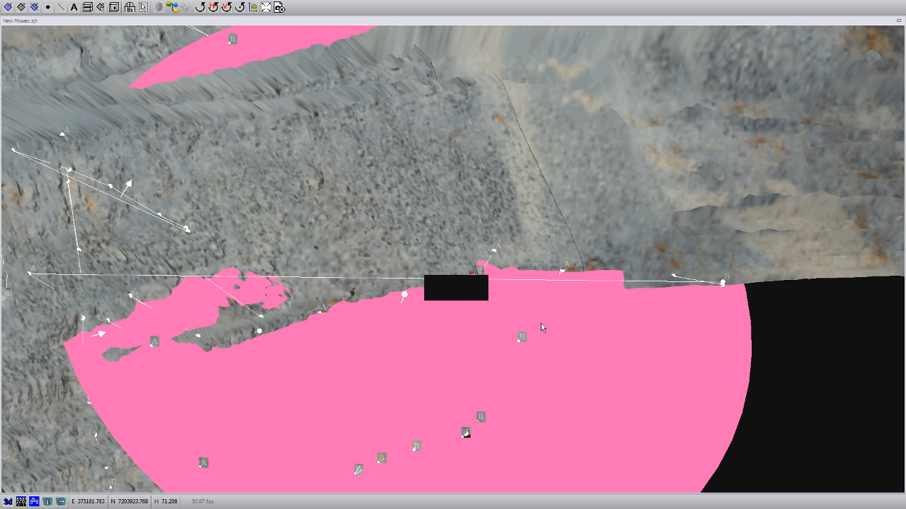
scroll(541, 323, down, 5)
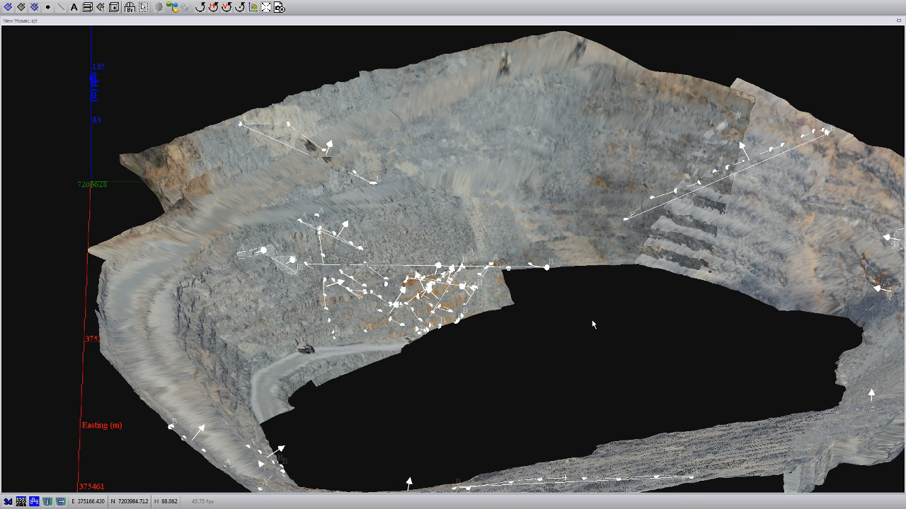
View the merged mosaic's far pit walls from another angle and restore the image view from full screen to the normal layout.
scroll(584, 324, up, 3)
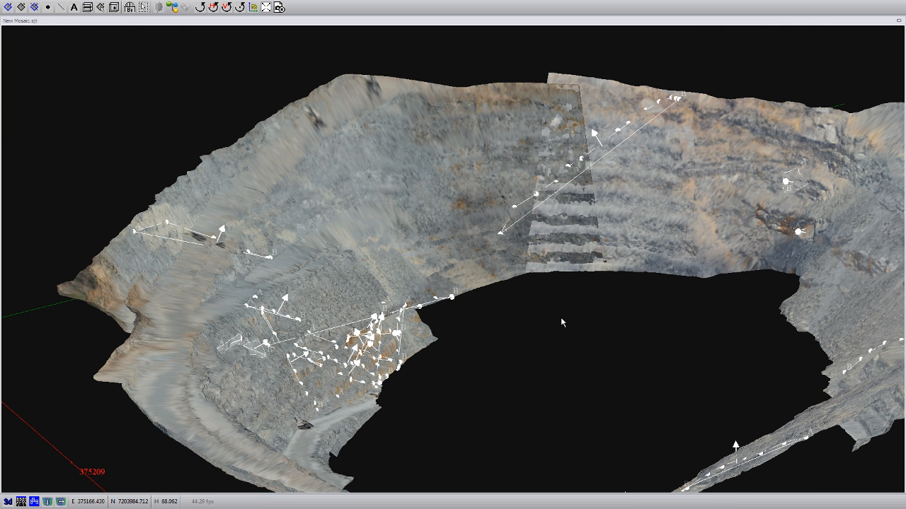
drag(561, 318, 617, 322)
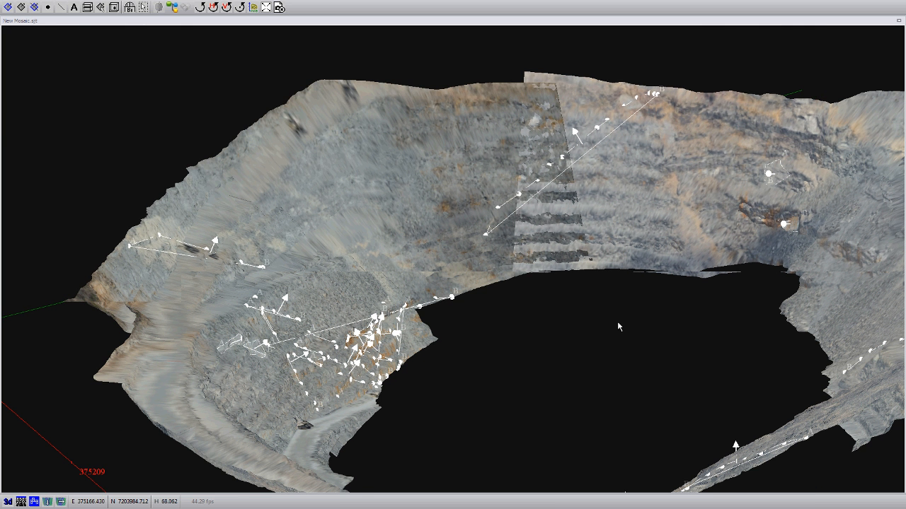
click(266, 8)
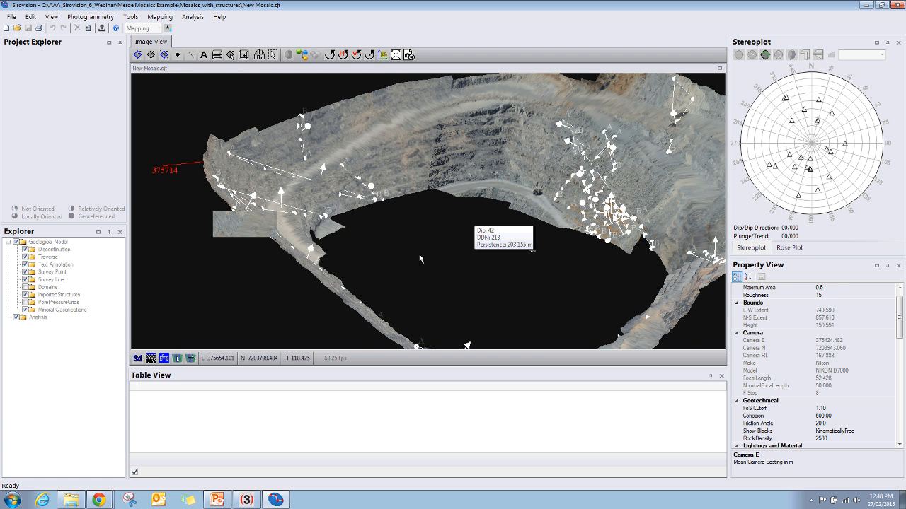
Select a mapped discontinuity in the dense structure cluster on the pit wall to highlight its plane and stereoplot pole.
mouse_move(419, 254)
mouse_down()
mouse_move(398, 253)
mouse_move(409, 257)
mouse_up()
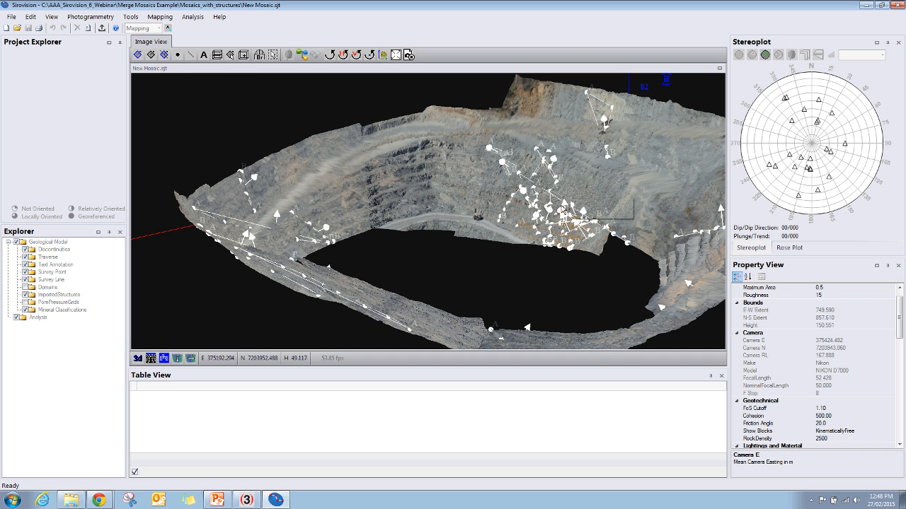
click(545, 208)
click(382, 286)
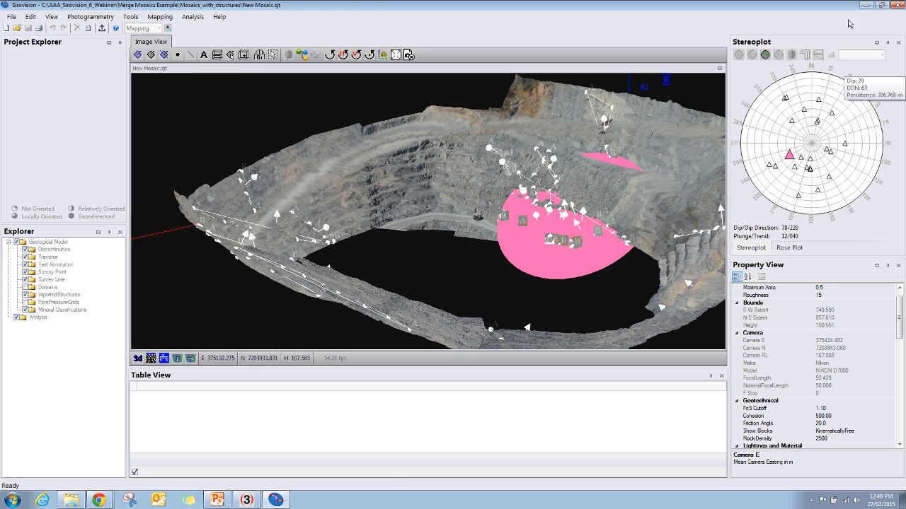
Minimize Sirovision and switch to the open PowerPoint presentation.
click(865, 6)
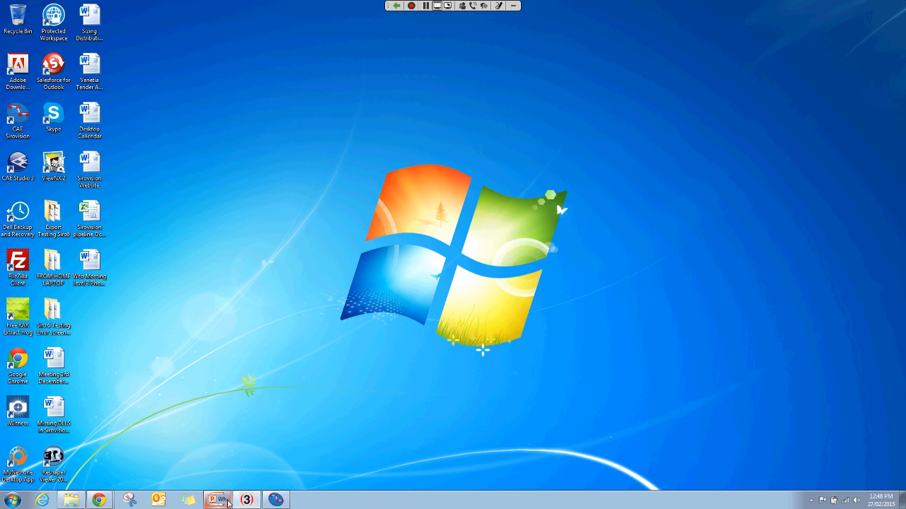
click(228, 503)
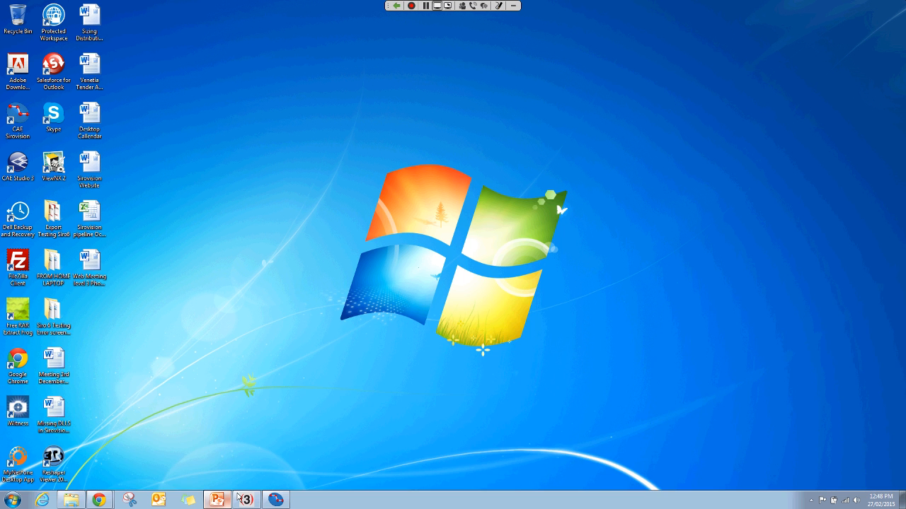
click(225, 500)
click(69, 307)
click(46, 39)
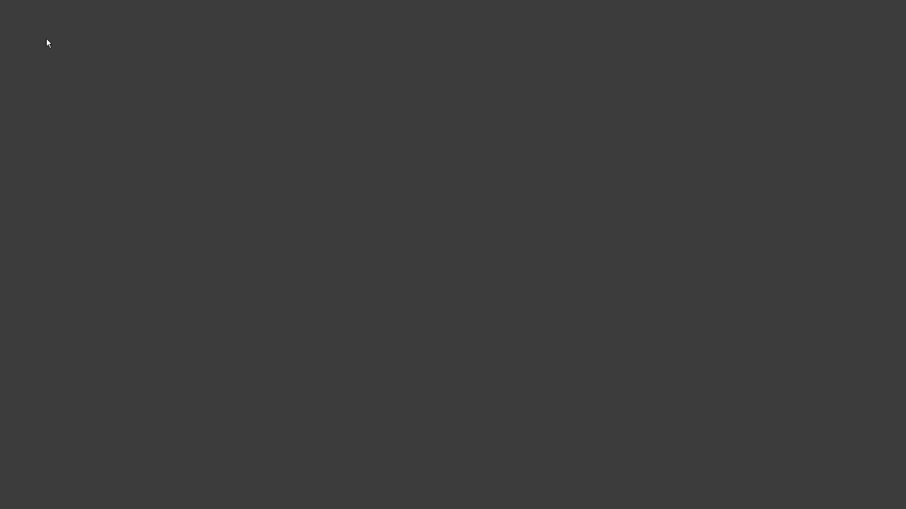